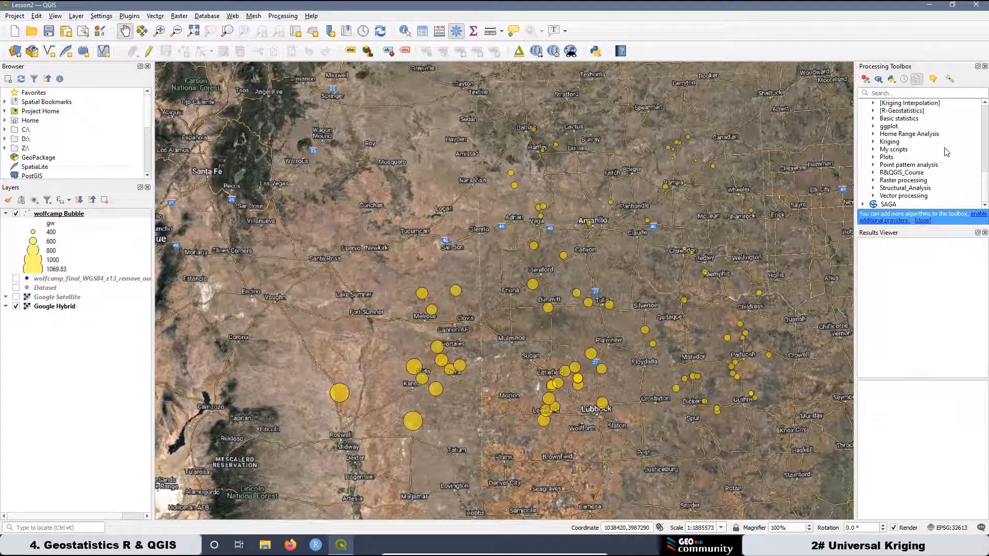
- Open the Semivariogram Cloud script from Structural_Analysis in the R Script Editor, review its code and close the editor
left_click(873, 188)
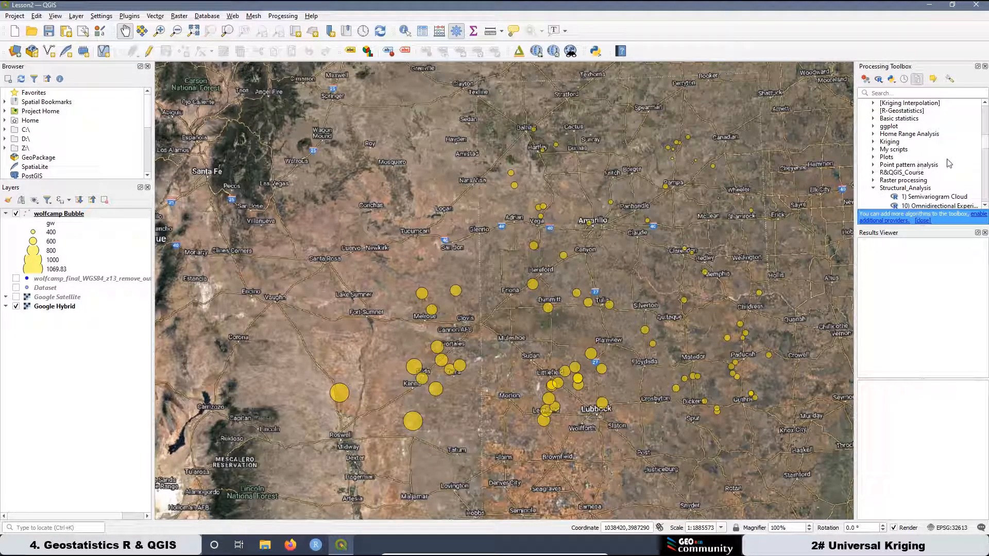
left_click(940, 199)
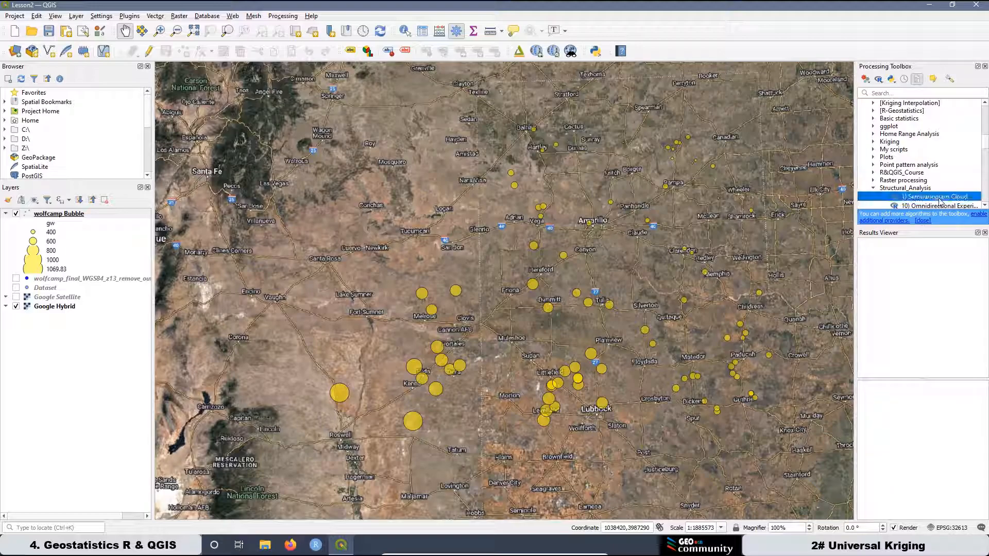
right_click(940, 200)
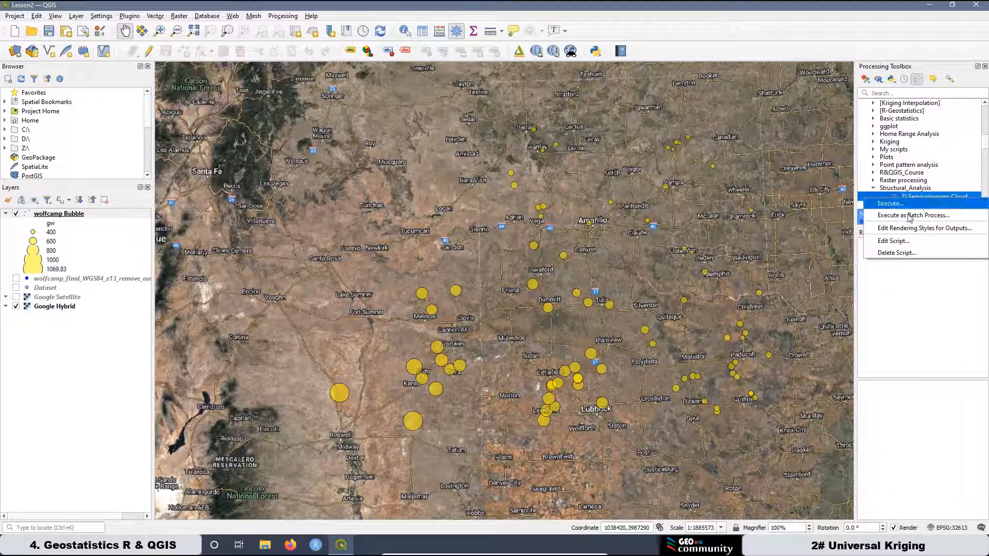
left_click(896, 241)
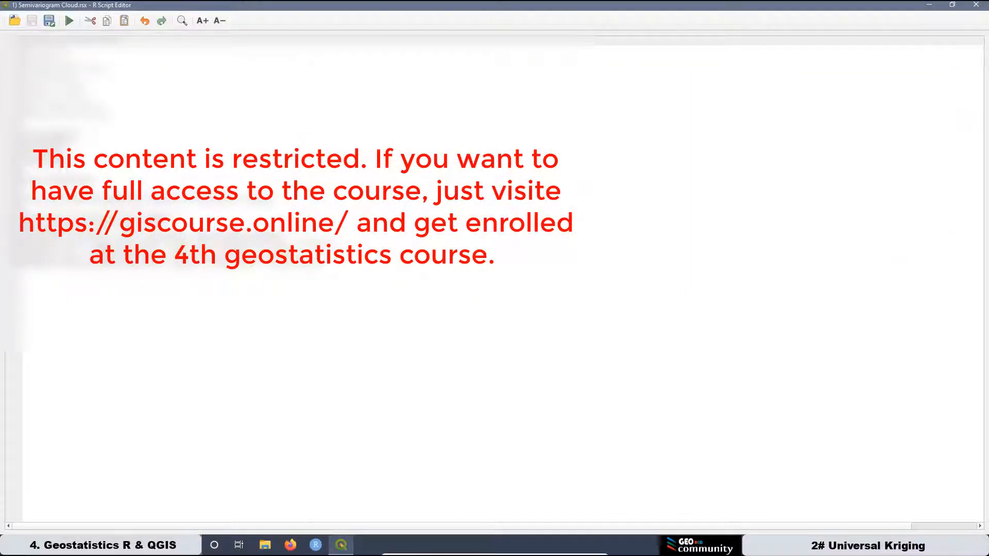
left_click(268, 198)
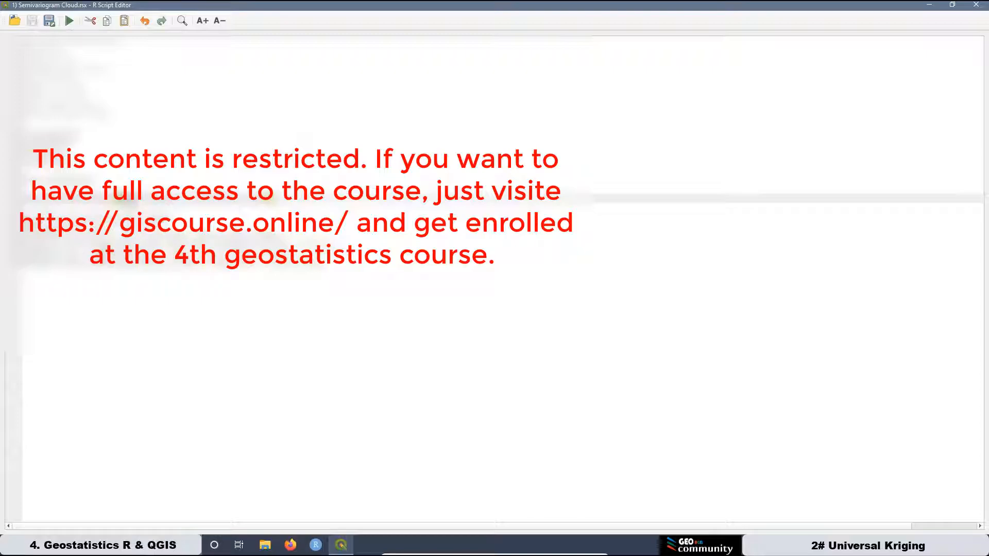
left_click(975, 7)
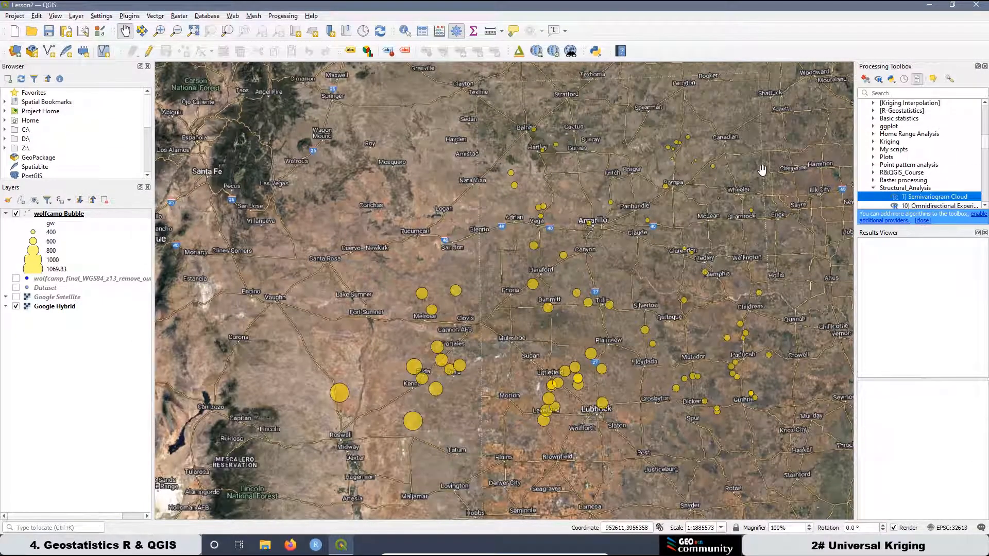
- Open the Semivariogram Cloud tool with wolfcamp_final_WGS84_z13_remove_outlier copy as the layer and gw as the parameter
double_click(916, 200)
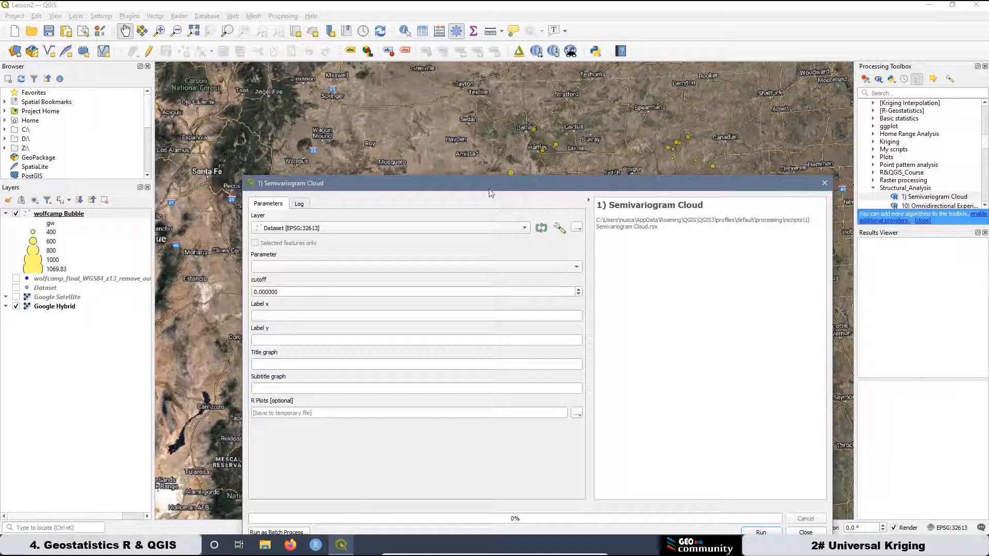
left_click_drag(491, 194, 428, 123)
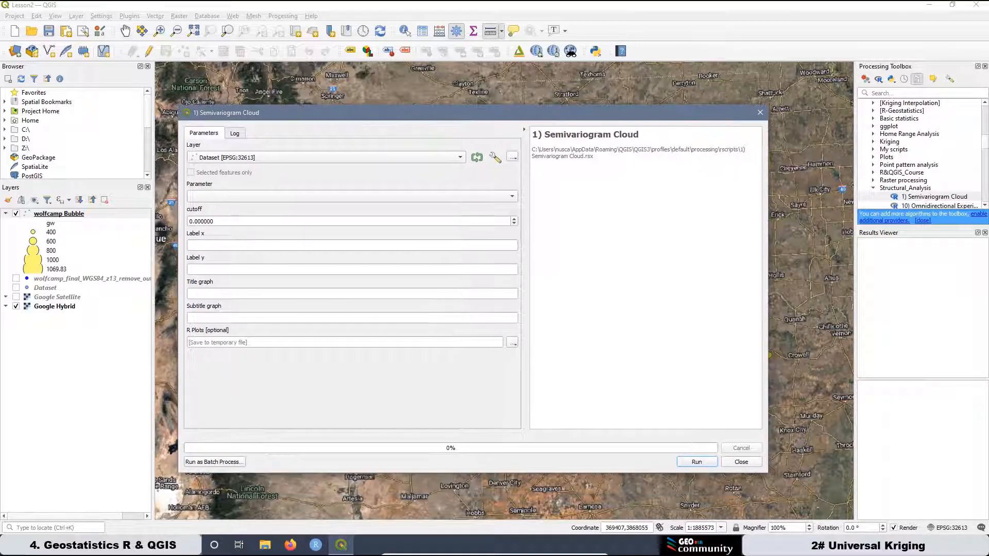
left_click(223, 159)
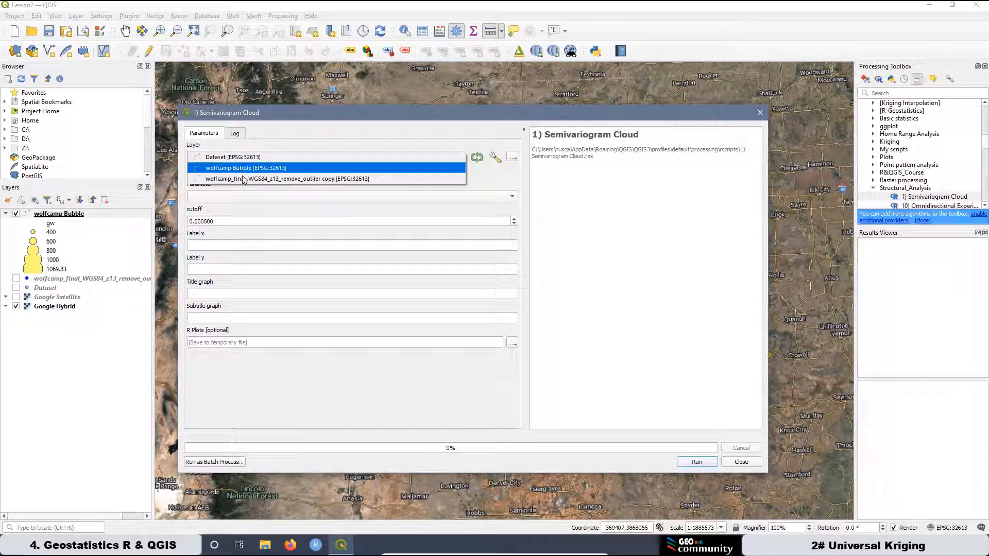
left_click(259, 179)
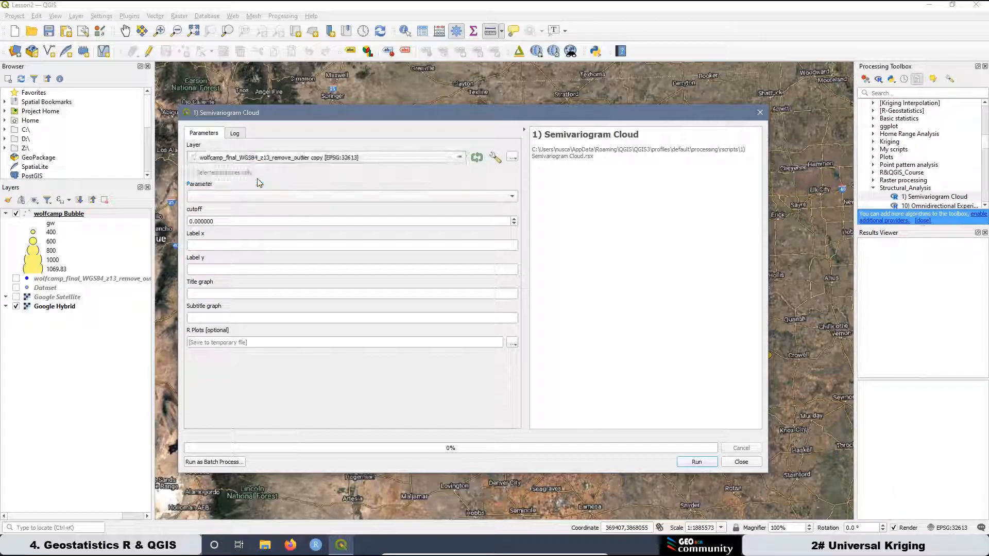
left_click(215, 199)
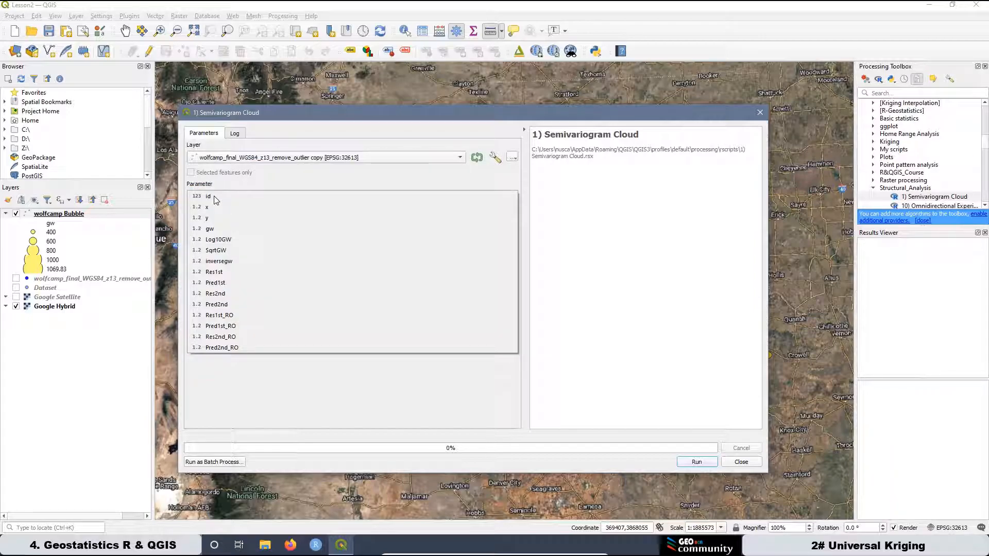
left_click(223, 229)
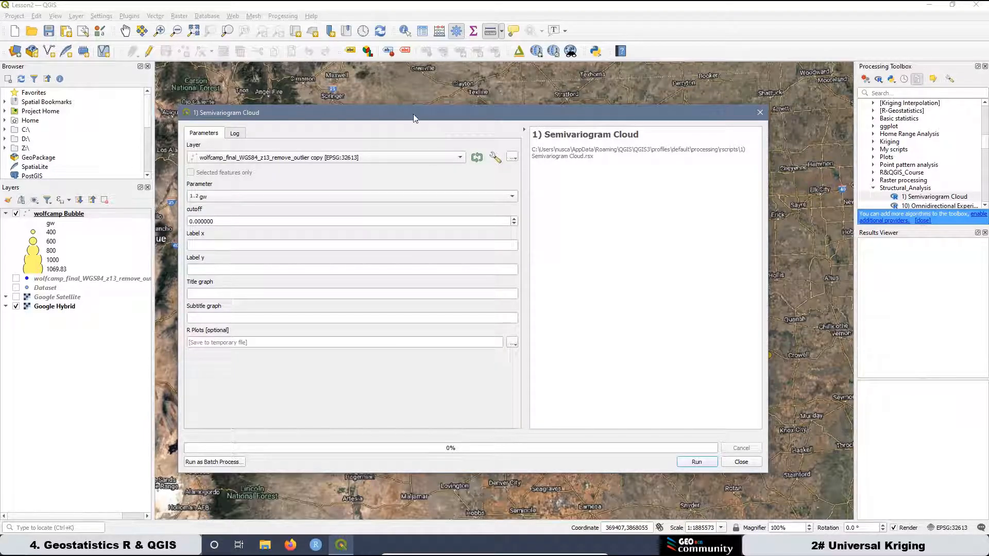
- Measure the distance across the wolfcamp points, starting from the large westernmost bubble near Roswell, and close the measurement
left_click_drag(420, 115, 437, 474)
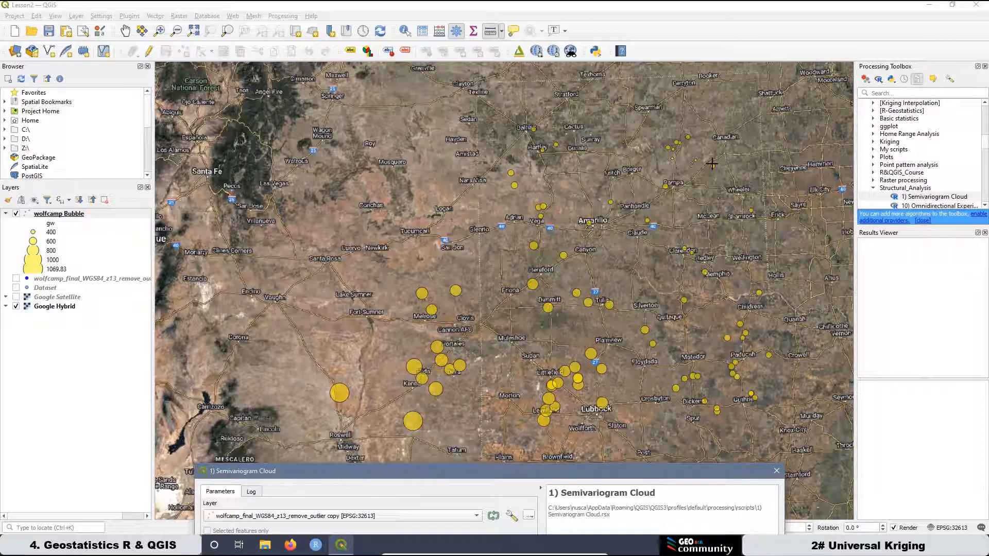
left_click(492, 32)
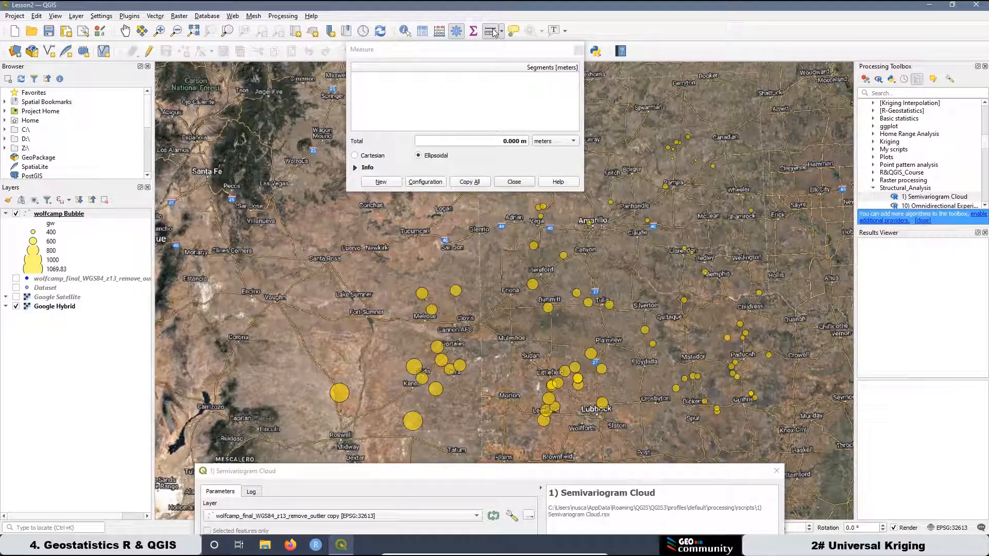
left_click(340, 393)
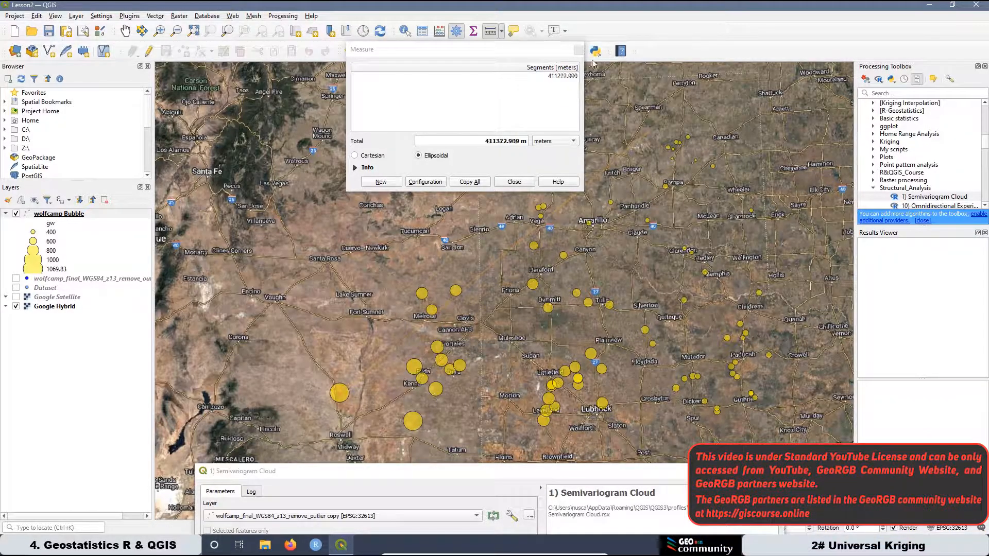
left_click(579, 49)
- Set the Semivariogram Cloud cutoff to 450000
left_click_drag(452, 473, 470, 133)
left_click_drag(254, 240, 201, 237)
type("450000")
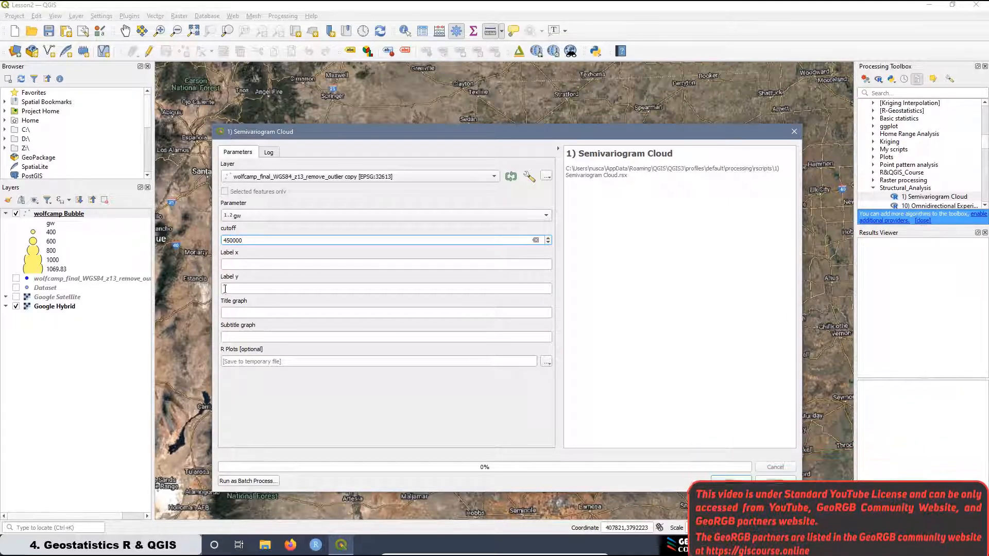
- Label the graph's x axis "Lag Distance [m]" and its y axis "Semivariance Groundwater Elevation [m]"
left_click(238, 264)
type("L")
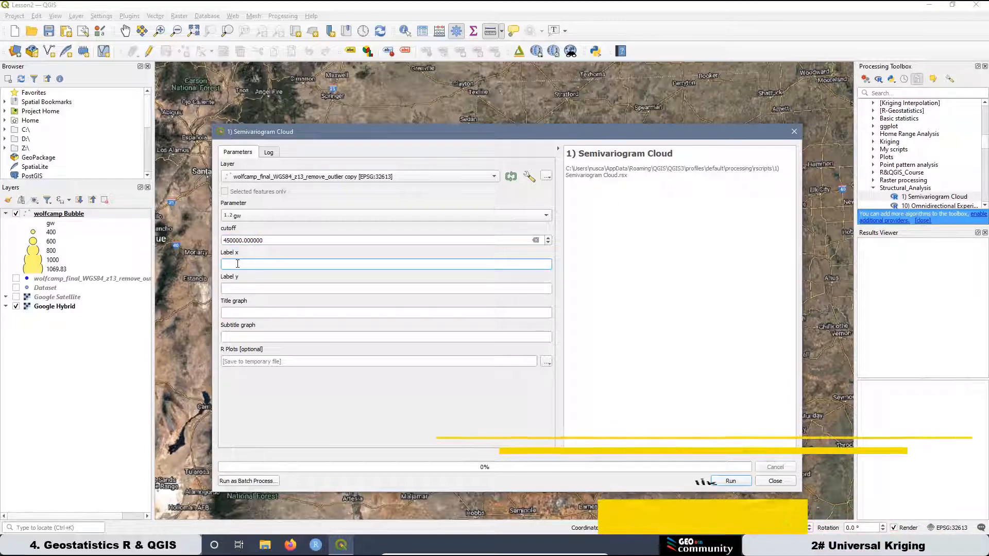
type("ag Distance [m]")
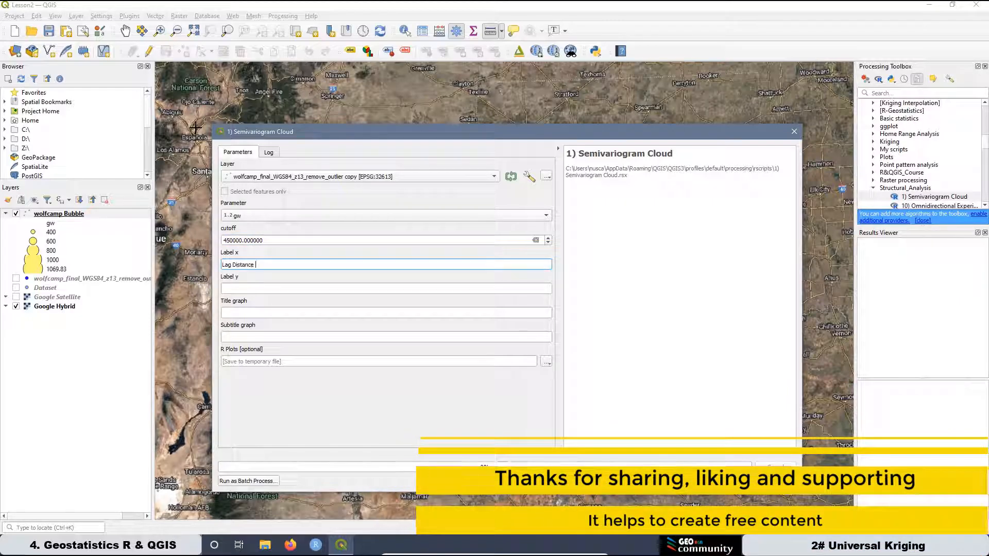
left_click(234, 287)
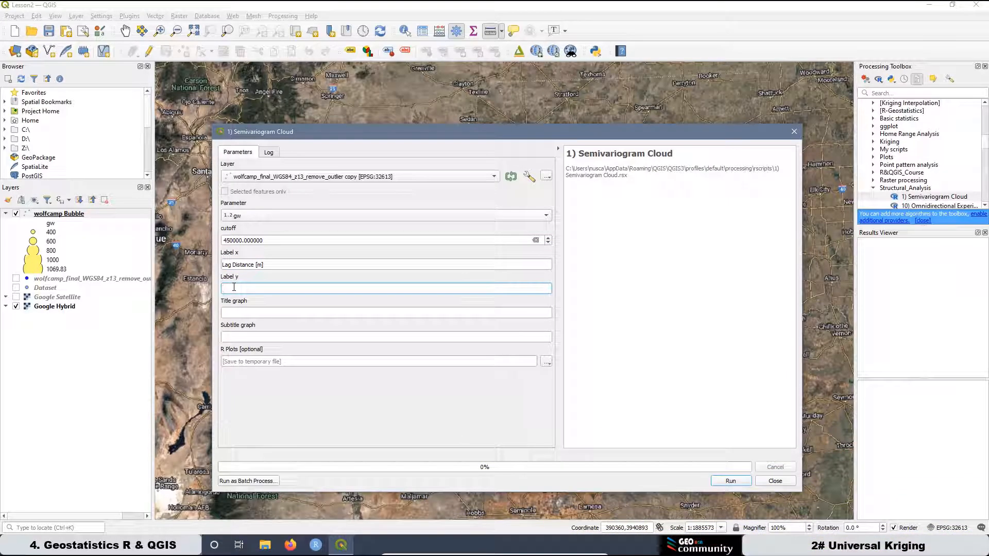
type("Semivariance Groundwater Elevation [m]")
- Title the graph "Omnidirectional Semivariogram Cloud" with the subtitle "Raw Data" and run the tool
left_click(309, 312)
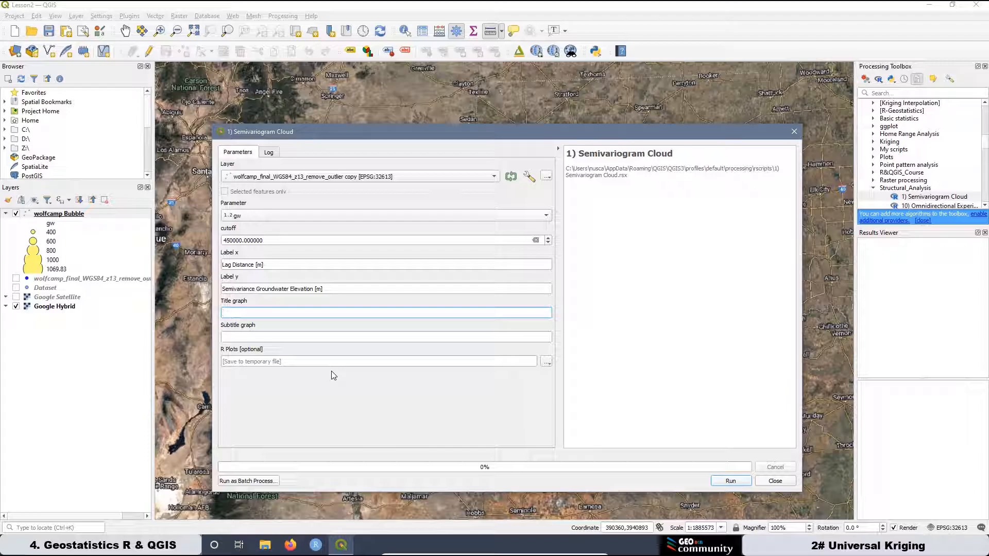
type("Omnidirectional Semivariogram Cloud")
left_click(238, 339)
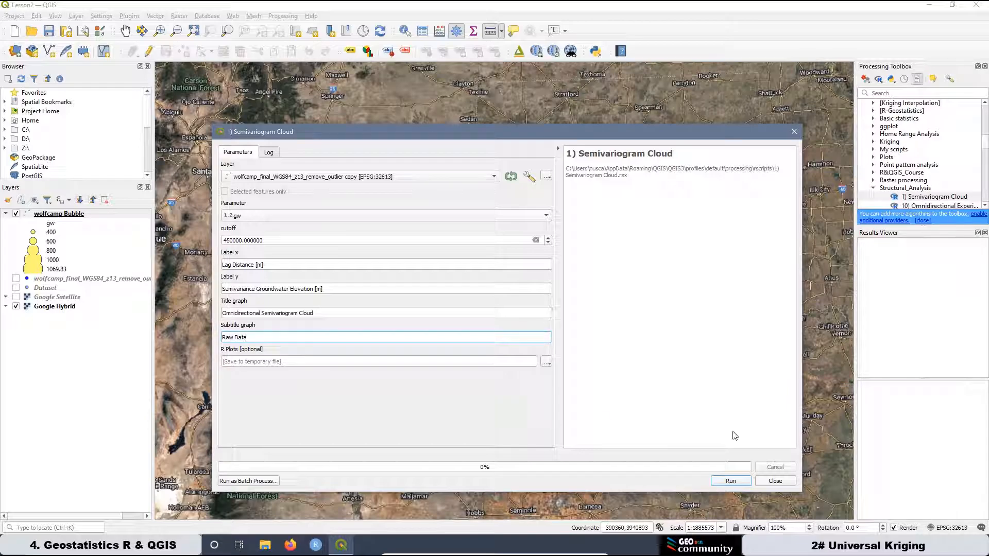
left_click(737, 485)
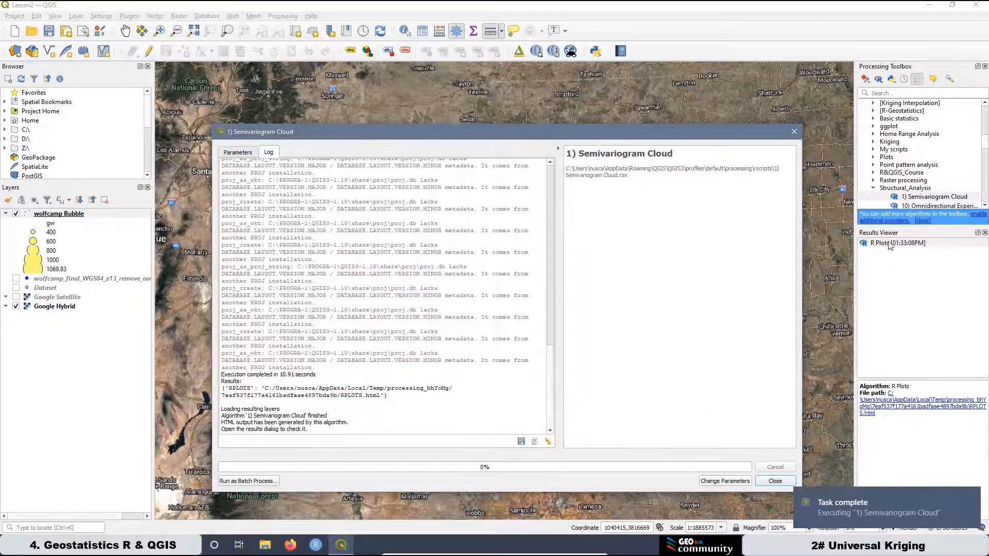
- Open the R Plots result in Firefox, examine the enlarged raw-data semivariogram cloud and return to QGIS
double_click(889, 243)
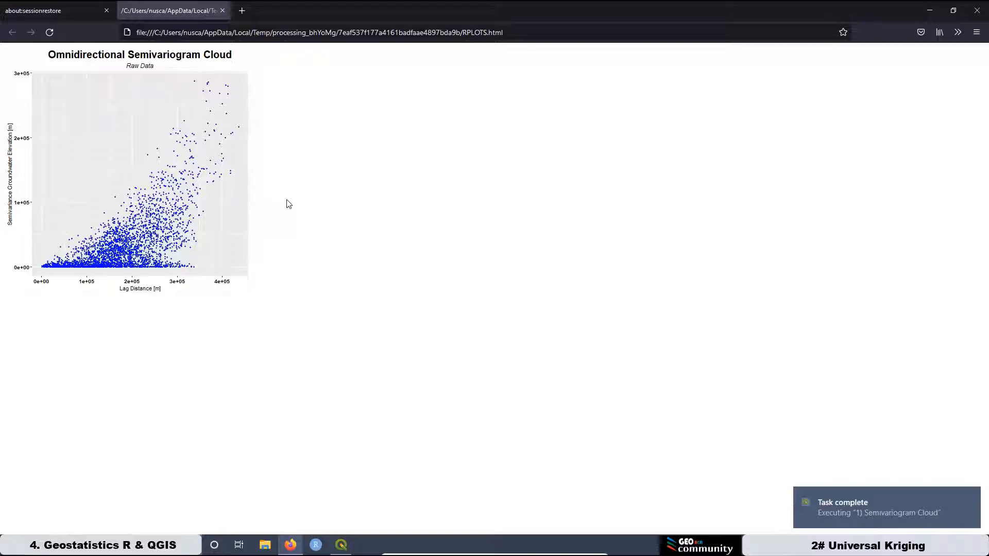
scroll(286, 200, "up", 5)
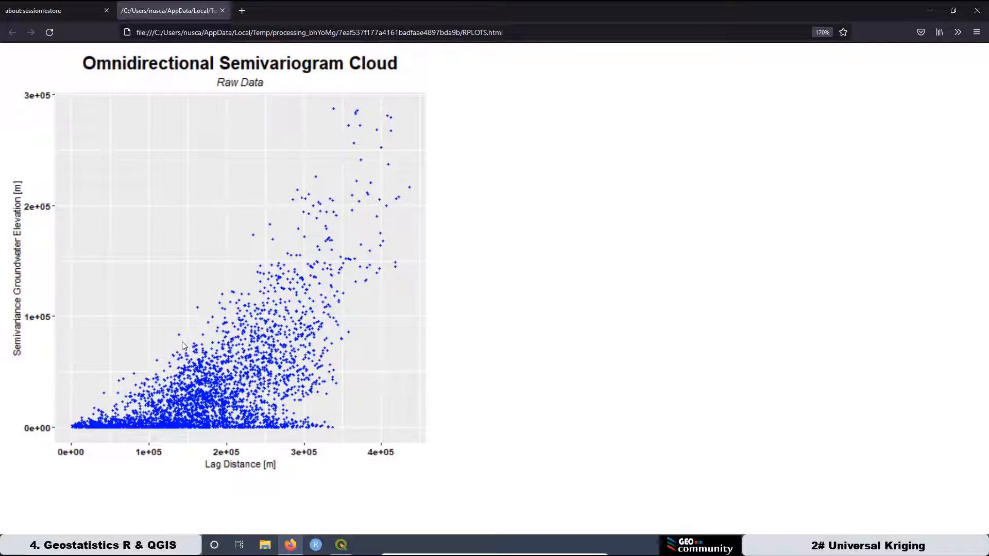
left_click(928, 10)
left_click_drag(691, 131, 680, 493)
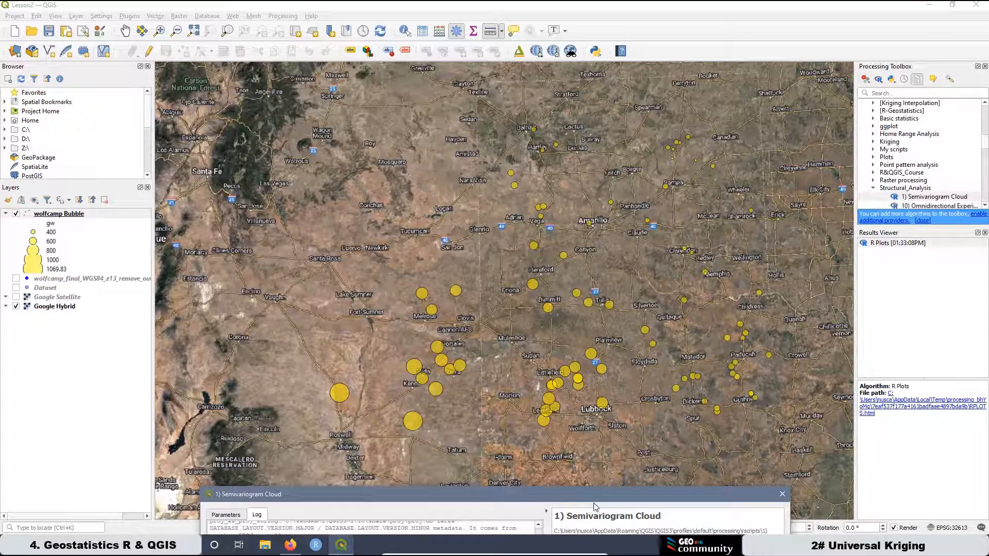
left_click_drag(604, 498, 624, 94)
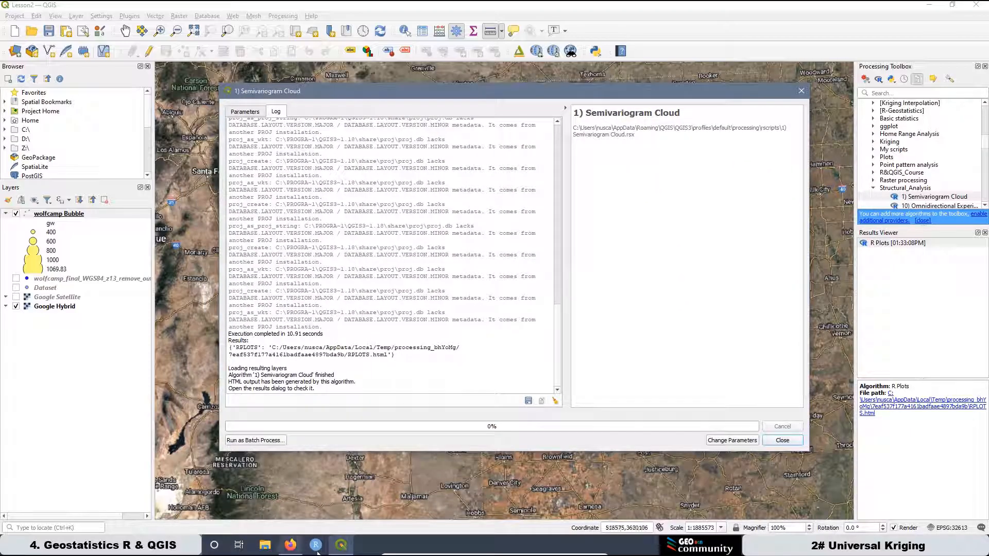
left_click(292, 546)
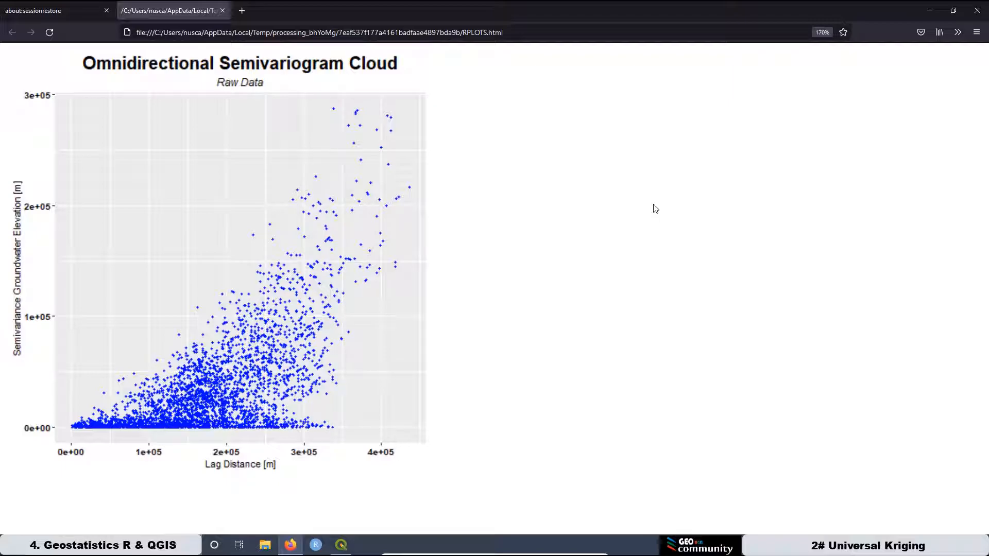
left_click(933, 9)
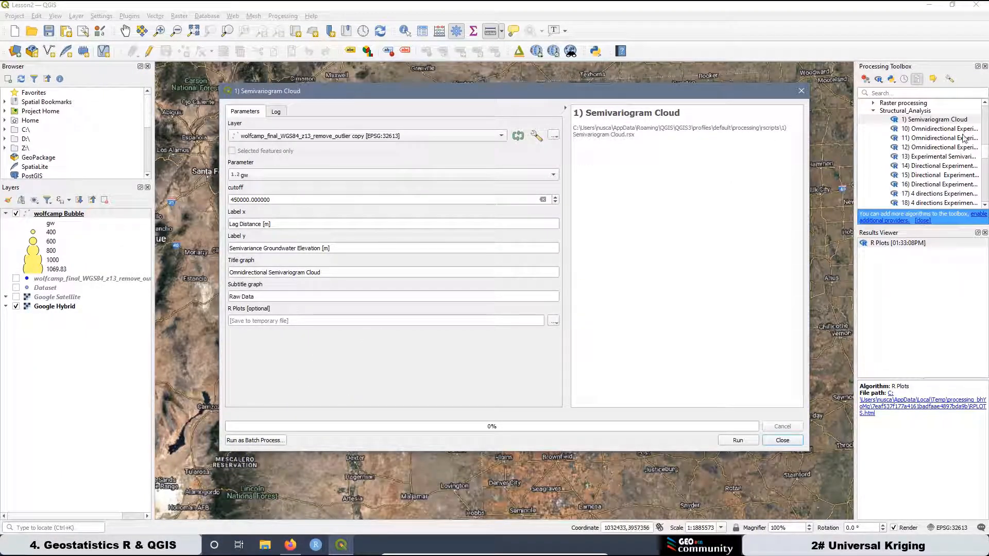
- Find the Semivariogram Cloud Detrend Surface 1 st Order script, review its code in the R Script Editor and close the editor
left_click(984, 205)
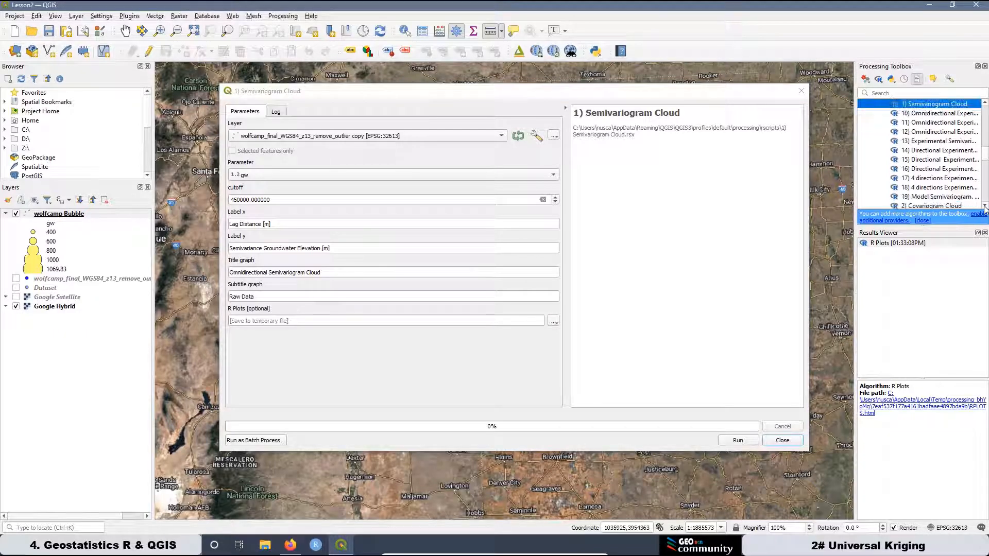
left_click(984, 206)
left_click(984, 206)
left_click(984, 206)
left_click(984, 206)
left_click(984, 206)
left_click(984, 206)
left_click(984, 206)
left_click(984, 206)
left_click(922, 187)
right_click(928, 188)
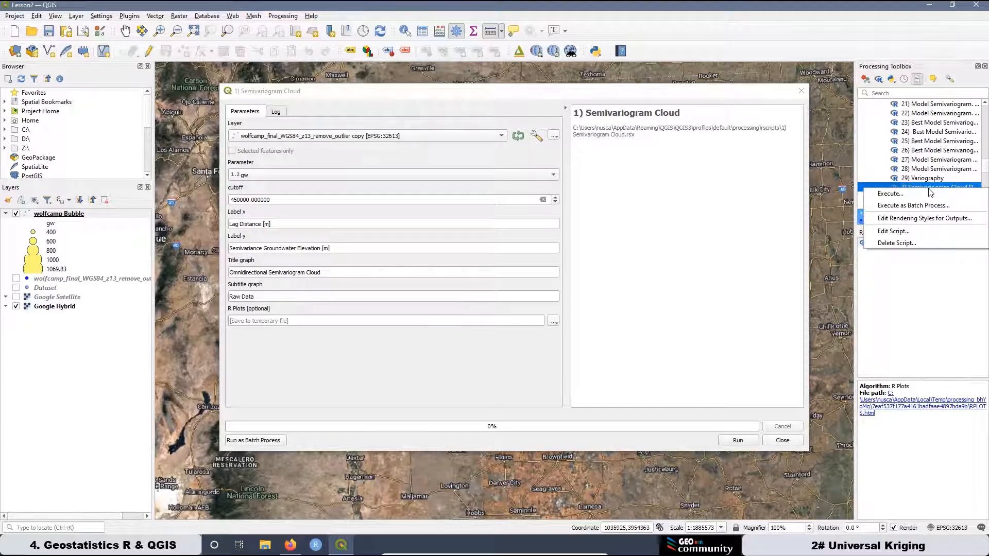
left_click(906, 232)
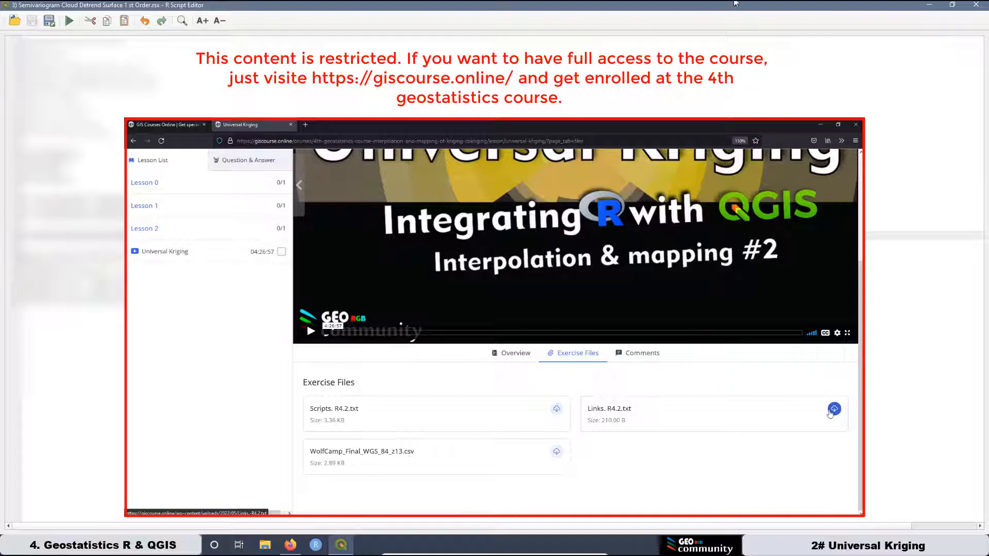
left_click(969, 6)
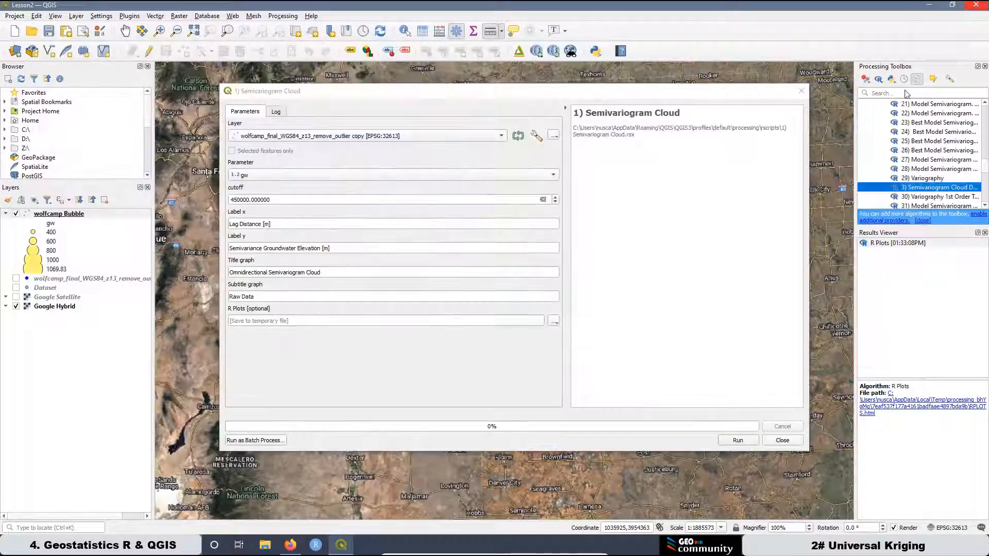
- Open the Semivariogram Cloud Detrend Surface 1 st Order tool and choose the wolfcamp_final_WGS84_z13_remove_outlier copy layer as input
double_click(934, 189)
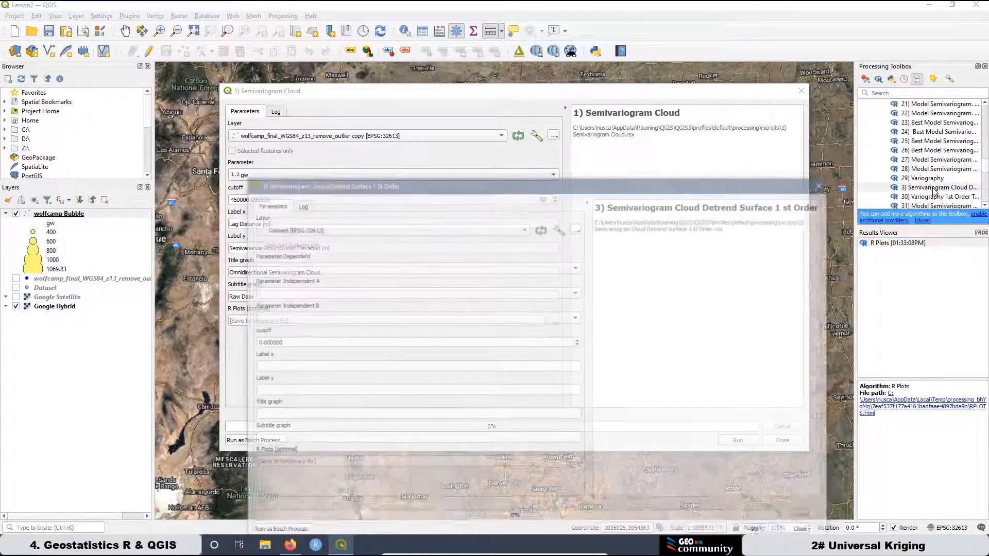
left_click_drag(361, 187, 339, 94)
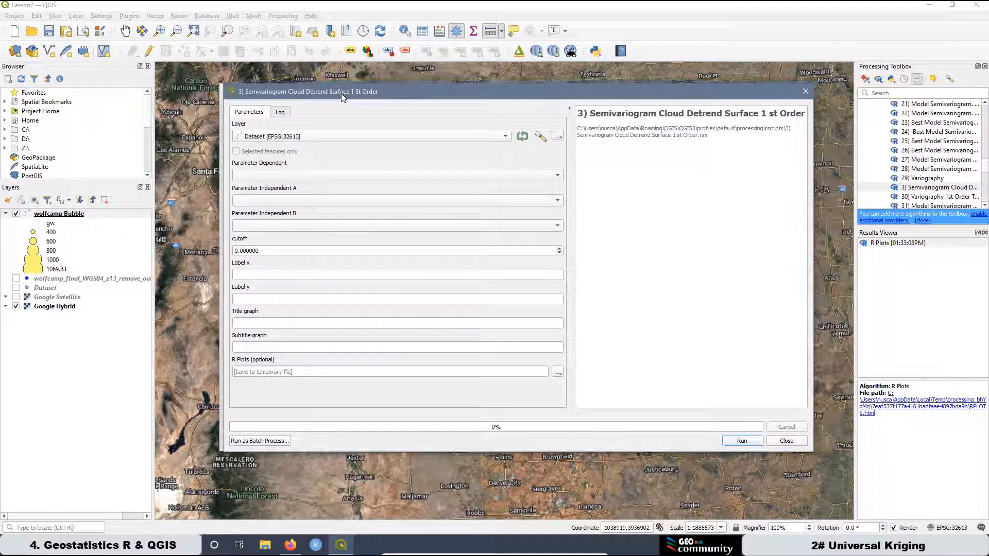
left_click(290, 139)
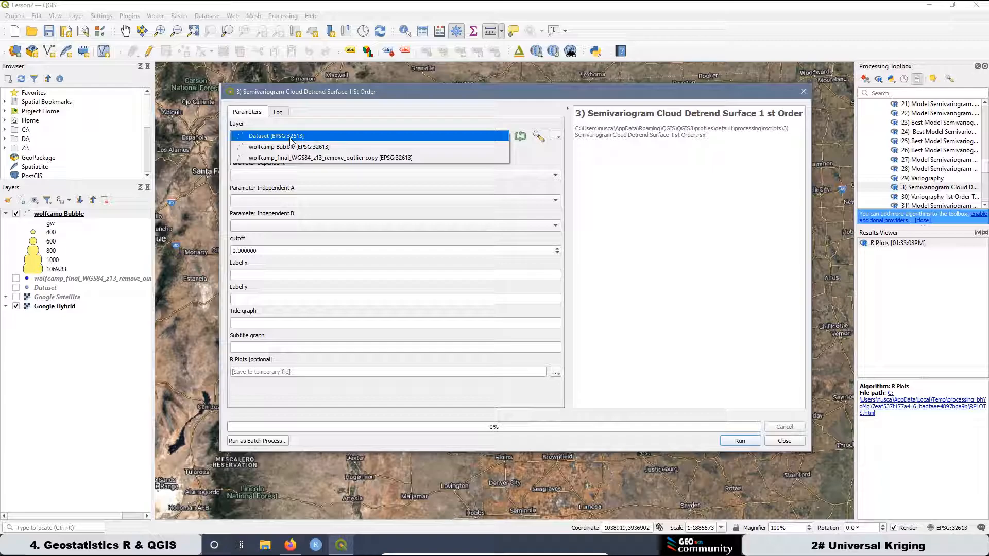
left_click(317, 157)
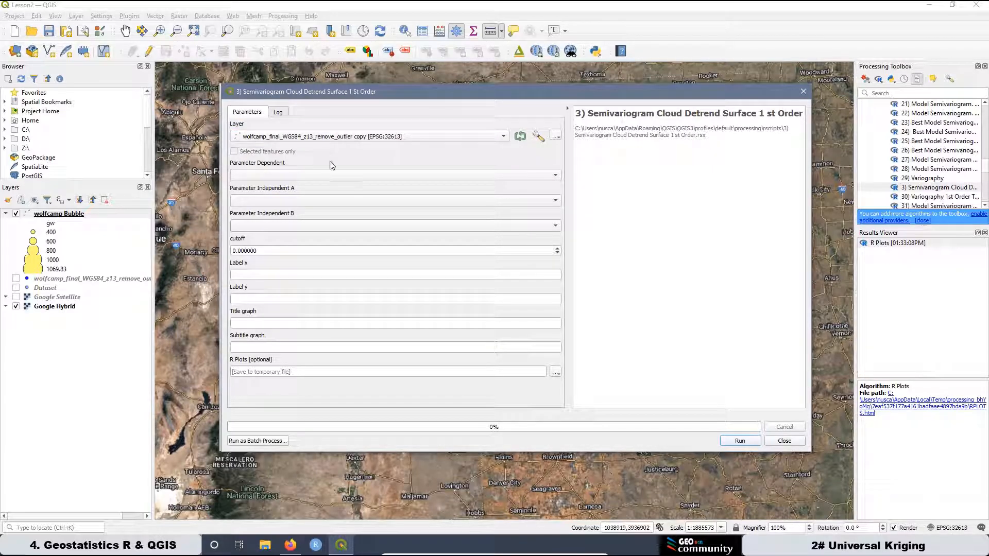
- Set the dependent parameter to gw, independent parameter A to x and independent parameter B to y
left_click(247, 176)
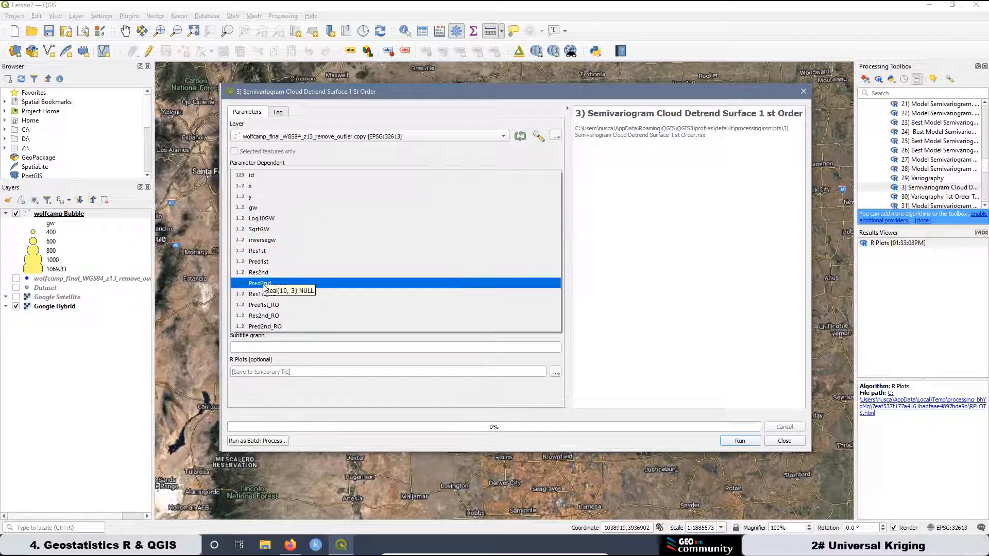
left_click(261, 207)
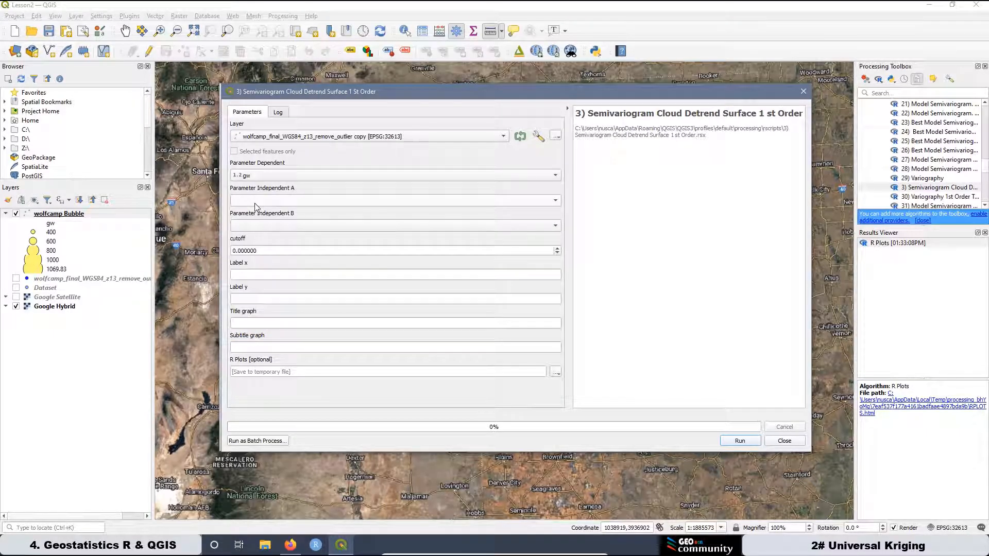
left_click(254, 201)
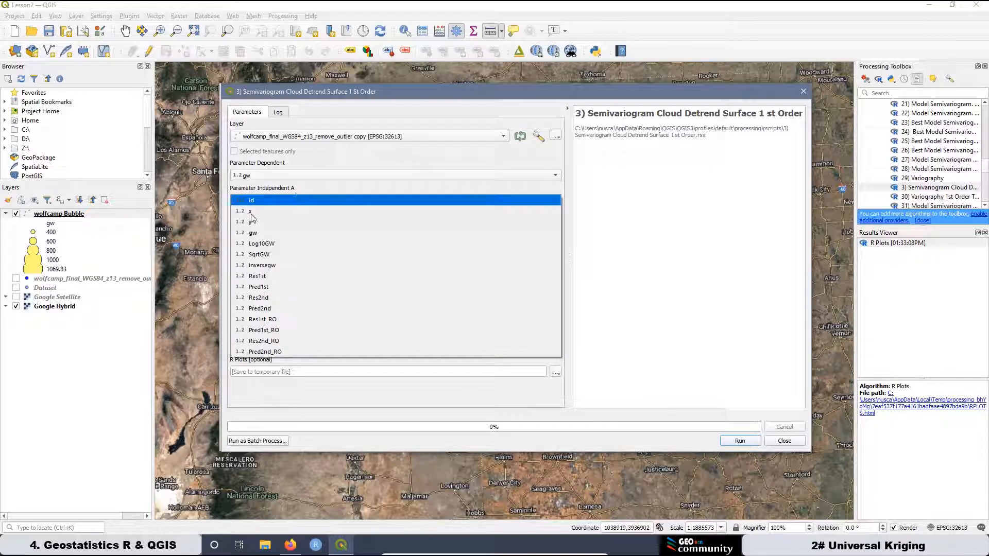
left_click(259, 212)
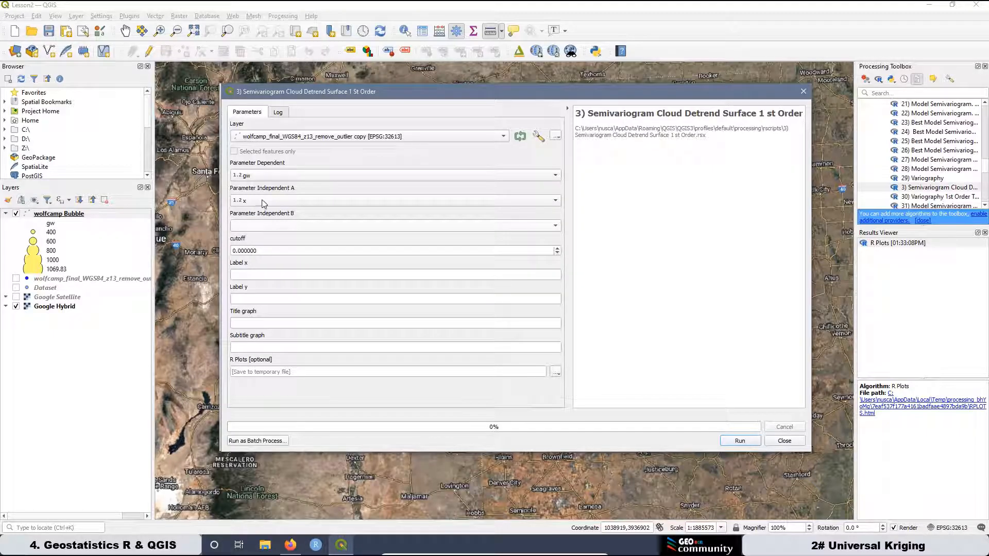
left_click(257, 225)
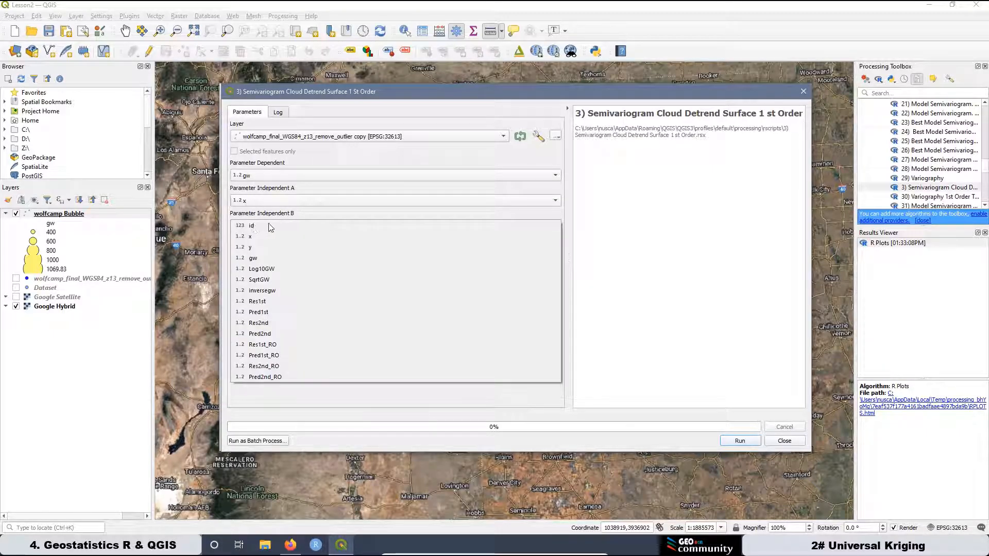
left_click(254, 249)
- Copy the cutoff 450000 from the Semivariogram Cloud tool into the detrend tool
left_click_drag(355, 95, 542, 90)
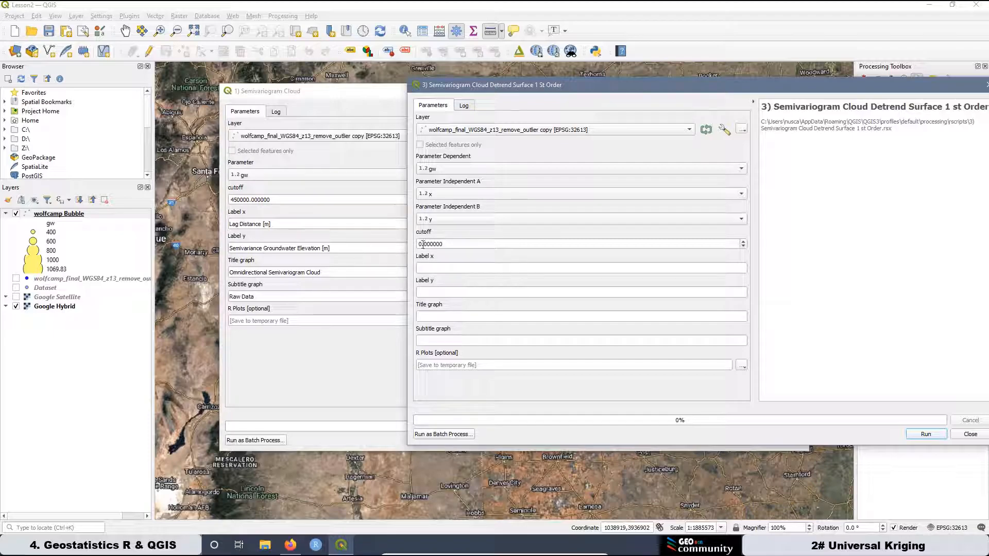
left_click(218, 201)
key("ctrl+c")
left_click(484, 81)
left_click_drag(453, 244, 410, 245)
key("ctrl+v")
- Copy the axis labels "Lag Distance [m]" and "Semivariance Groundwater Elevation [m]" from the Semivariogram Cloud tool into the detrend tool's x and y labels
left_click_drag(290, 225, 214, 225)
key("ctrl+c")
left_click(484, 81)
left_click(430, 266)
key("ctrl+v")
left_click_drag(335, 249, 226, 248)
key("ctrl+c")
left_click(430, 292)
key("ctrl+v")
- Copy the graph title "Omnidirectional Semivariogram Cloud" from the Semivariogram Cloud tool into the detrend tool
left_click_drag(323, 272, 229, 272)
right_click(282, 272)
left_click(299, 310)
left_click(499, 85)
left_click(464, 316)
key("ctrl+v")
- Subtitle the detrended graph "Residuals 1st Order Trend Surface" and run the tool
left_click_drag(499, 90, 310, 91)
left_click(257, 347)
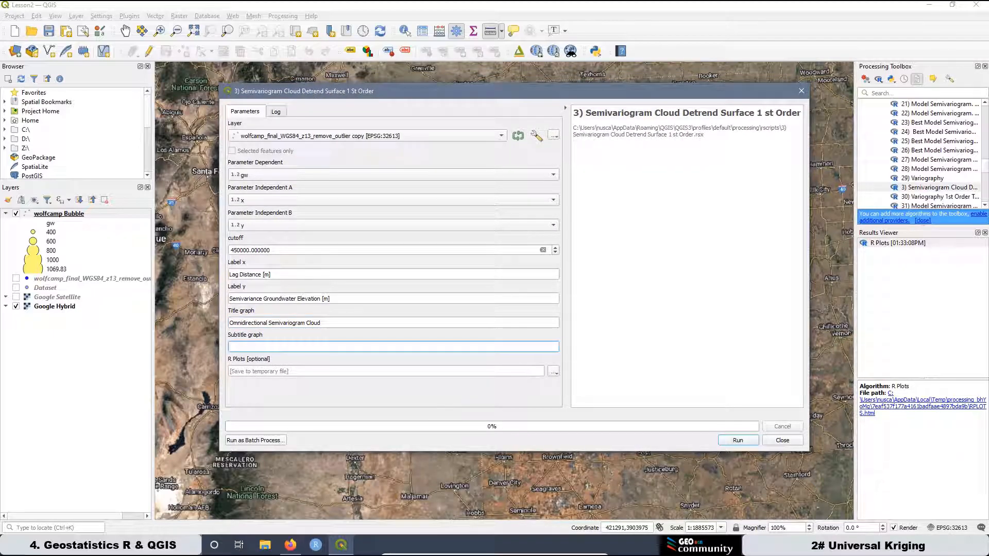
type("Residuals 1st Order Trend Surface")
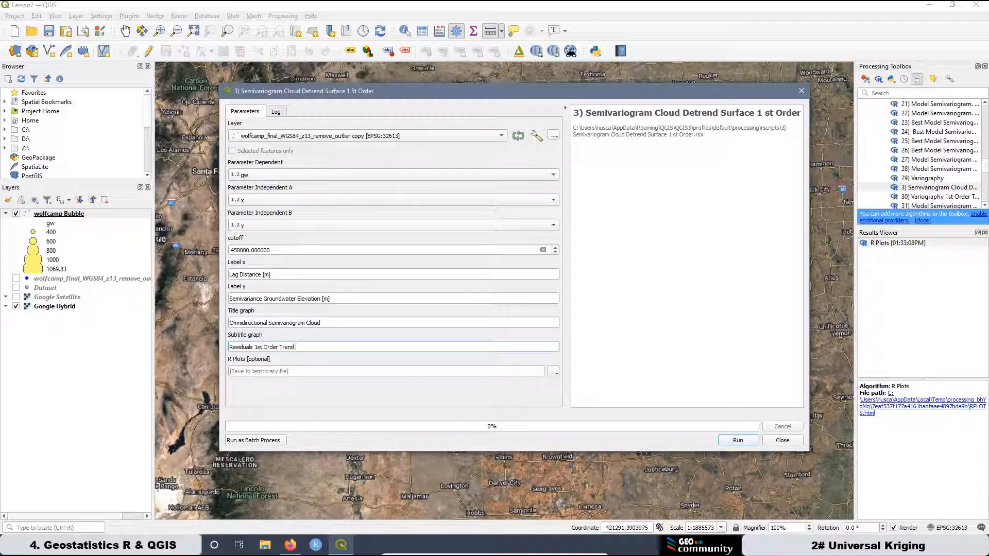
left_click(736, 441)
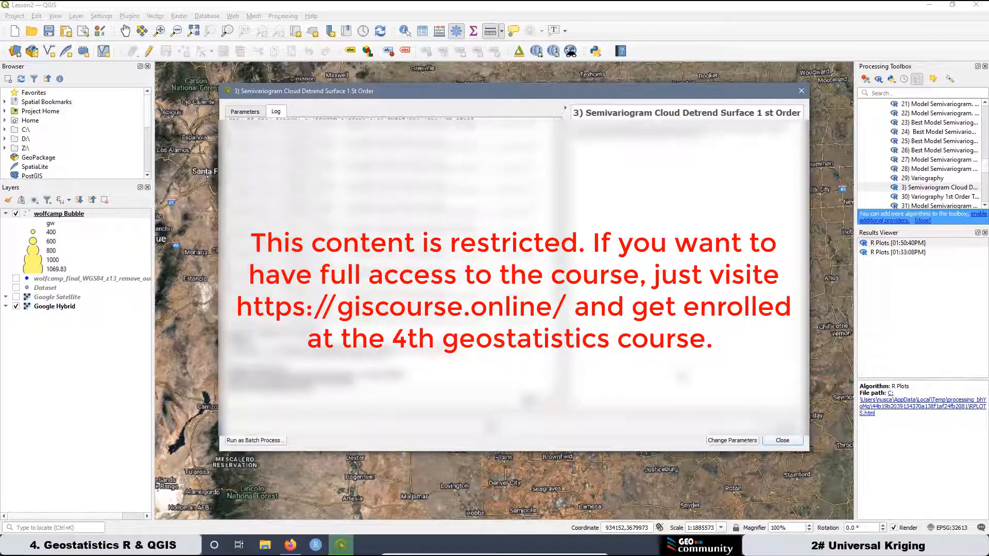
- Open the newest R Plots result in Firefox, compare the enlarged residuals cloud with the raw-data cloud and return to QGIS
double_click(916, 245)
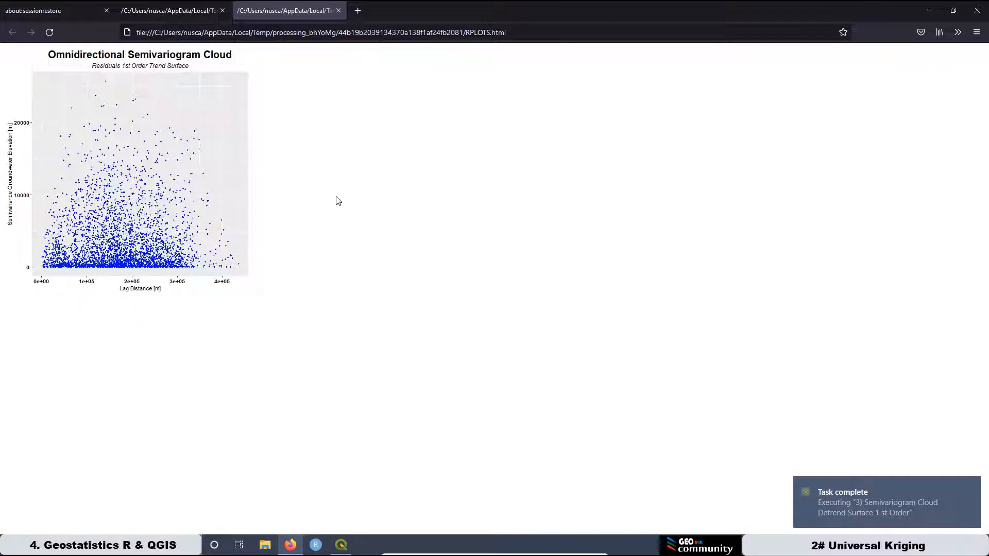
scroll(338, 201, "up", 5)
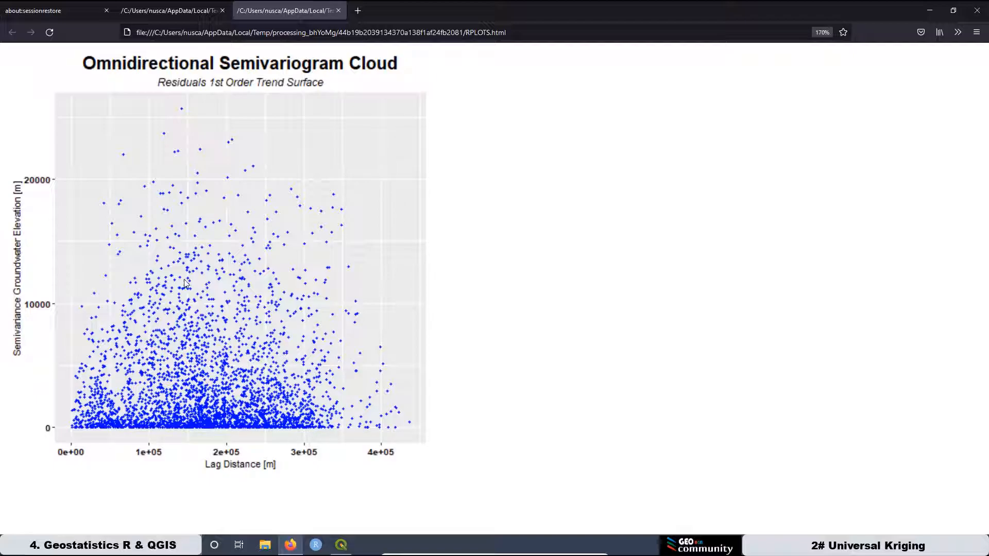
left_click(145, 8)
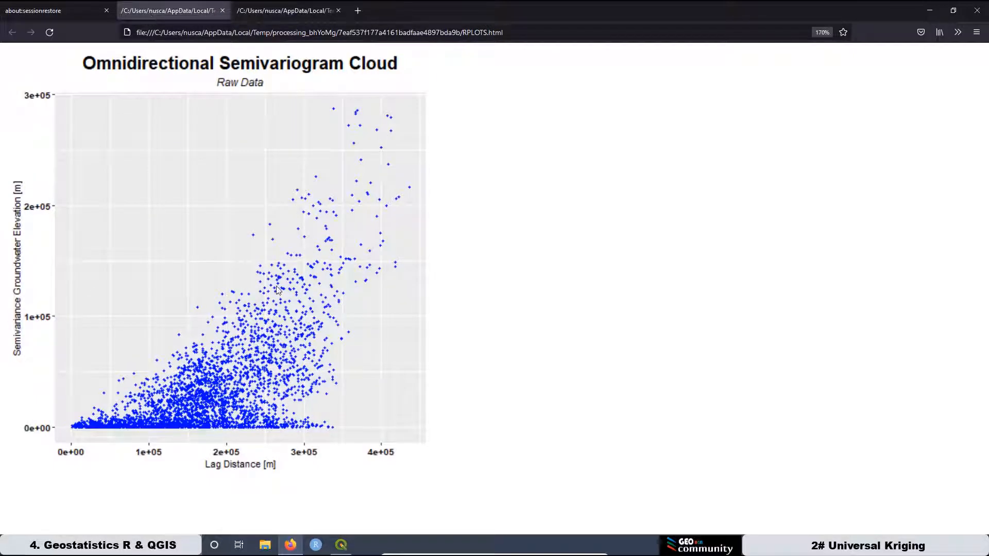
left_click(274, 11)
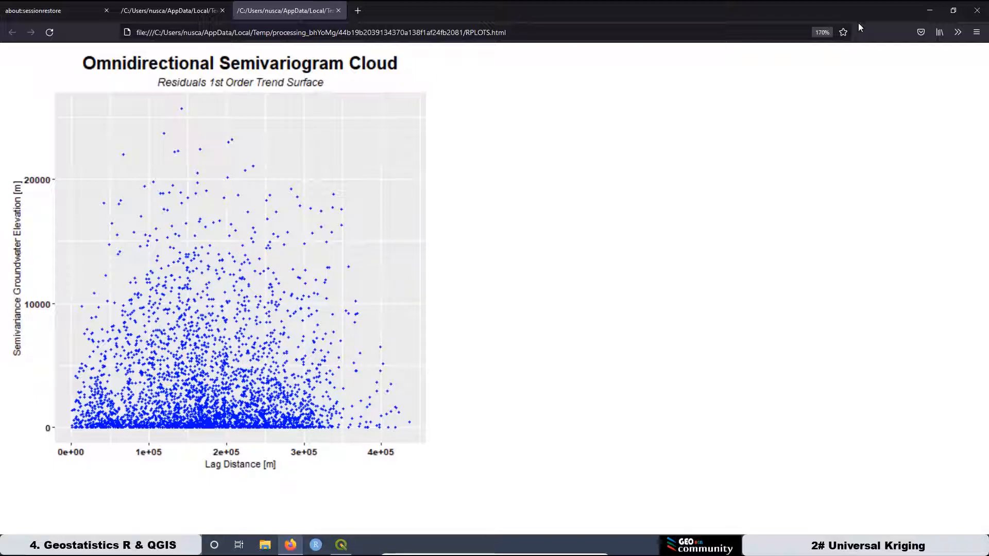
left_click(931, 11)
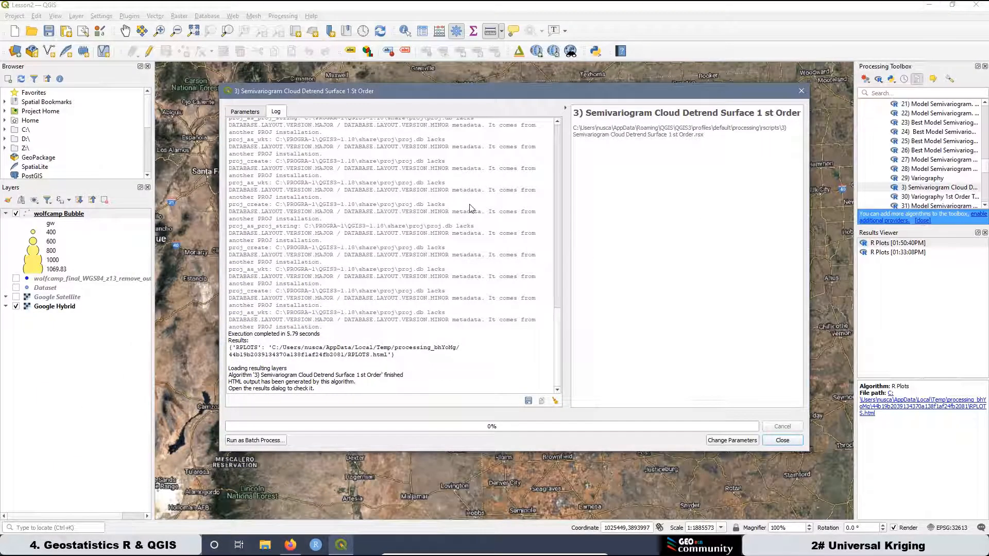
- Move the detrend tool's window aside and set the Semivariogram Cloud tool's parameter to Res1st_RO
left_click(256, 111)
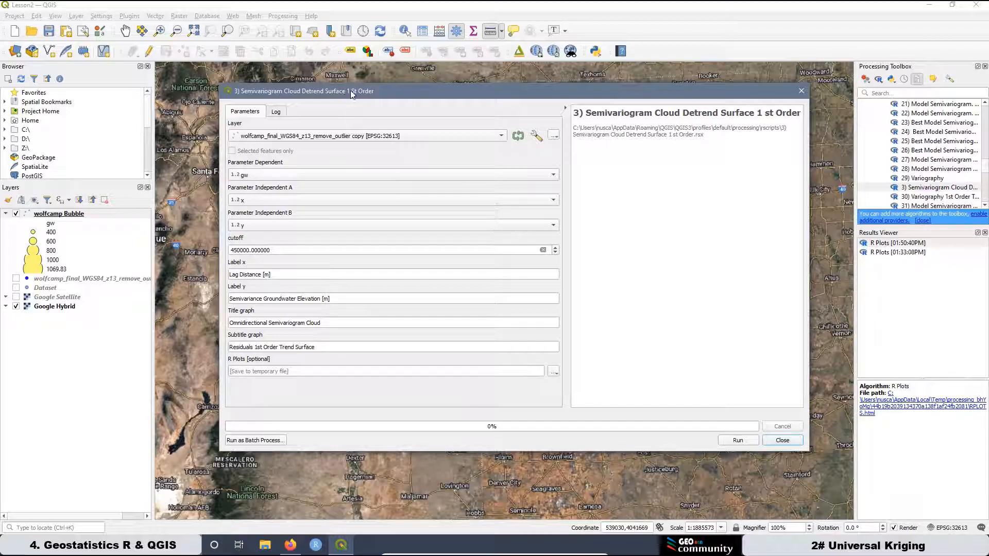
left_click_drag(347, 89, 342, 273)
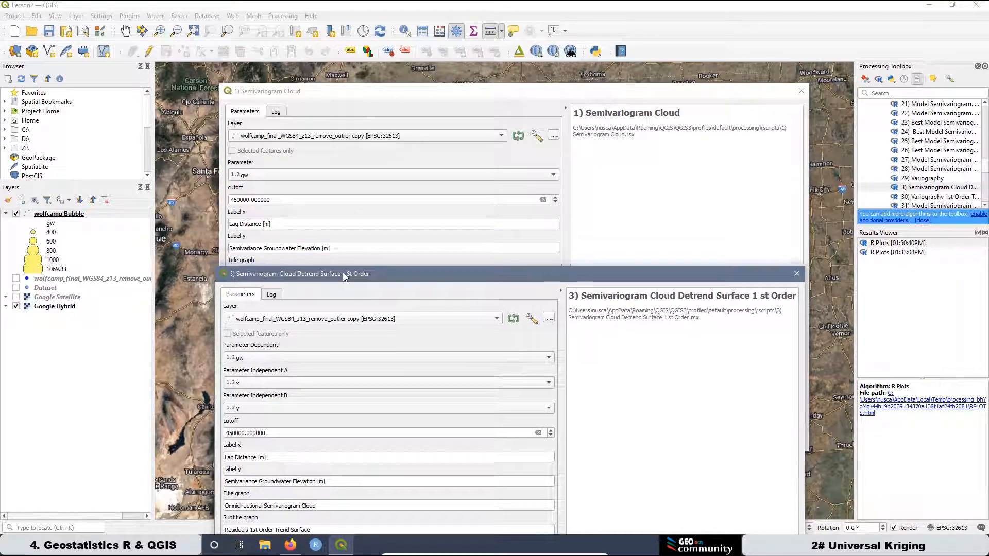
left_click(302, 93)
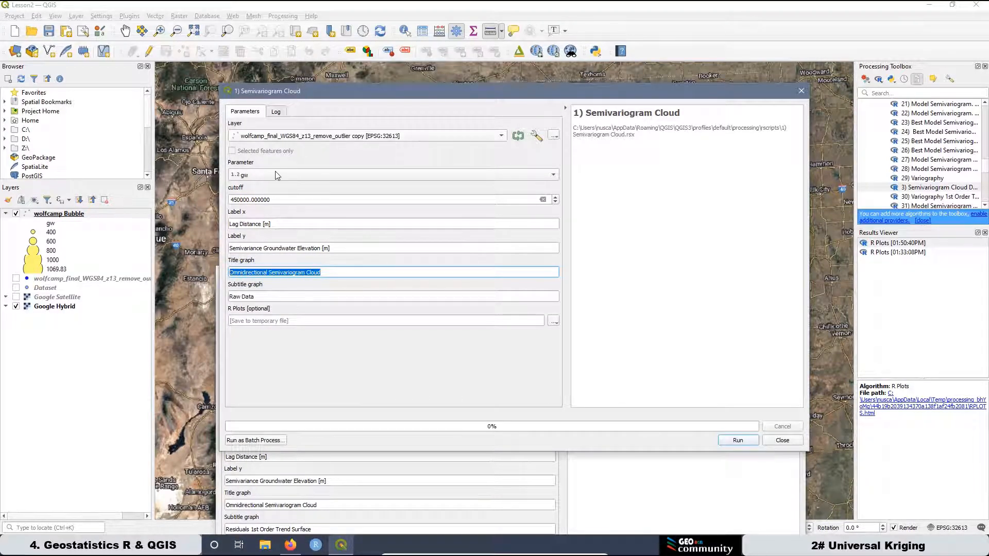
left_click(255, 176)
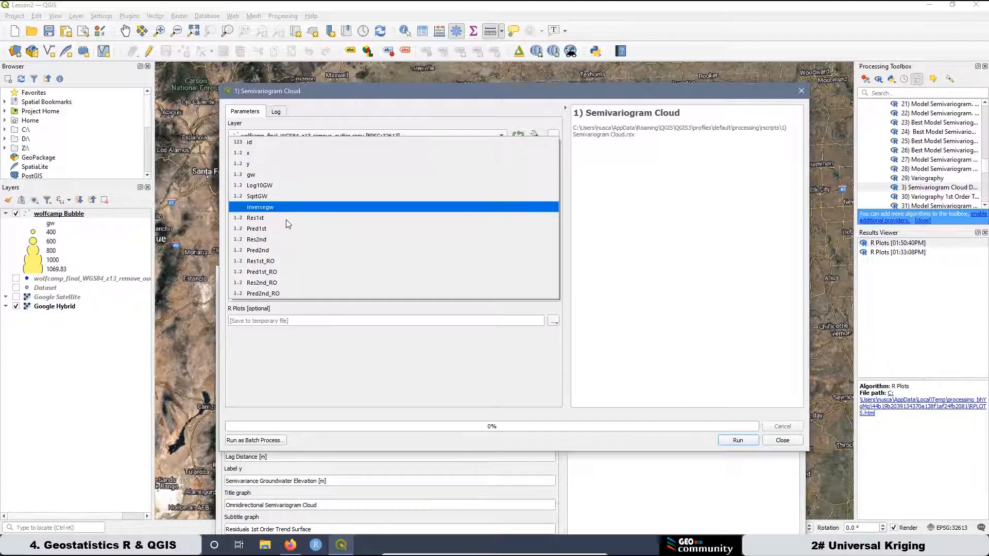
left_click(282, 266)
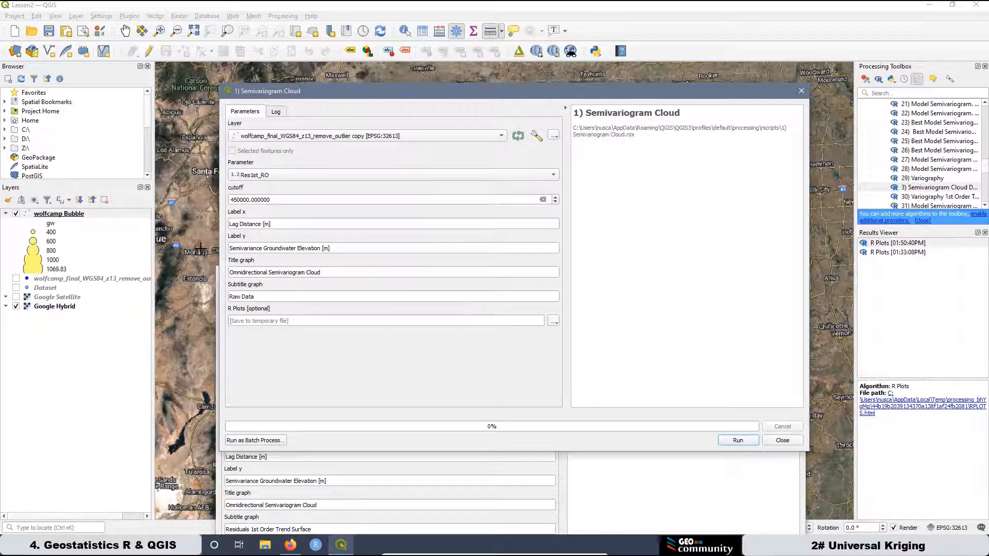
- Examine the wolfcamp_final_WGS84_z13_remove_outlier copy attribute table sorted in descending order by Res1st_RO, and close the table
left_click(665, 490)
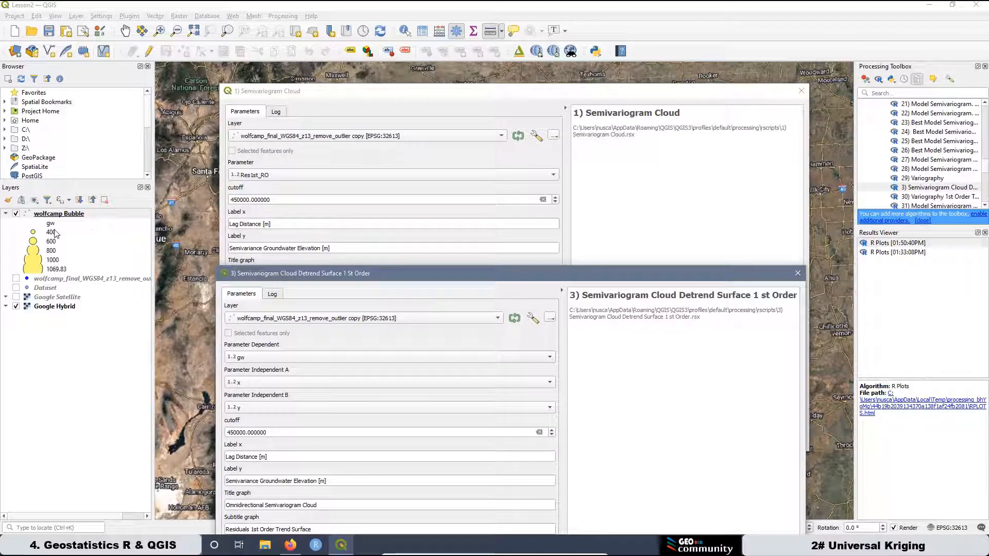
right_click(91, 280)
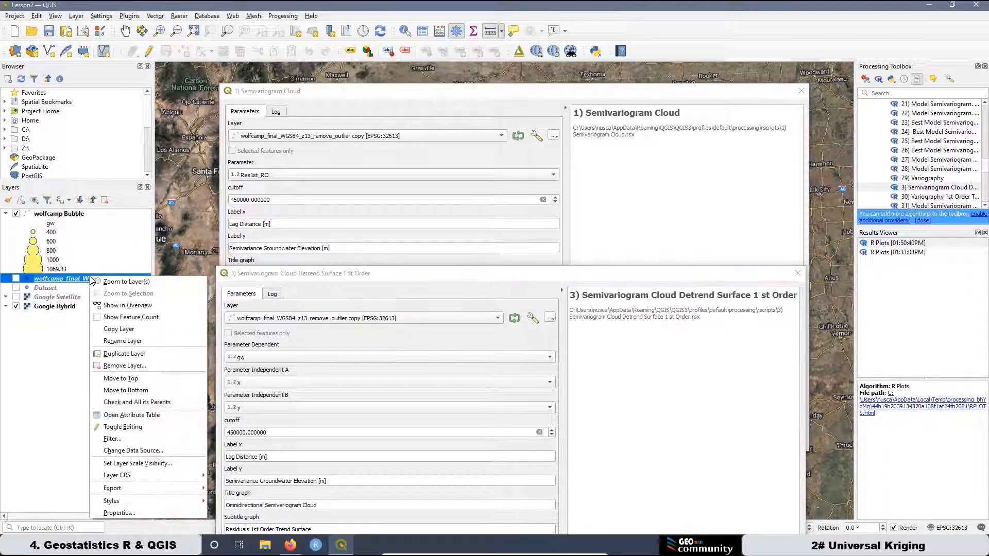
left_click(132, 415)
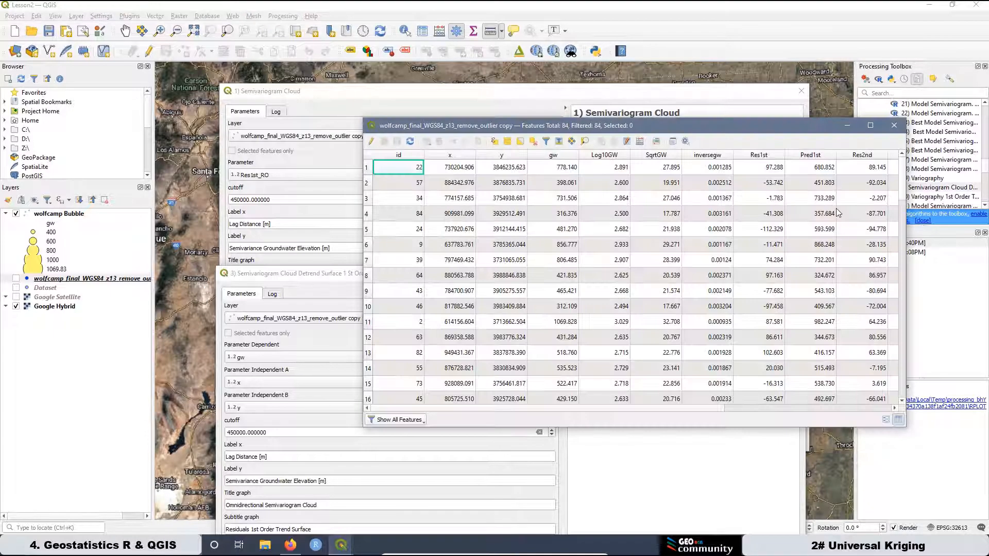
left_click(870, 126)
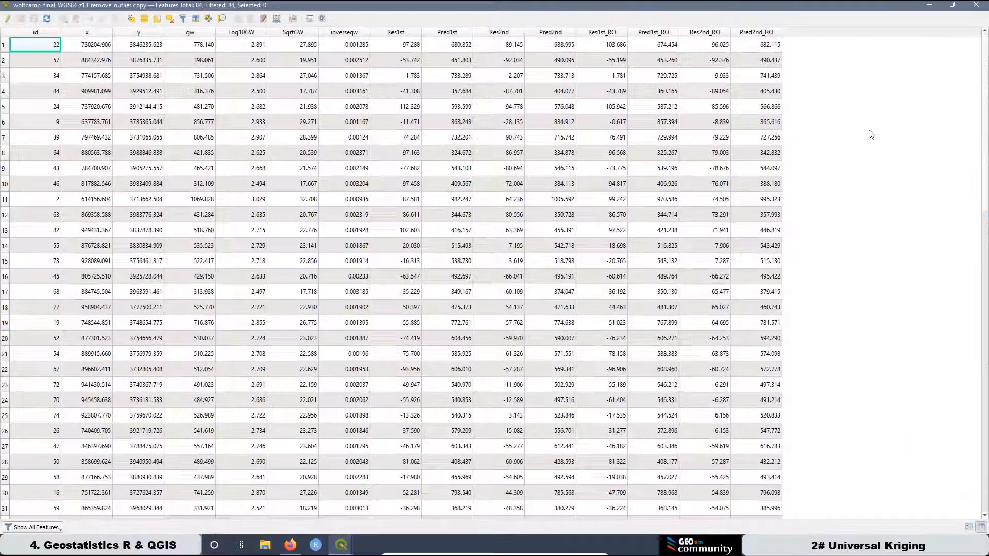
left_click(608, 32)
left_click(607, 33)
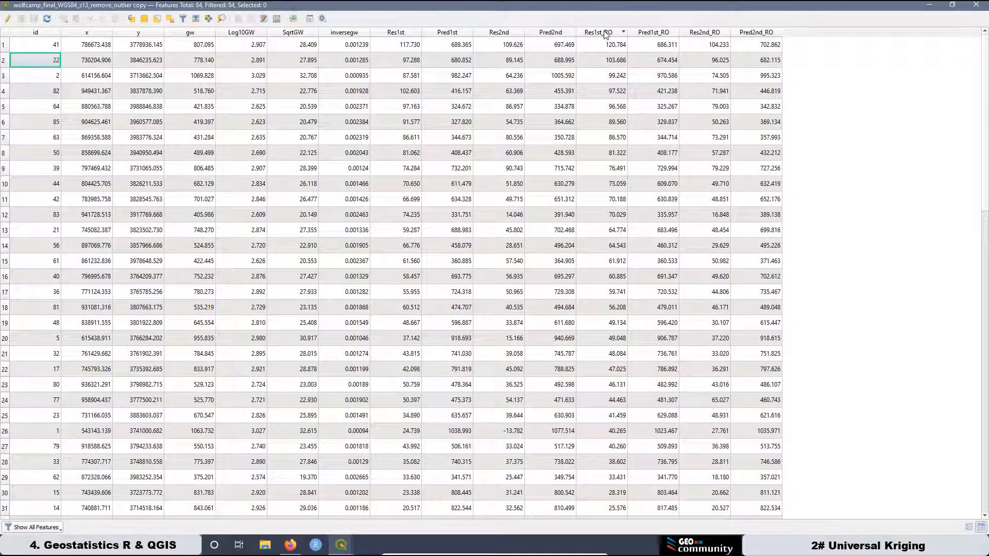
left_click(974, 6)
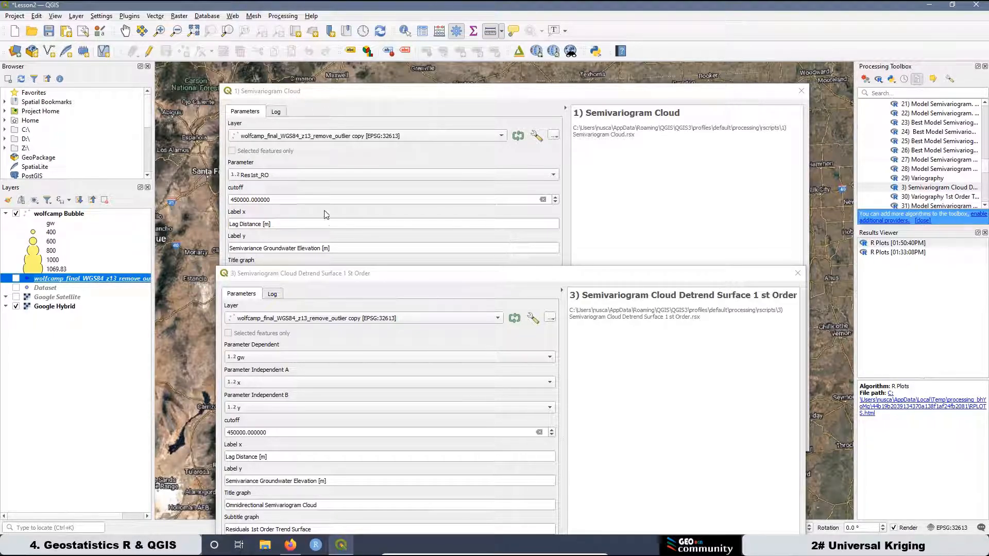
- Run the Semivariogram Cloud tool on Res1st_RO and open its R Plots result in Firefox, enlarged to 170%
left_click(342, 90)
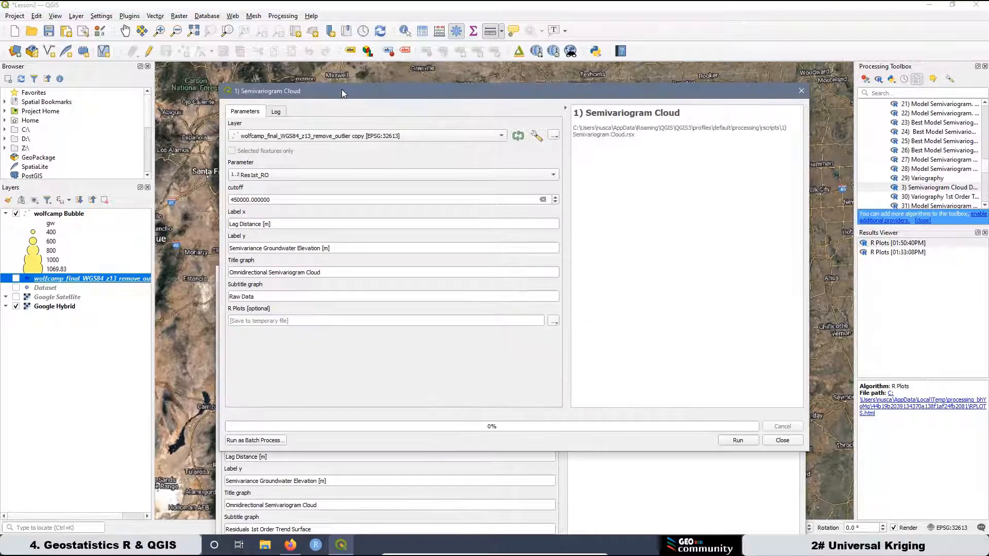
left_click(738, 440)
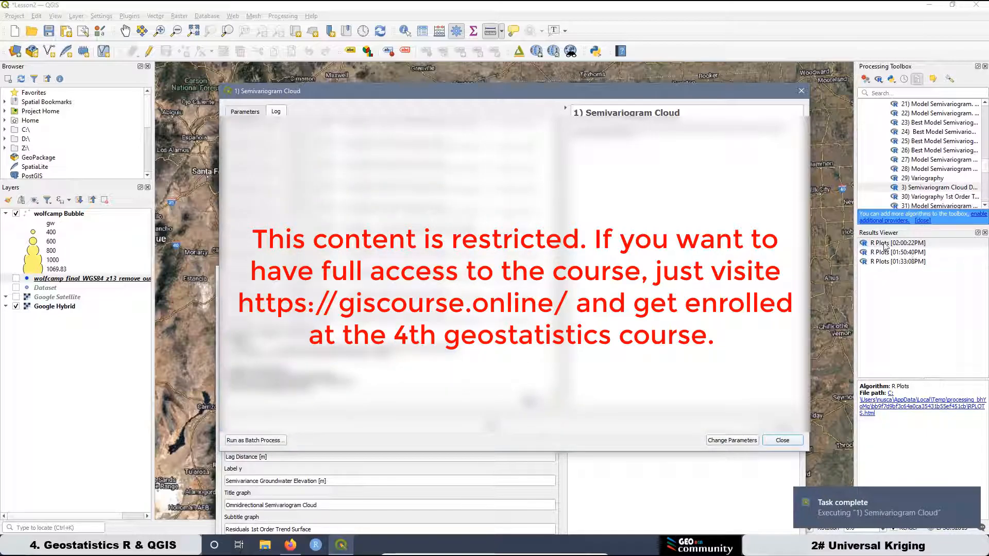
double_click(884, 243)
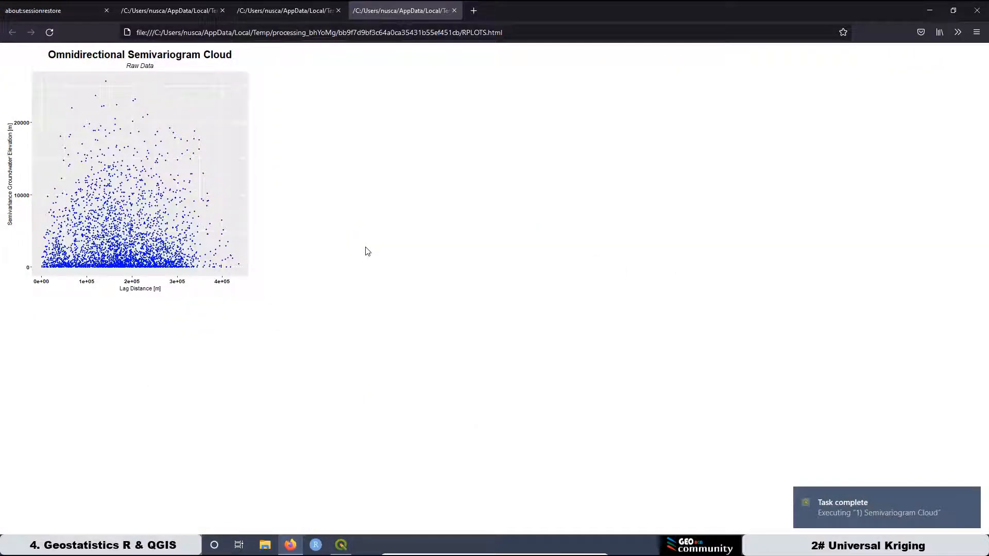
key("ctrl+plus")
key("ctrl+plus")
key("ctrl+plus")
key("ctrl+plus")
key("ctrl+plus")
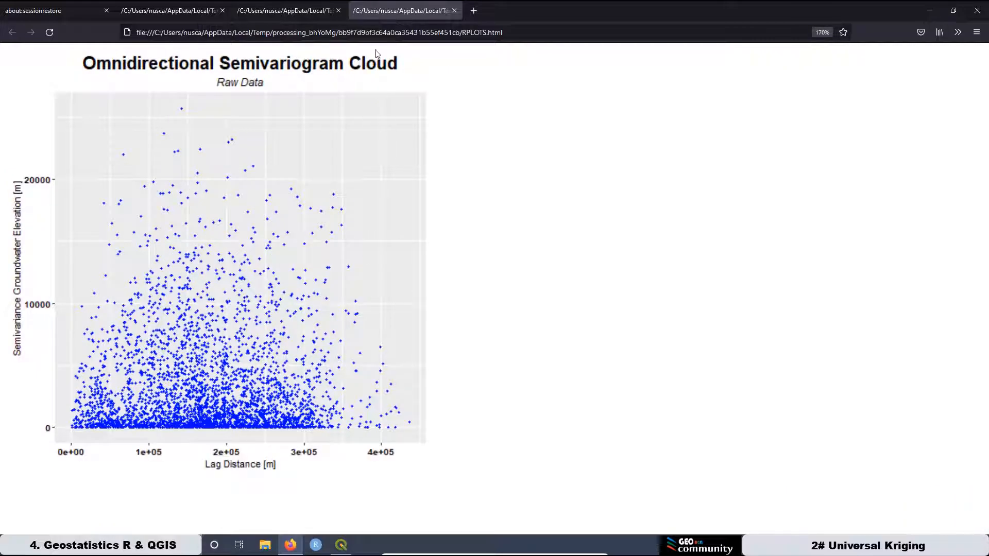
- Compare the Res1st_RO semivariogram cloud with the detrend script's residuals cloud and return to QGIS
left_click(278, 14)
left_click(388, 12)
left_click(282, 13)
left_click(381, 8)
left_click(300, 10)
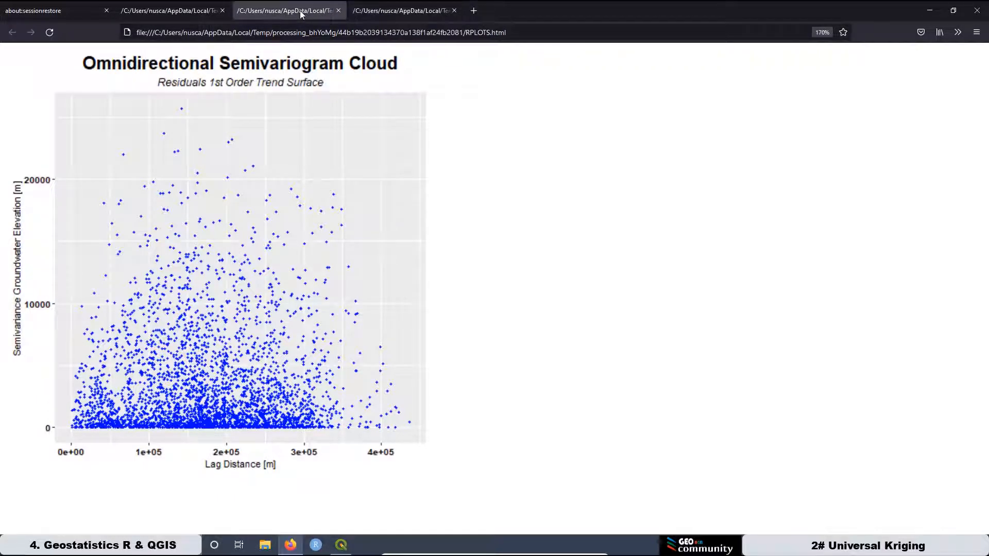
left_click(929, 10)
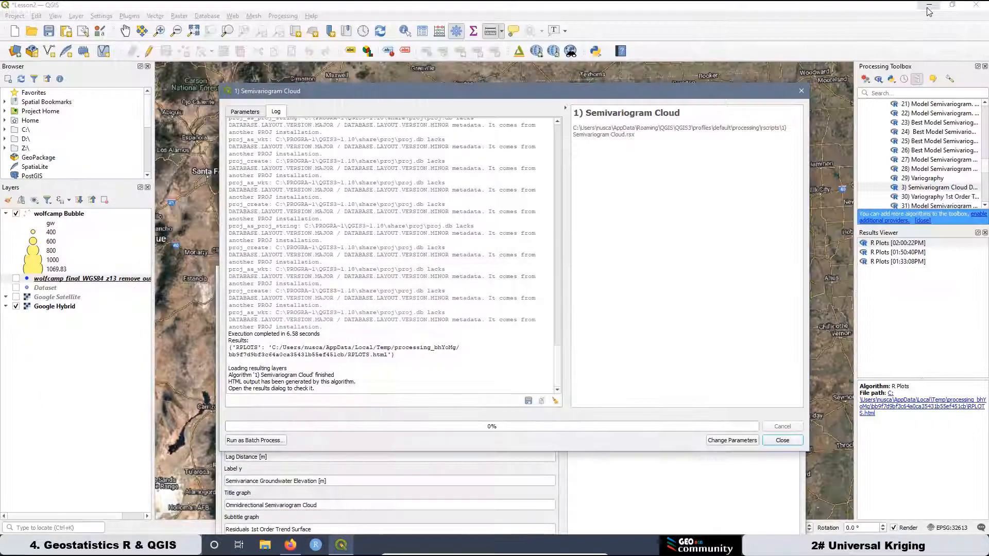
- Bring the Semivariogram Cloud Detrend Surface 1st Order tool to the front and place its window over the Semivariogram Cloud tool
left_click(721, 479)
left_click_drag(324, 274, 343, 161)
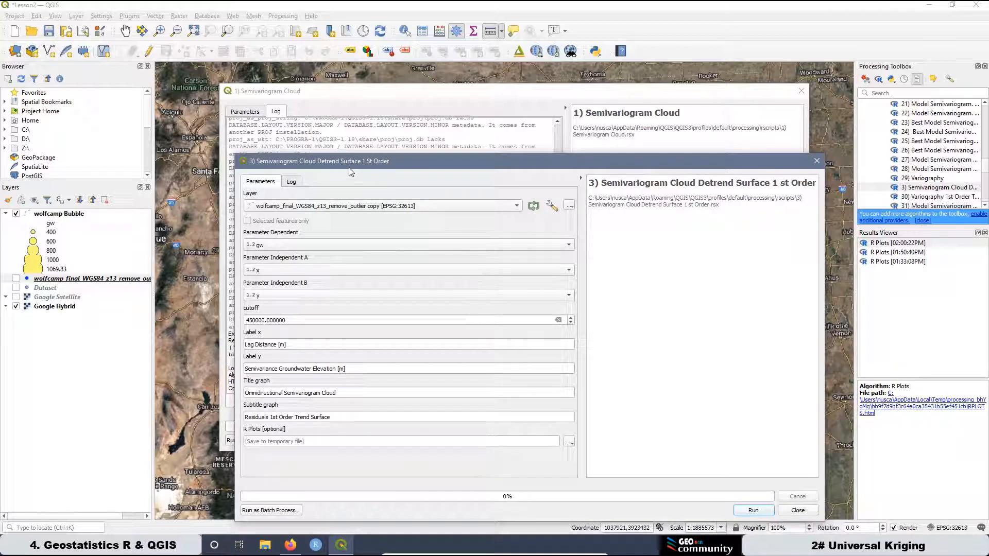
left_click_drag(354, 164, 339, 90)
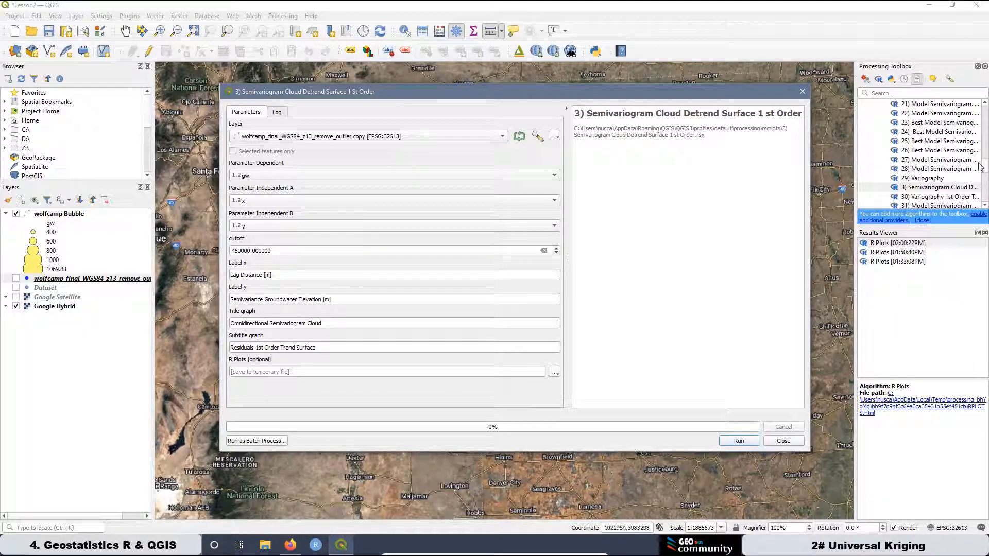
- Examine the source script of the Semivariogram Cloud Detrend Surface 2nd Order tool in the R Script Editor, and close the editor
left_click(985, 206)
left_click(984, 206)
left_click(984, 205)
left_click(984, 206)
left_click(985, 206)
left_click(984, 206)
left_click(984, 206)
left_click(984, 206)
left_click(984, 206)
left_click(984, 206)
left_click(984, 206)
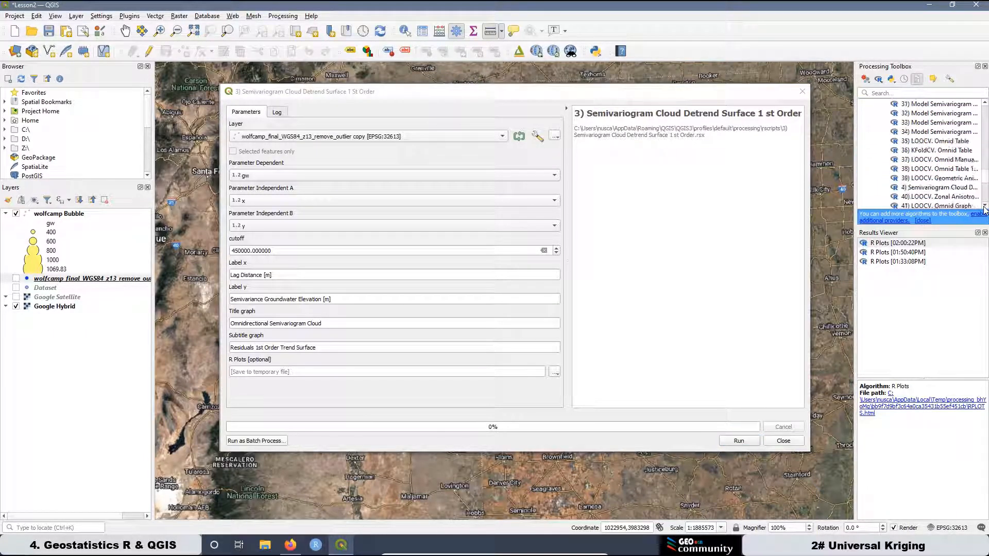
right_click(924, 189)
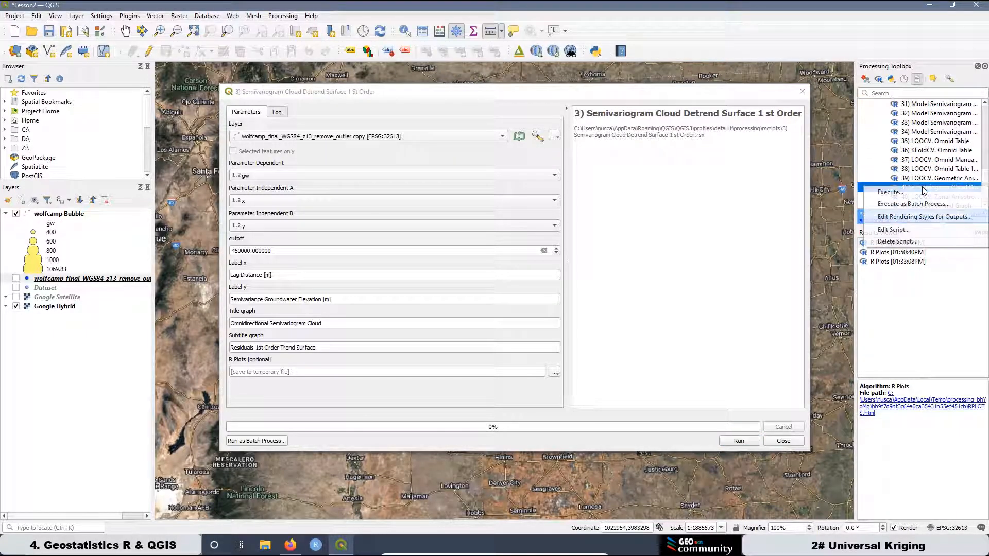
left_click(914, 230)
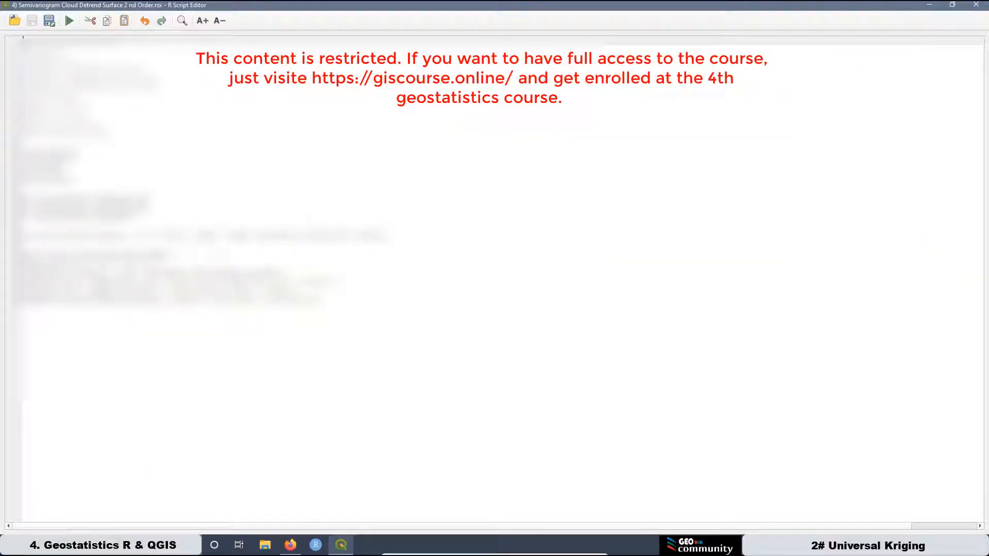
left_click_drag(249, 235, 133, 236)
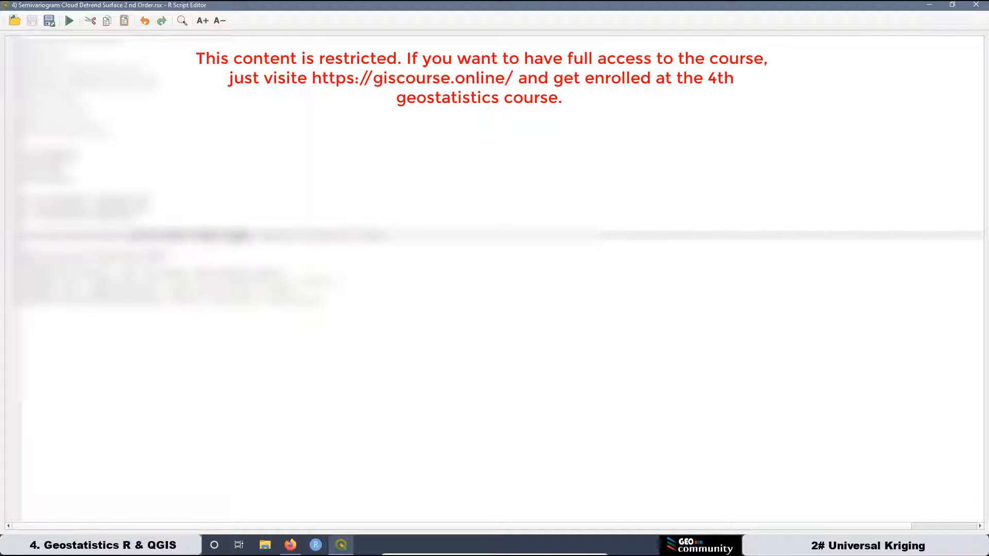
left_click(976, 5)
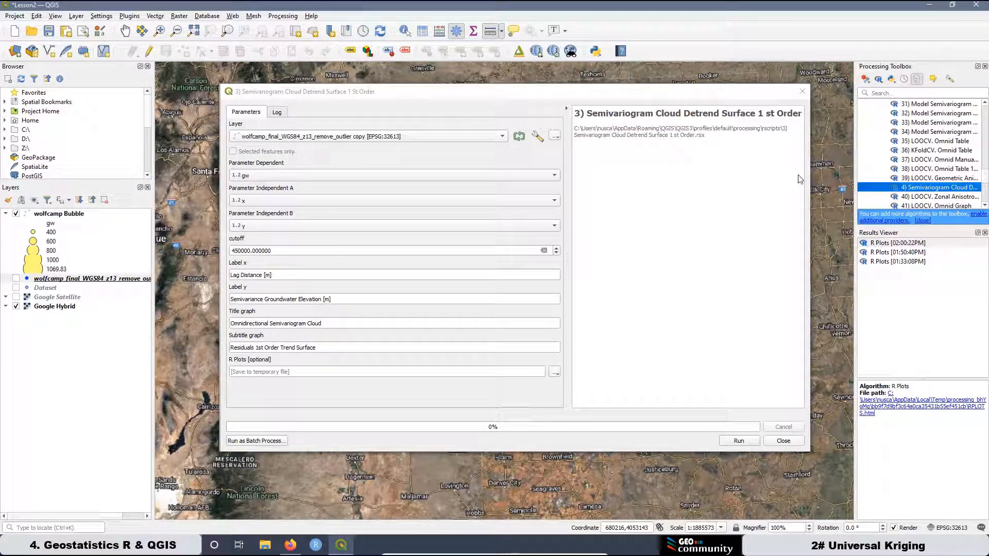
- Open the Semivariogram Cloud Detrend Surface 2nd Order tool and set its layer to wolfcamp_final_WGS84_z13_remove_outlier copy
right_click(940, 190)
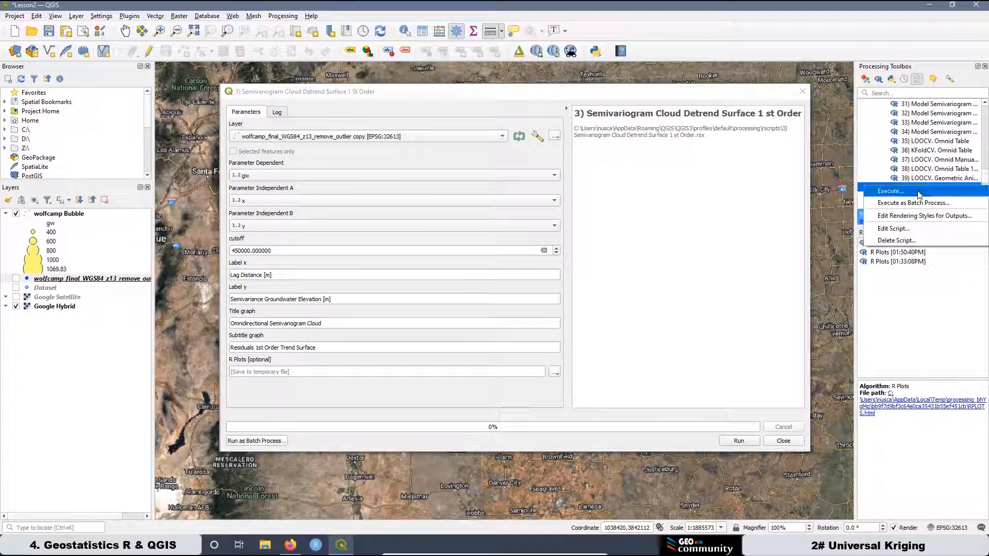
left_click(917, 193)
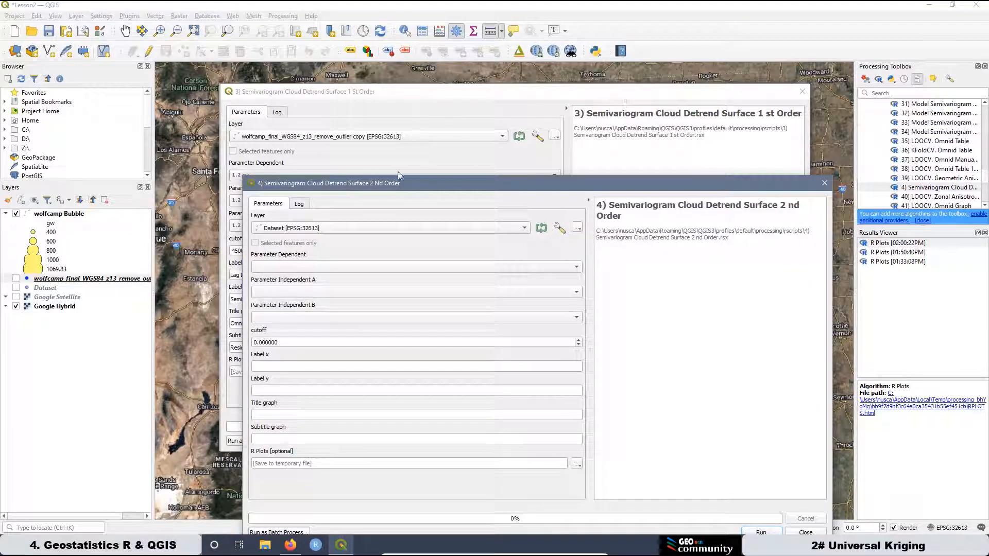
left_click_drag(378, 181, 360, 93)
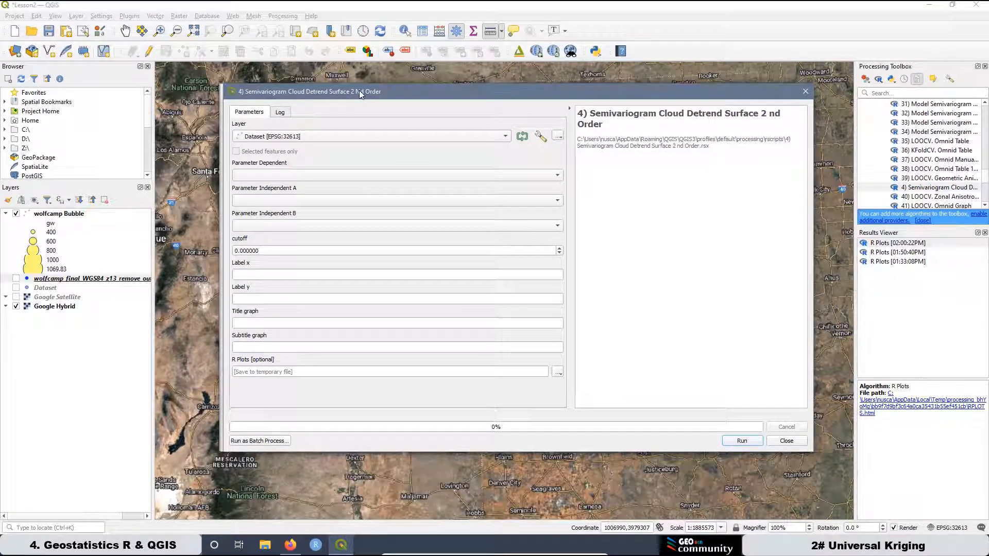
left_click(269, 137)
left_click(283, 157)
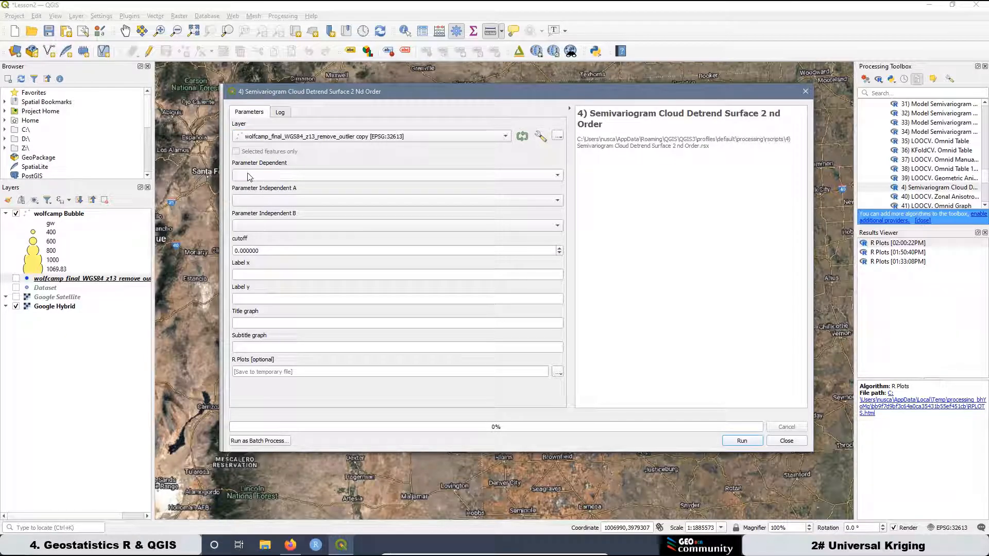
- Set the dependent parameter to gw, independent parameter A to x and independent parameter B to y
left_click(284, 177)
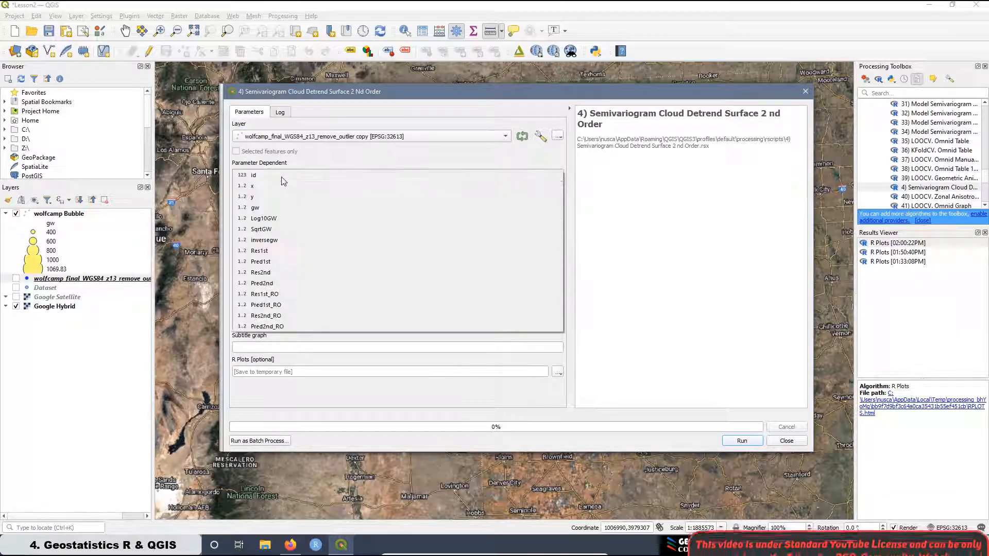
left_click(255, 207)
left_click(254, 201)
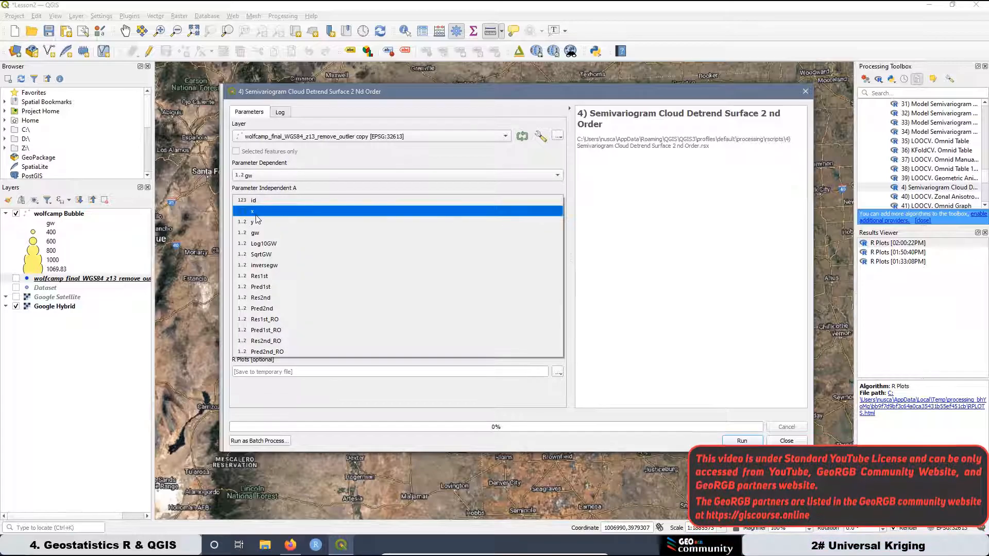
left_click(253, 211)
left_click(255, 228)
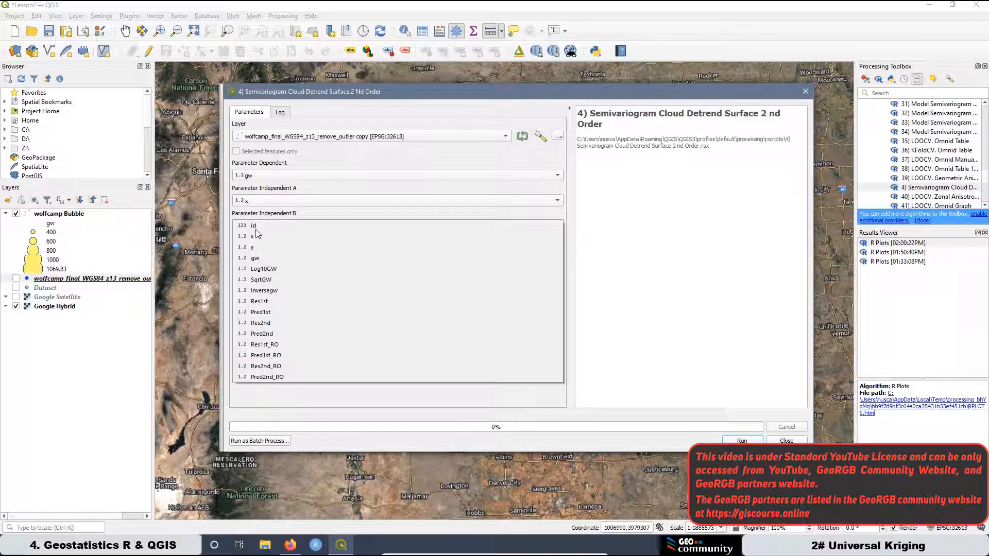
left_click(252, 247)
- Set the cutoff to 450000 and copy in the axis labels "Lag Distance [m]" and "Semivariance Groundwater Elevation [m]" from the first-order tool
key("Tab")
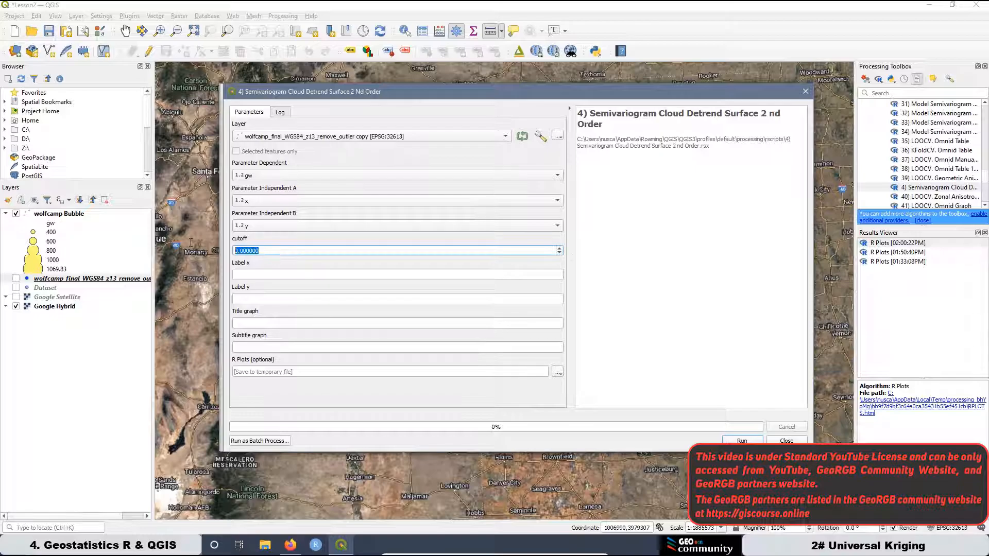
type("45")
left_click_drag(346, 95, 529, 100)
triple_click(247, 276)
right_click(247, 276)
left_click(276, 318)
triple_click(255, 301)
right_click(256, 302)
left_click(276, 343)
- Enter the graph title "Omnidirectional Semivariogram Cloud" and the subtitle "Residuals 2nd Order Trend Surface"
triple_click(247, 323)
triple_click(248, 348)
right_click(258, 348)
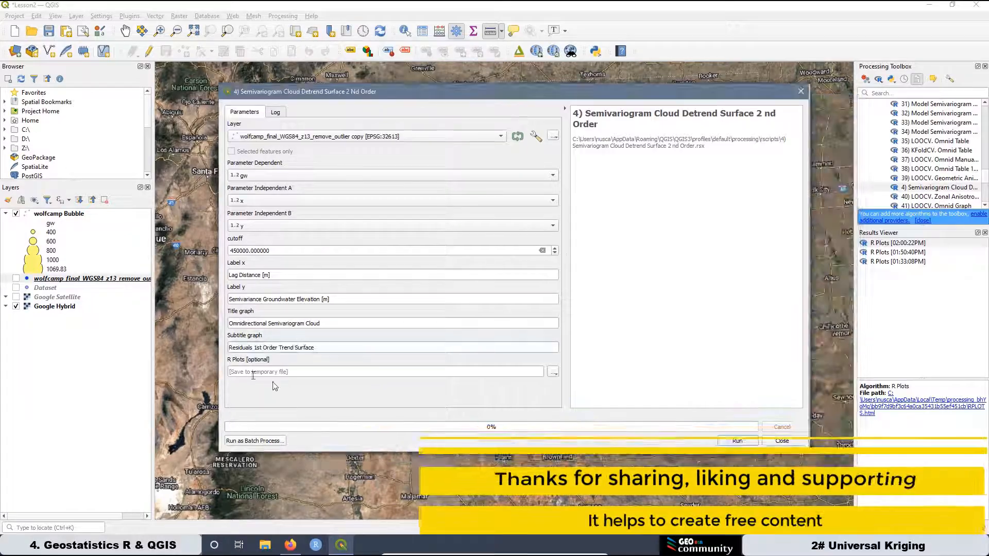
double_click(258, 348)
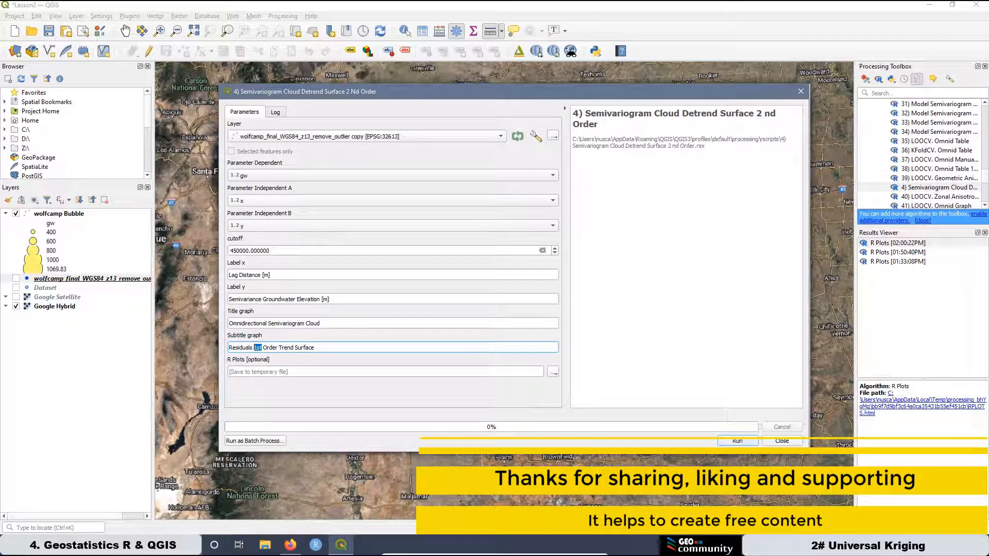
type("2nd")
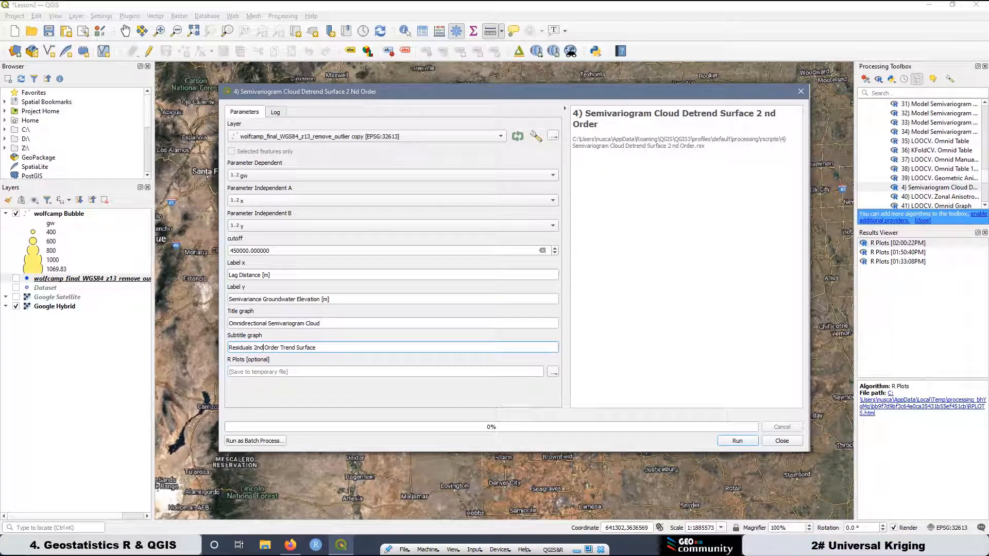
- Run the second-order detrend tool and open its new R Plots result in Firefox, enlarged to 170%
left_click(738, 444)
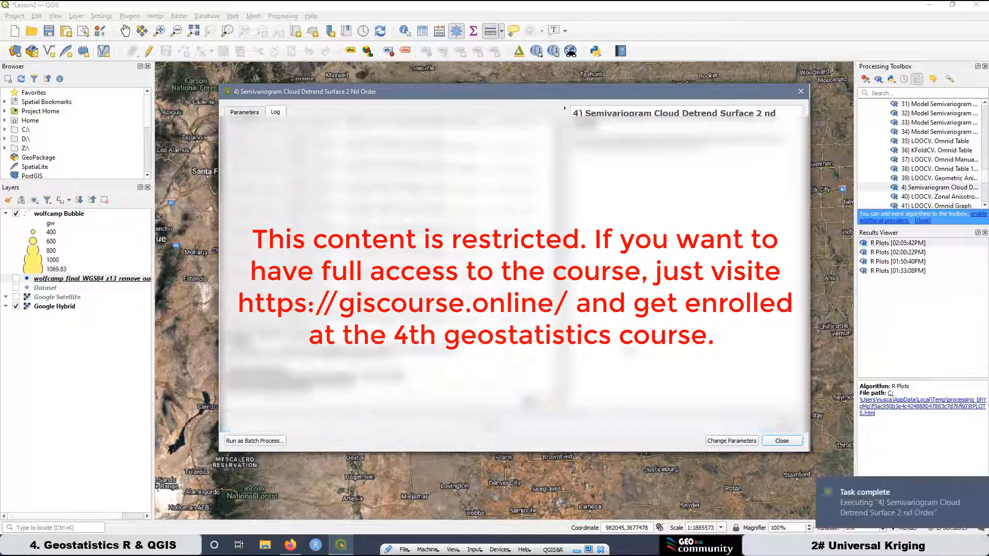
double_click(910, 244)
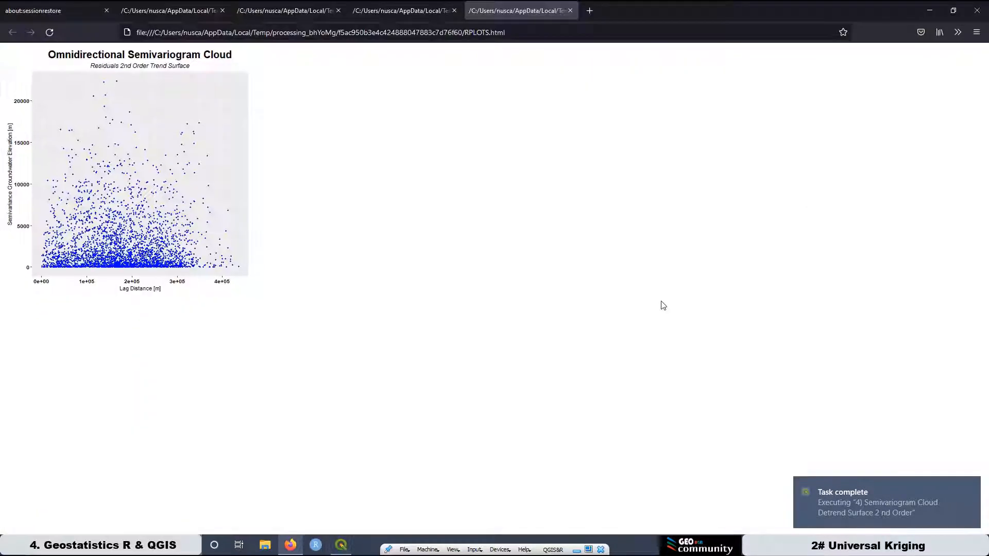
key("ctrl+plus")
key("ctrl+plus")
key("ctrl+plus")
key("ctrl+plus")
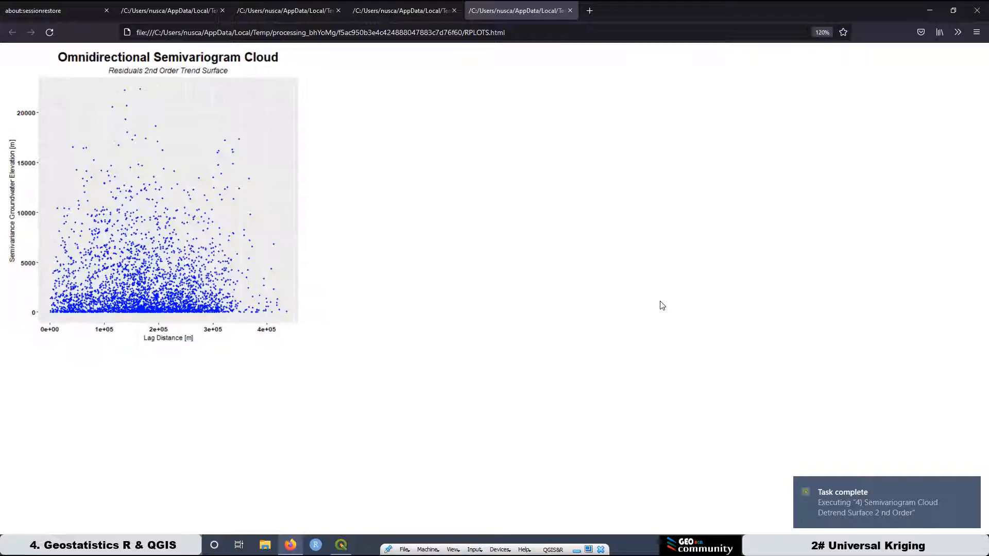
key("ctrl+plus")
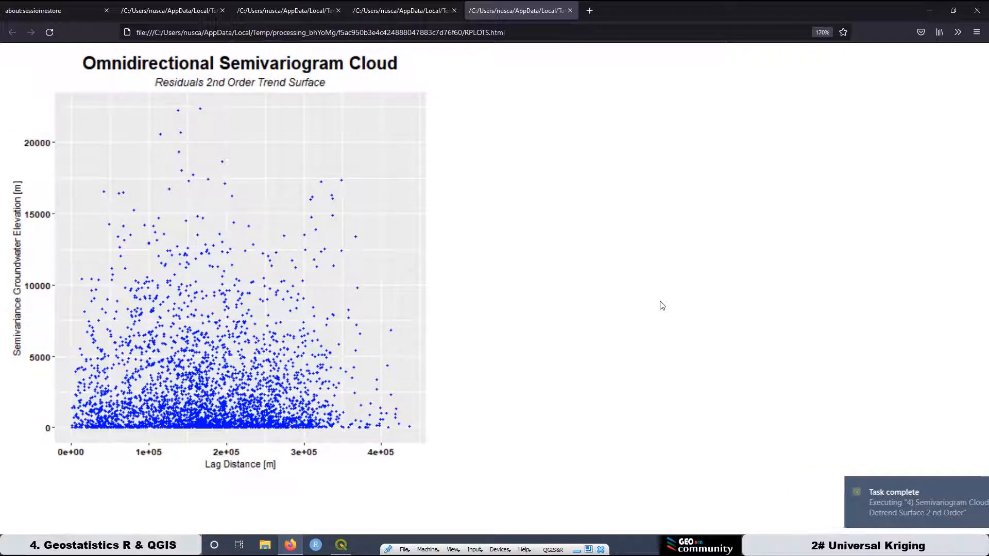
- Close the duplicate Res1st_RO cloud and compare the raw data semivariogram cloud with the first-order and second-order residual clouds
left_click(403, 10)
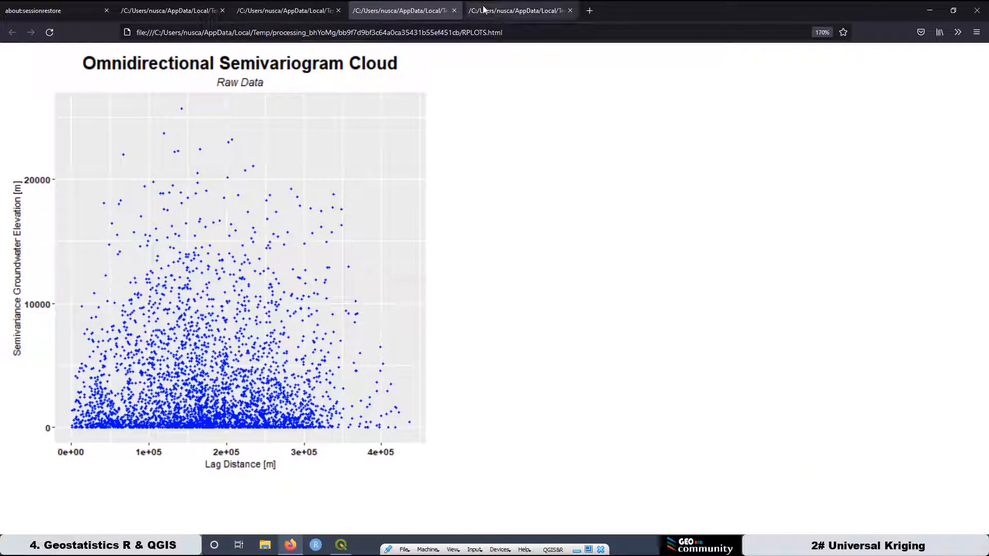
left_click(454, 10)
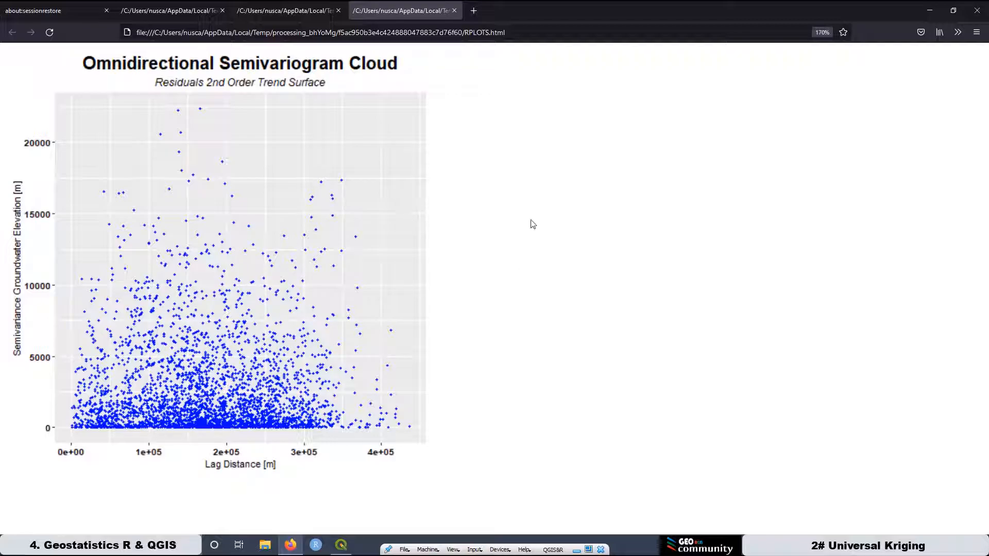
left_click(171, 10)
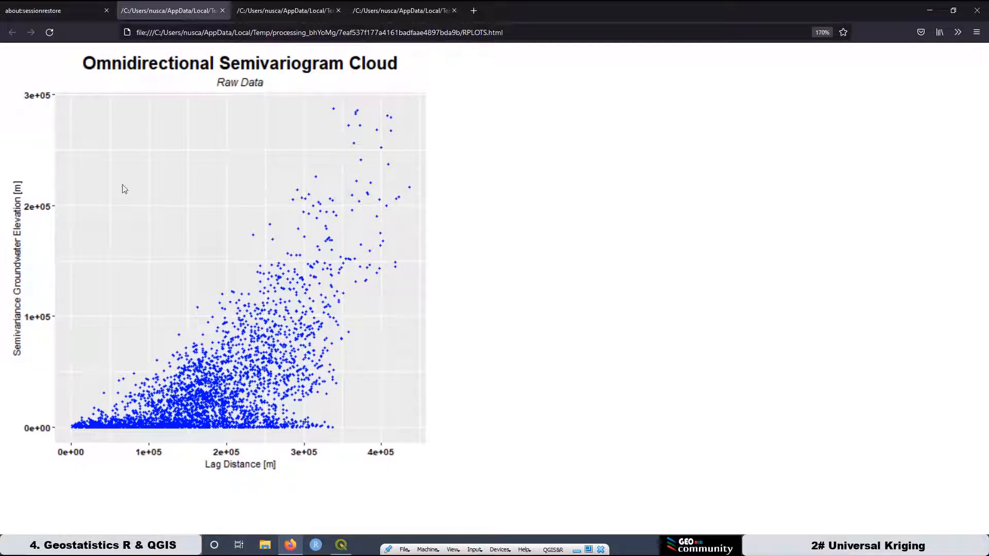
left_click(267, 8)
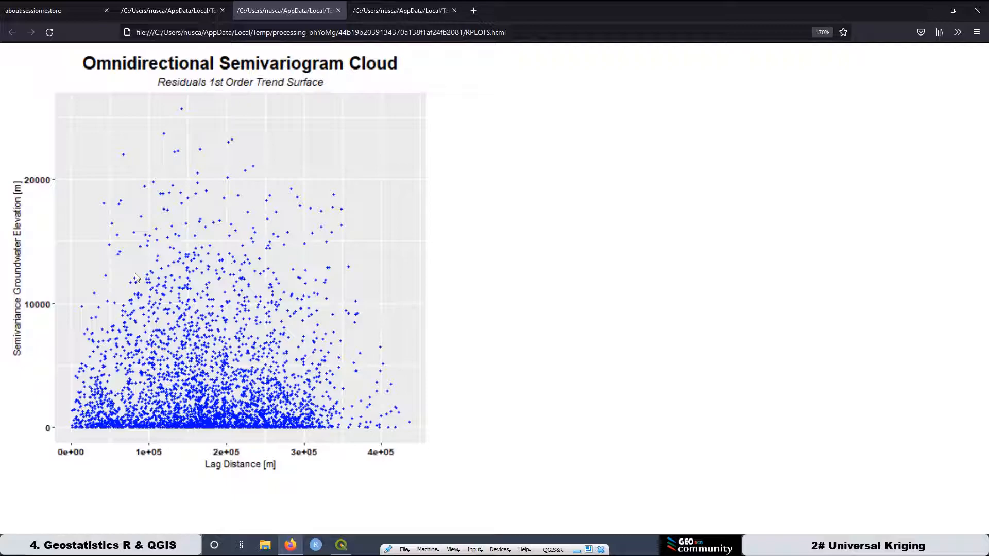
left_click(392, 12)
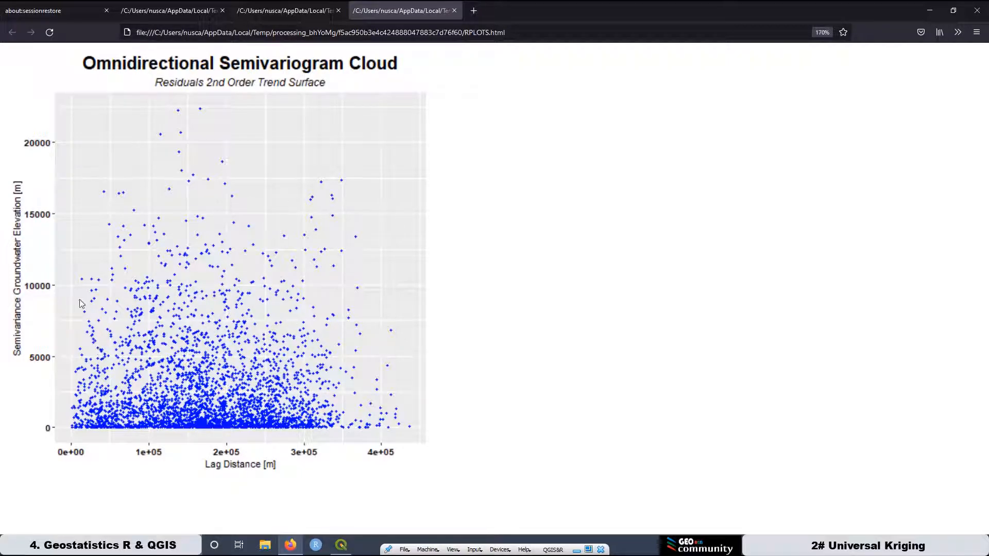
left_click(259, 11)
left_click(191, 10)
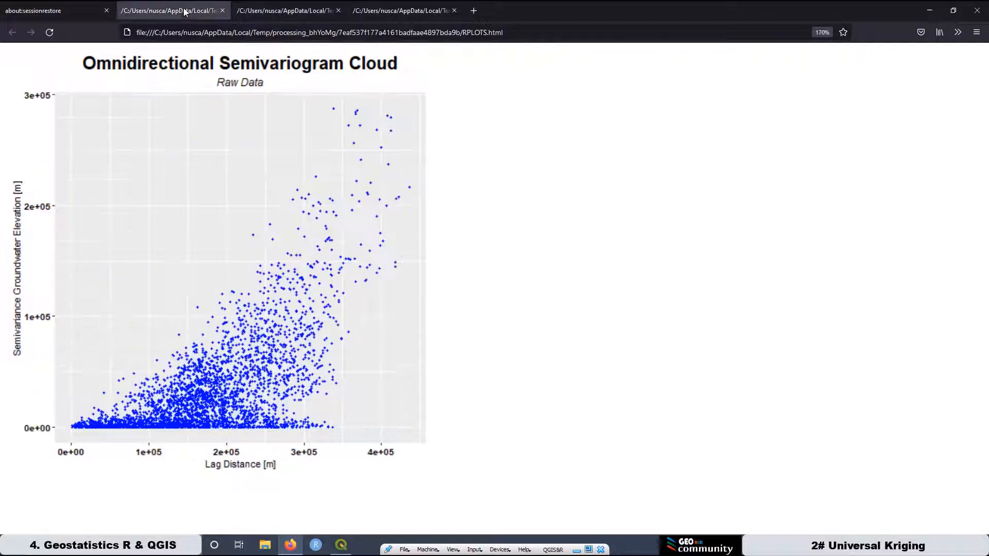
left_click(283, 11)
left_click(405, 12)
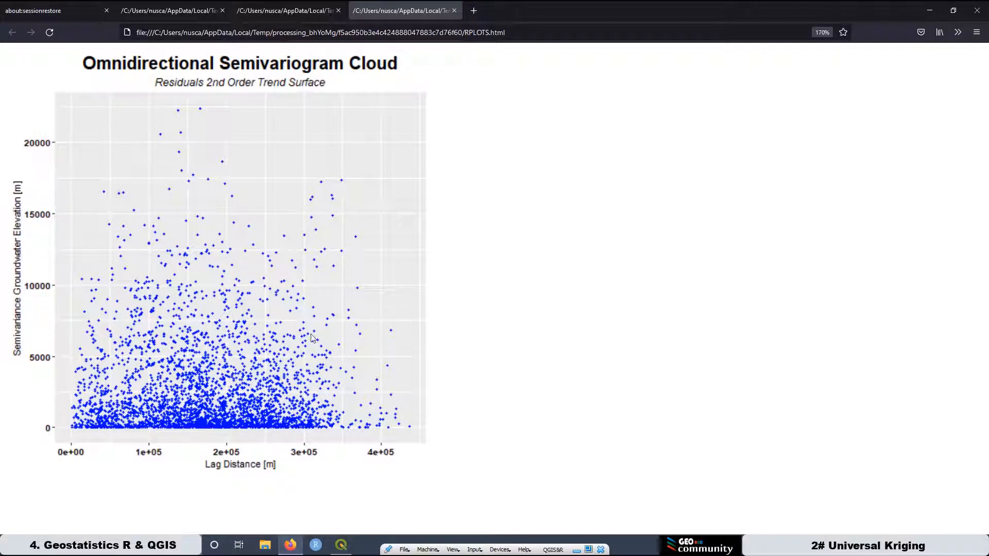
- Return to QGIS and open the Semivariogram Cloud Data Table Detrend 1st Order Trend Surface tool
left_click(340, 546)
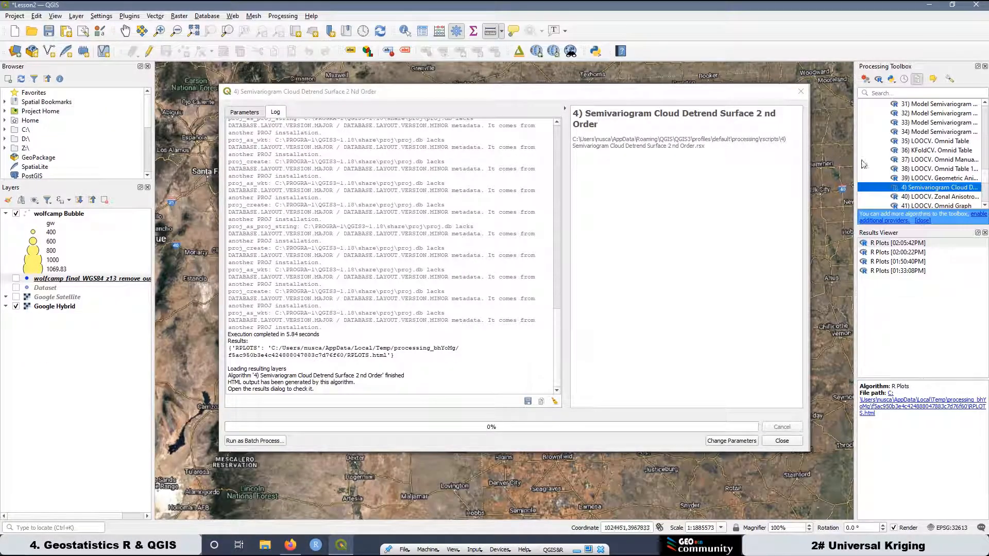
scroll(927, 162, "down", 3)
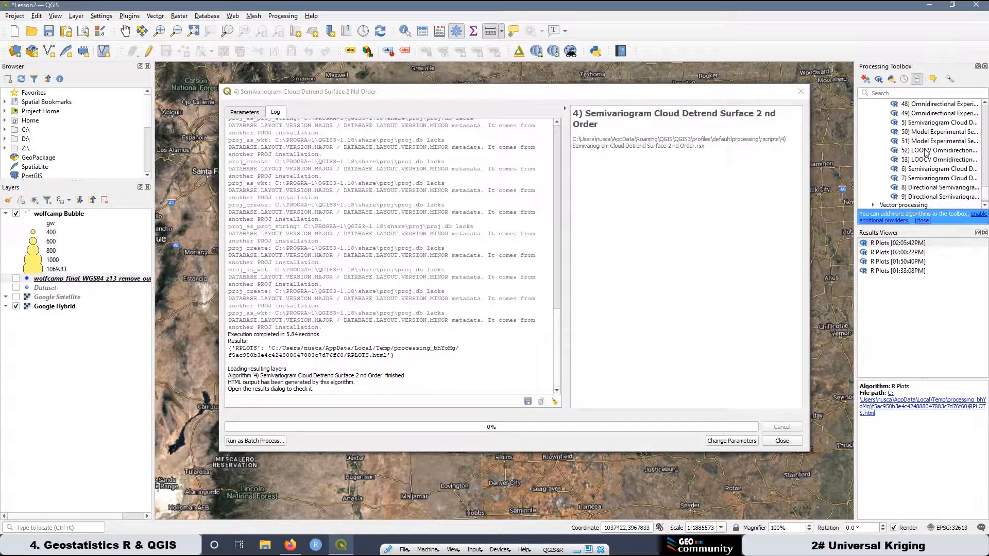
scroll(933, 167, "down", 1)
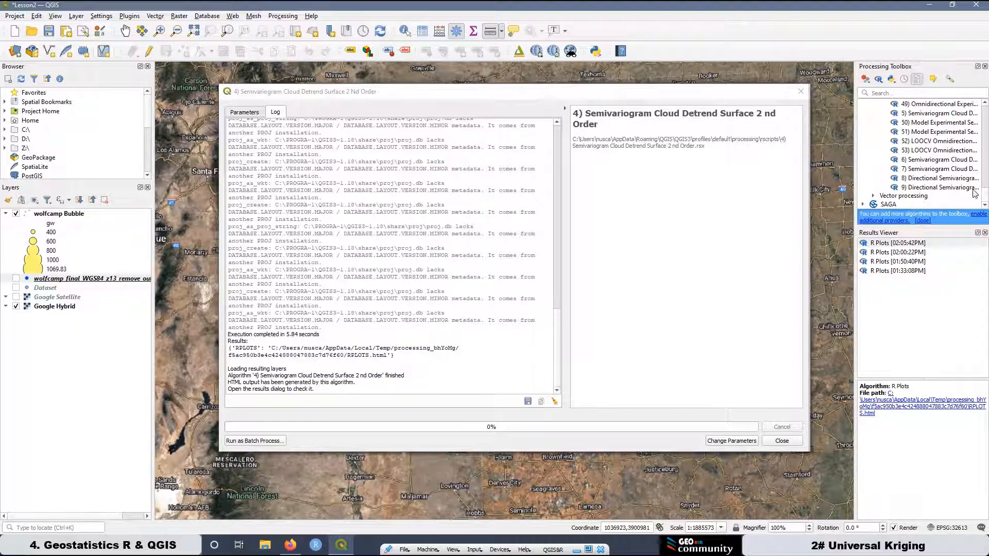
double_click(925, 162)
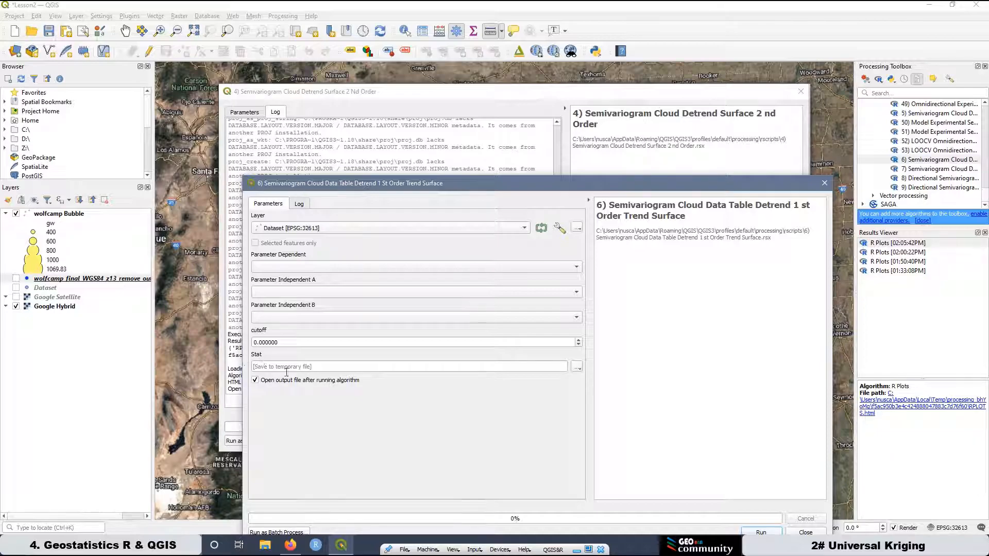
- Switch to Firefox and examine the semivariogram cloud of the first-order trend surface residuals
left_click(290, 546)
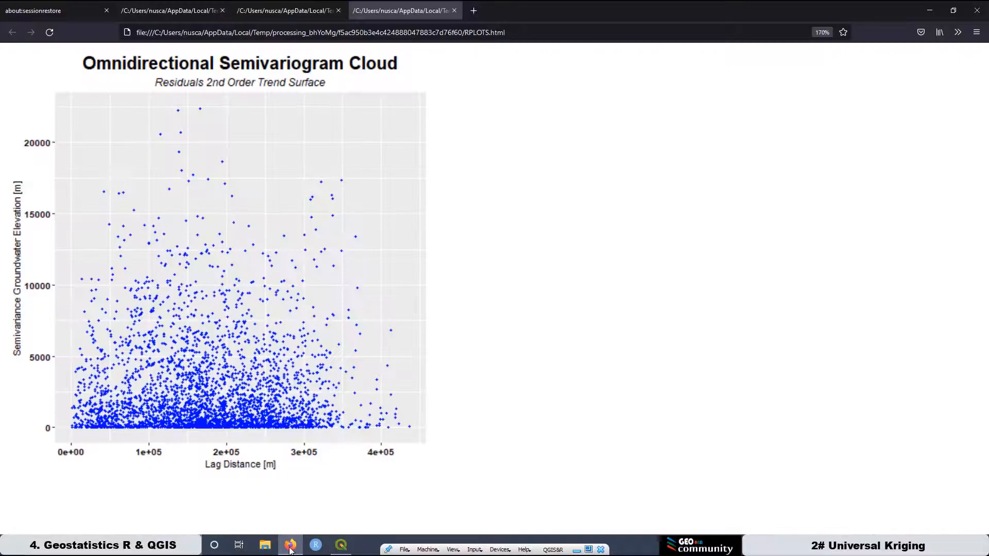
left_click(261, 12)
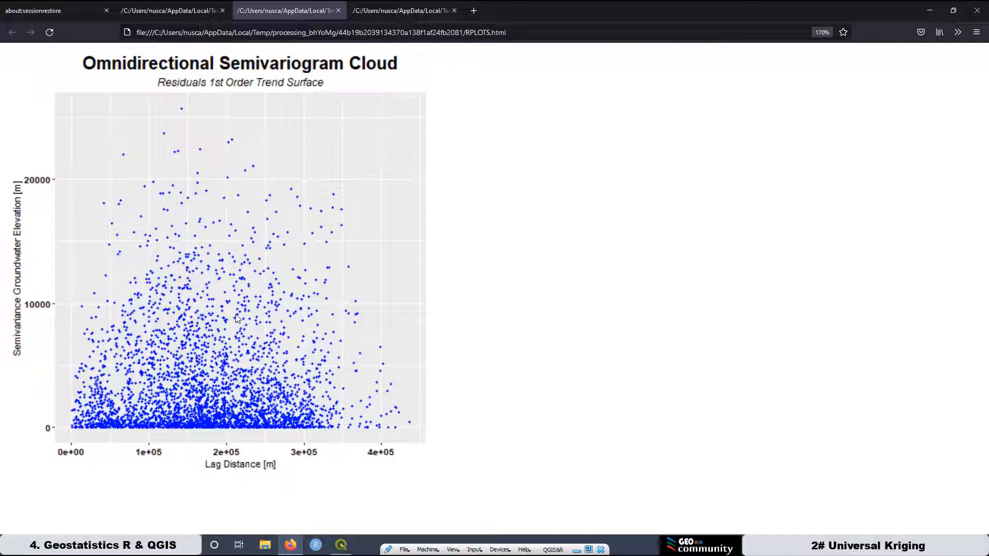
- Return to QGIS and look over the Semivariogram Cloud Data Table Detrend 2nd Order Trend Surface tool, closing both data table tools
left_click(930, 10)
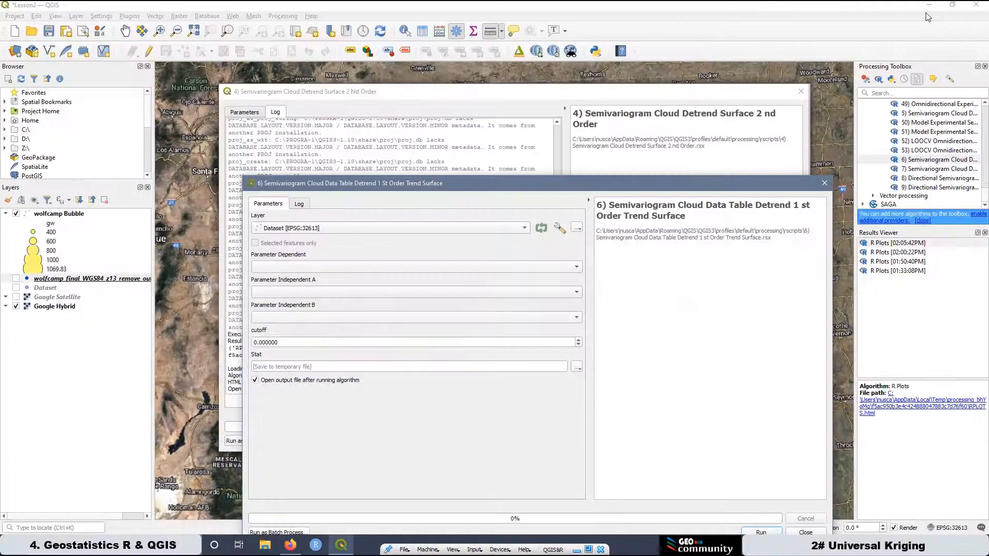
left_click(824, 184)
double_click(929, 170)
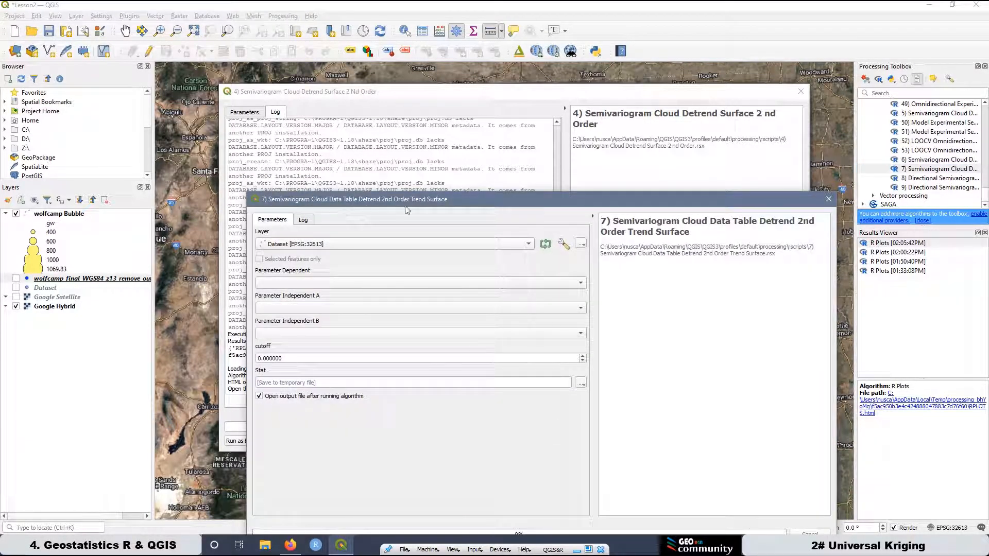
left_click(827, 199)
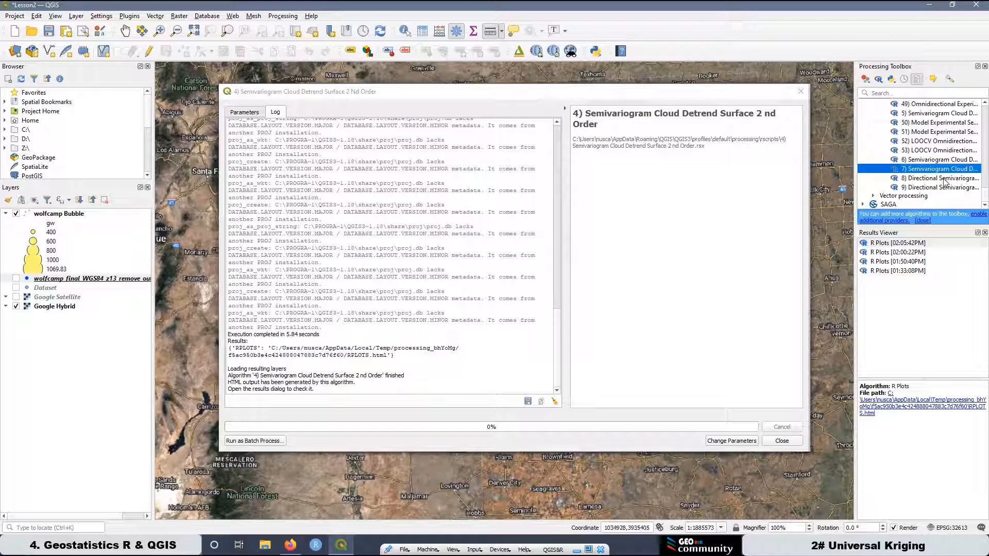
- Look over the Directional Semivariogram Cloud tool and its Detrend Surface 1st Order variant, then close the open semivariogram cloud tools
double_click(929, 179)
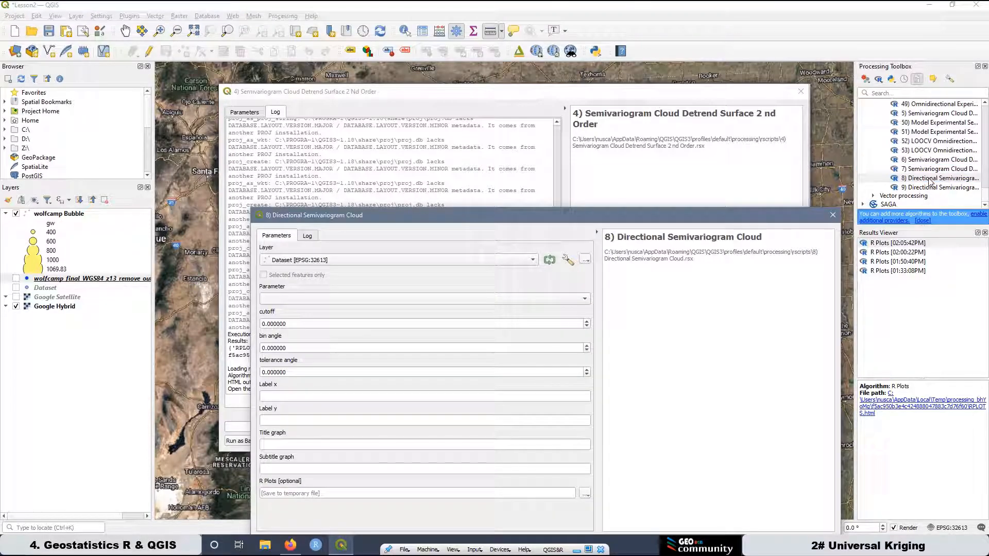
left_click_drag(357, 217, 358, 136)
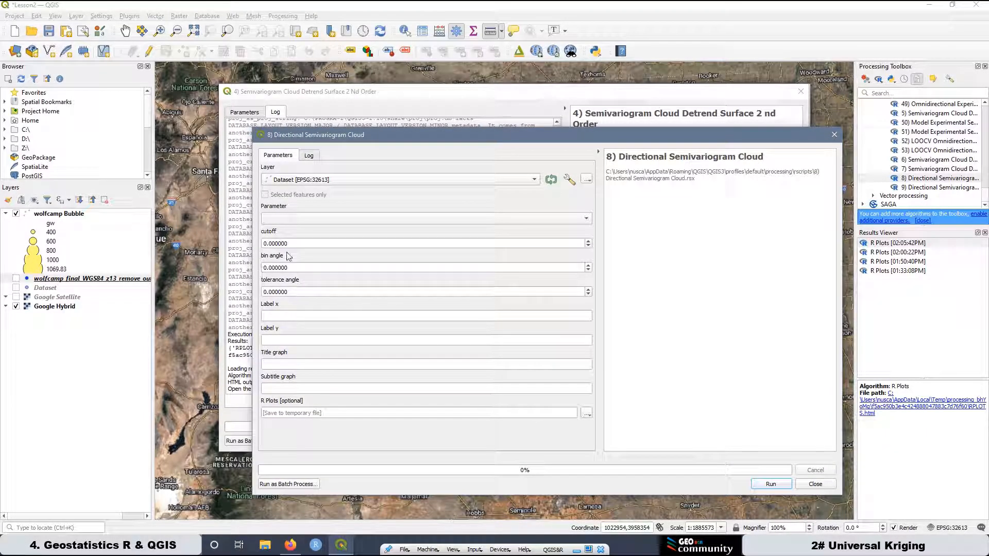
left_click(834, 136)
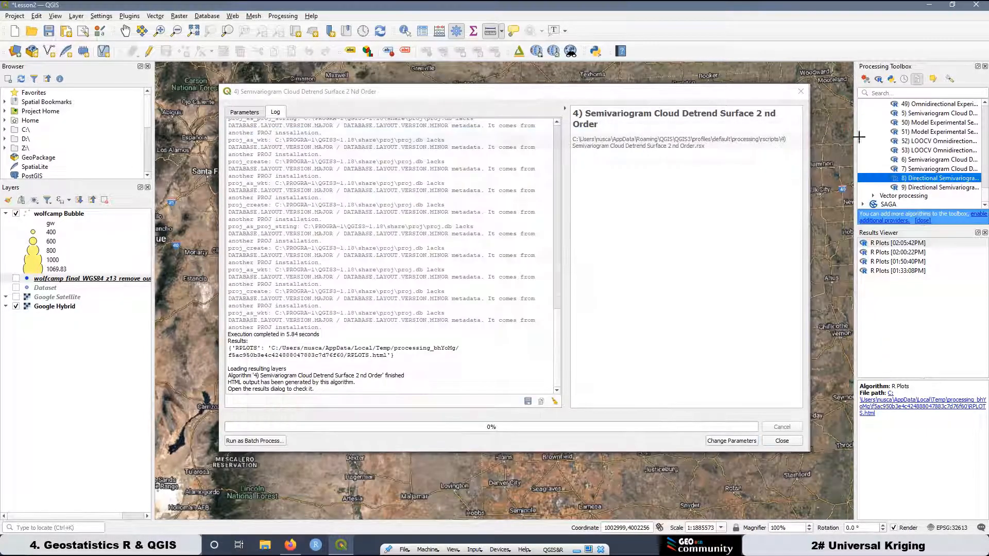
double_click(935, 188)
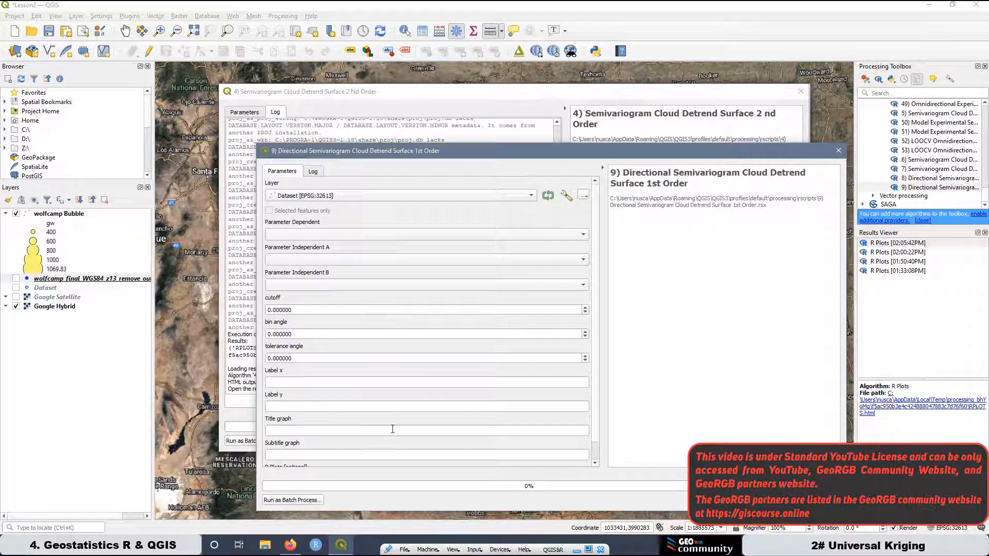
left_click(838, 151)
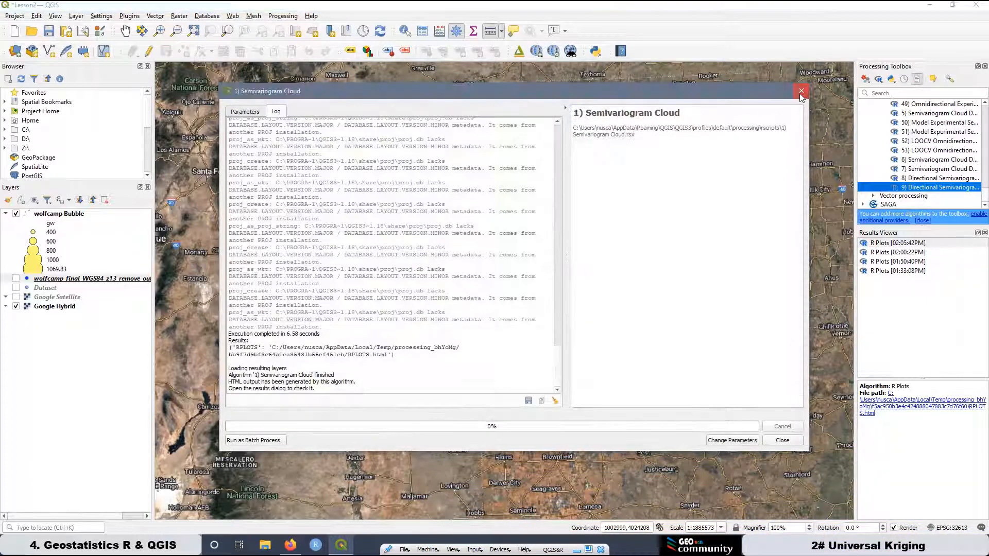
left_click(802, 92)
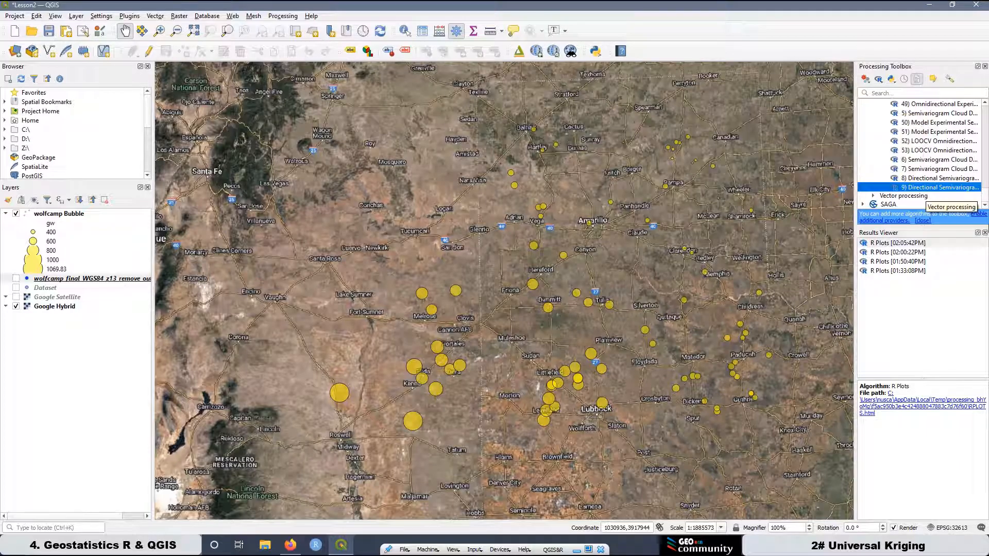
- Open the 10) Omnidirectional Experimental Semivariogram tool with layer wolfcamp_final_WGS84_z13_remove_outlier copy and parameter gw
scroll(986, 187, "up", 3)
scroll(985, 186, "up", 9)
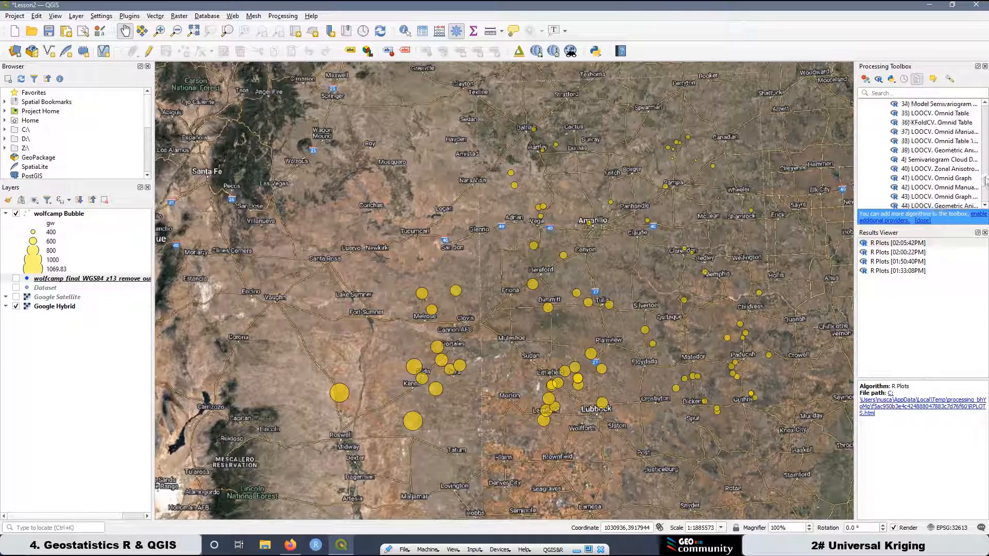
scroll(913, 153, "up", 3)
double_click(929, 152)
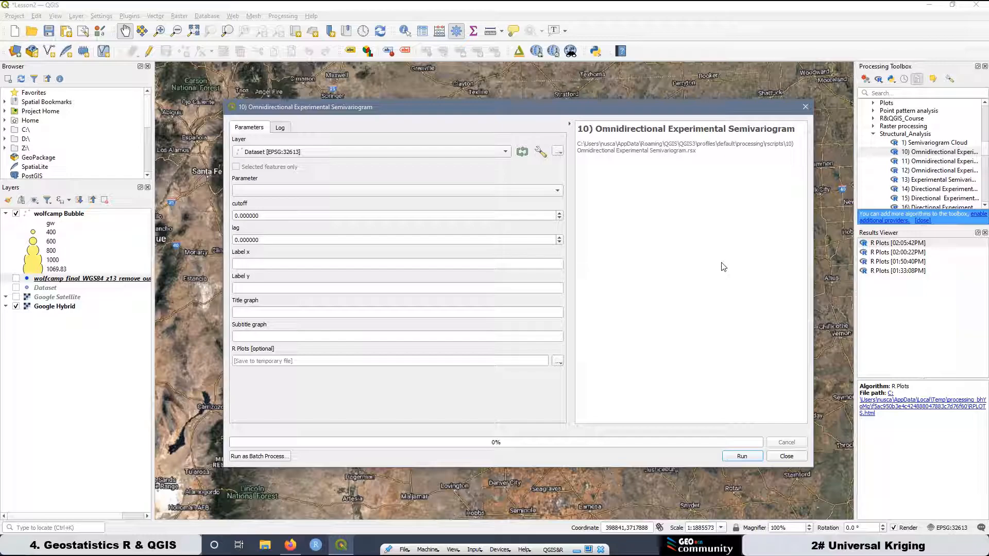
left_click(278, 152)
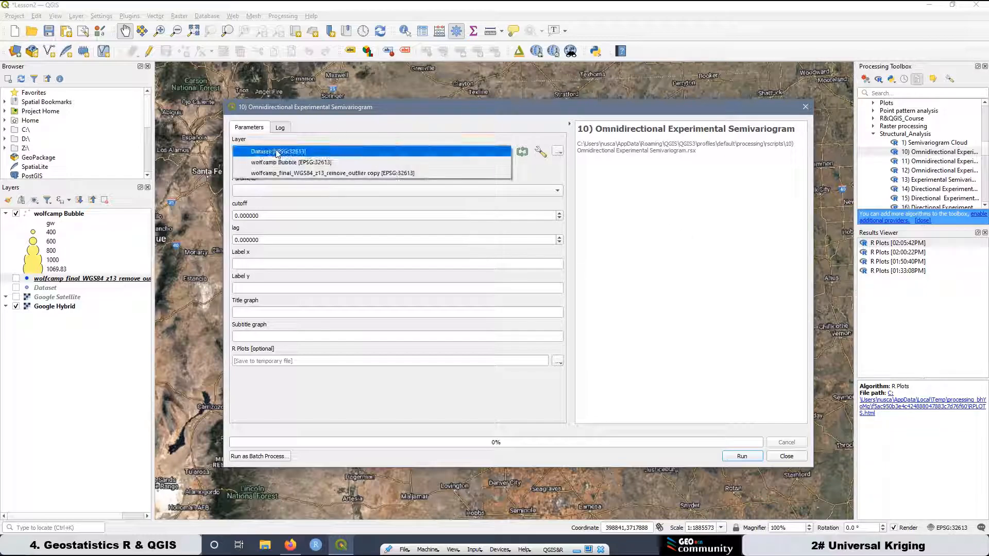
left_click(359, 174)
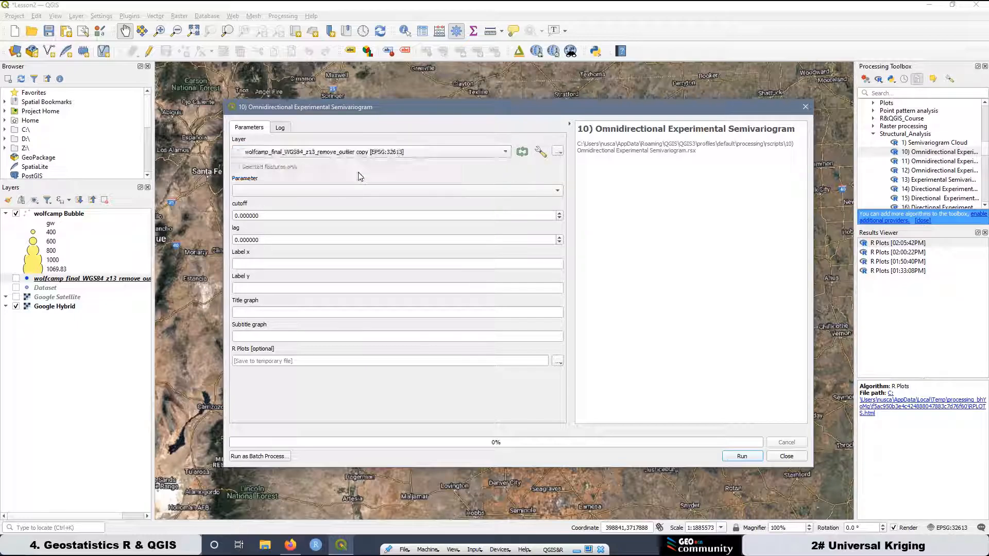
left_click(253, 191)
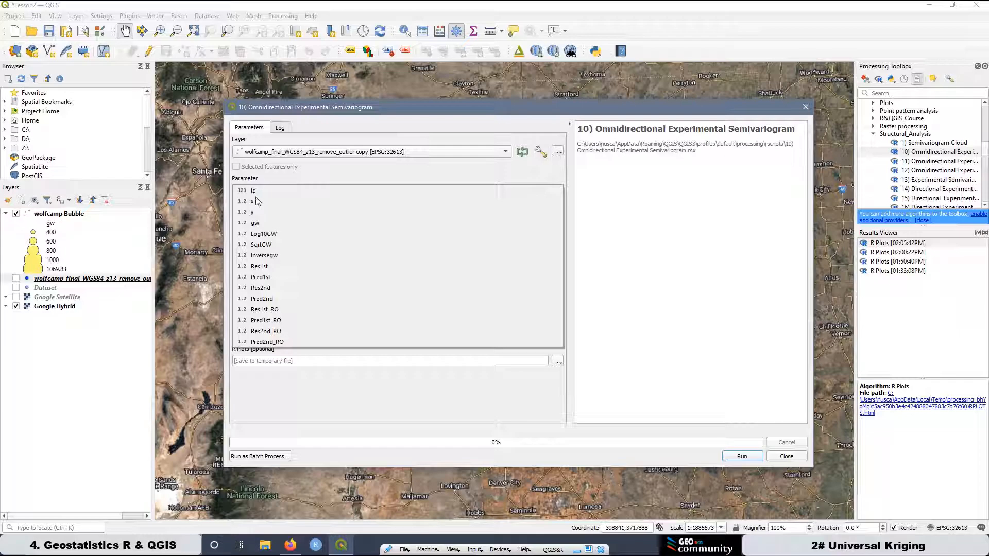
left_click(269, 225)
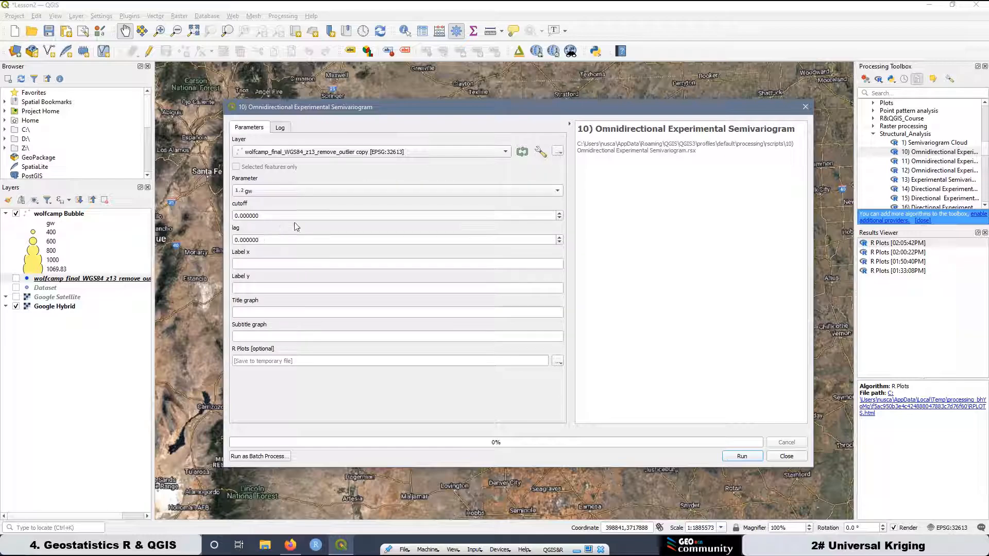
- Set the experimental semivariogram's cutoff to 450000 and its lag to 45000
left_click_drag(282, 217, 235, 216)
type("450")
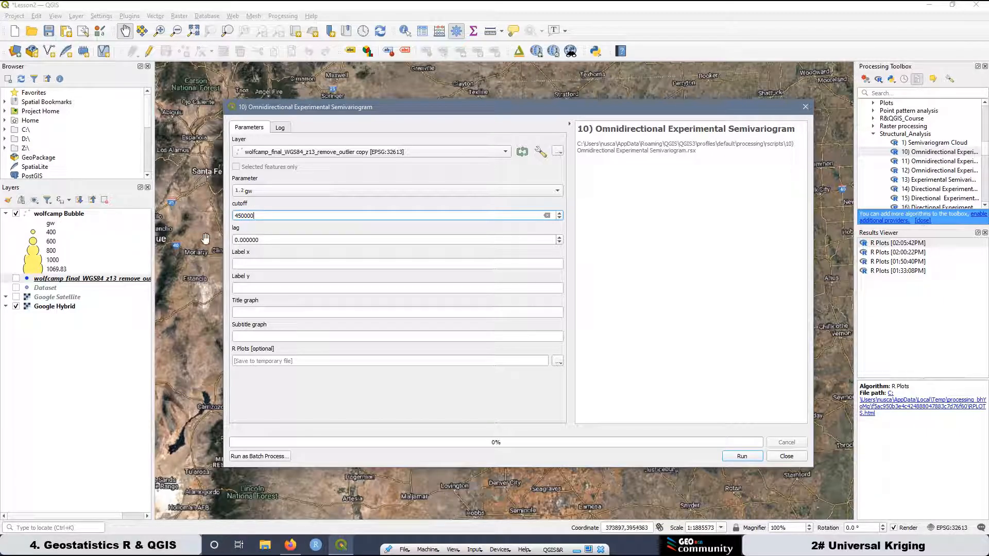
key("Tab")
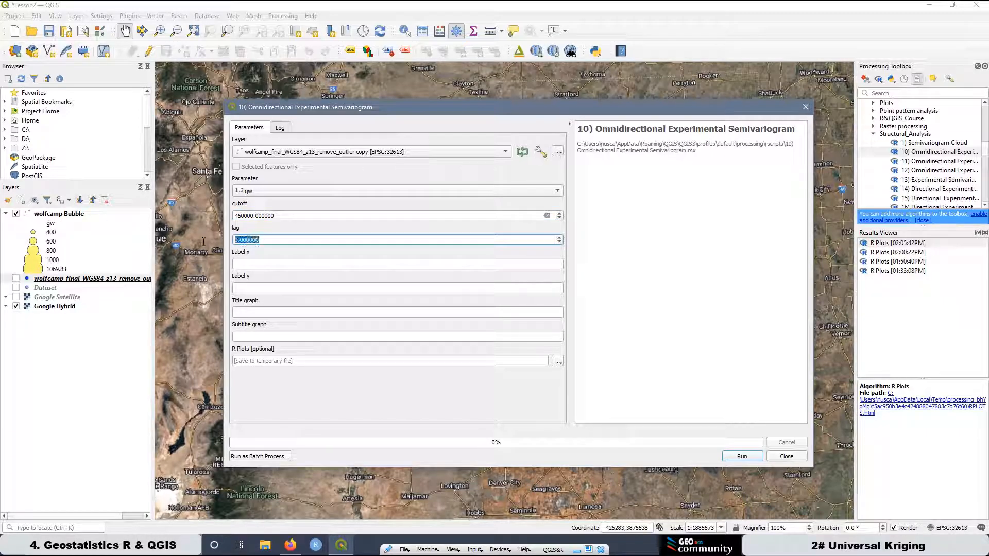
type("4500")
- Label the axes "Lag Distance [m]" and "Semivariance Groundwater Elevation [m]", title the graph "Omnidirectional Experimental Semivariogram" and subtitle it "Raw Data"
left_click(247, 262)
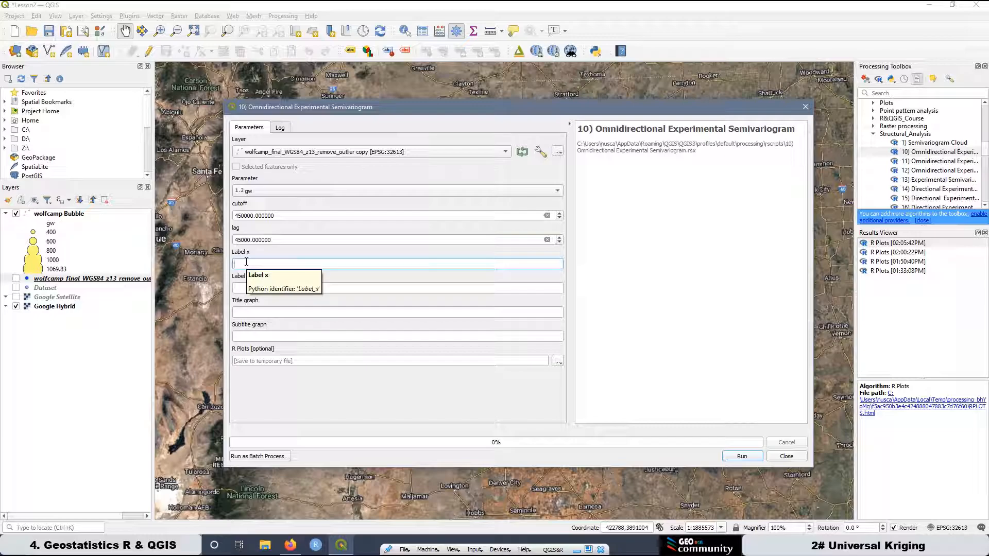
type("Lag Distance")
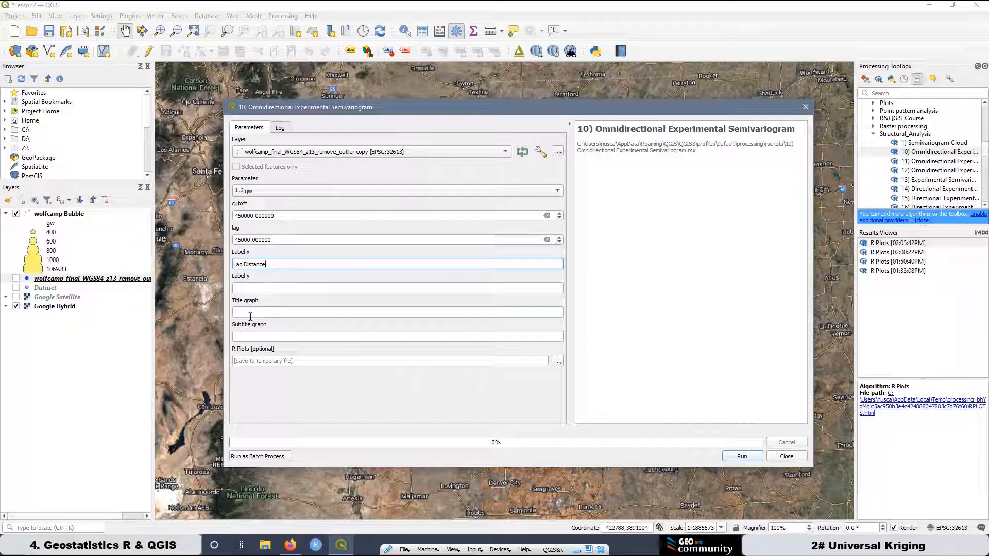
left_click(282, 288)
type("Semivariance Groundwater Elevation [m]")
left_click(277, 264)
type("[m]")
left_click(407, 313)
type("Omnidirectional Experimental Semivariogram")
left_click(250, 337)
type("Raw Data")
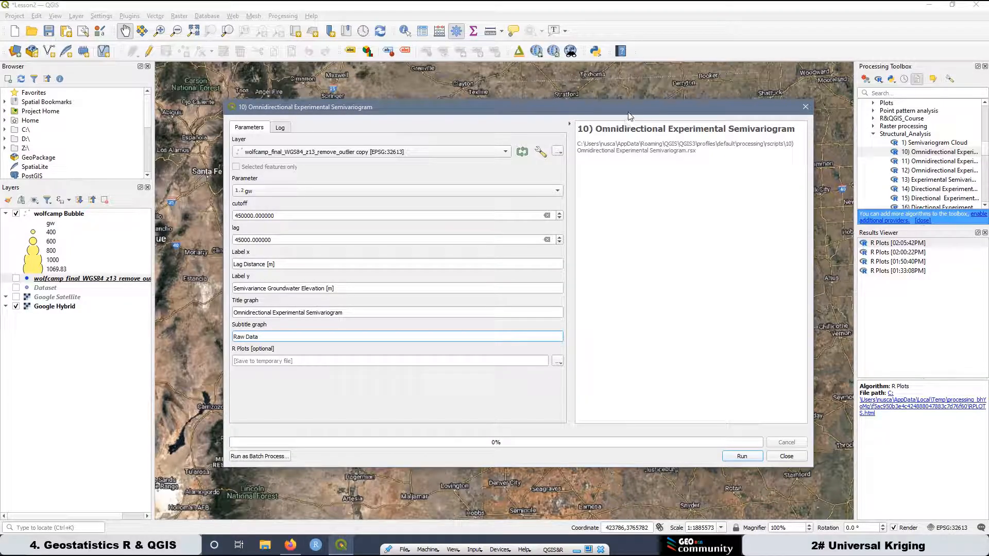
- Open the Omnidirectional Experimental Semivariogram tool's R script for inspection, then close the script editor
right_click(926, 153)
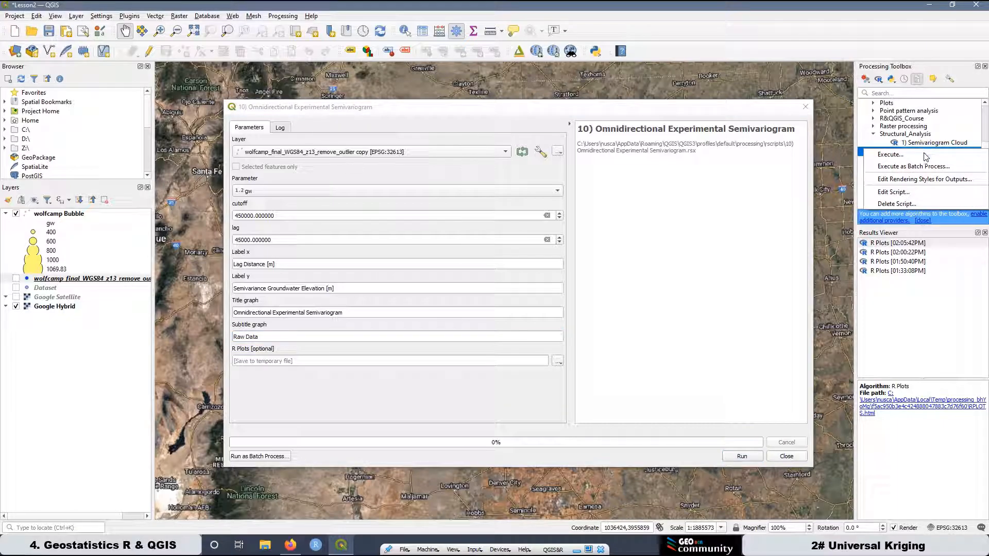
left_click(907, 192)
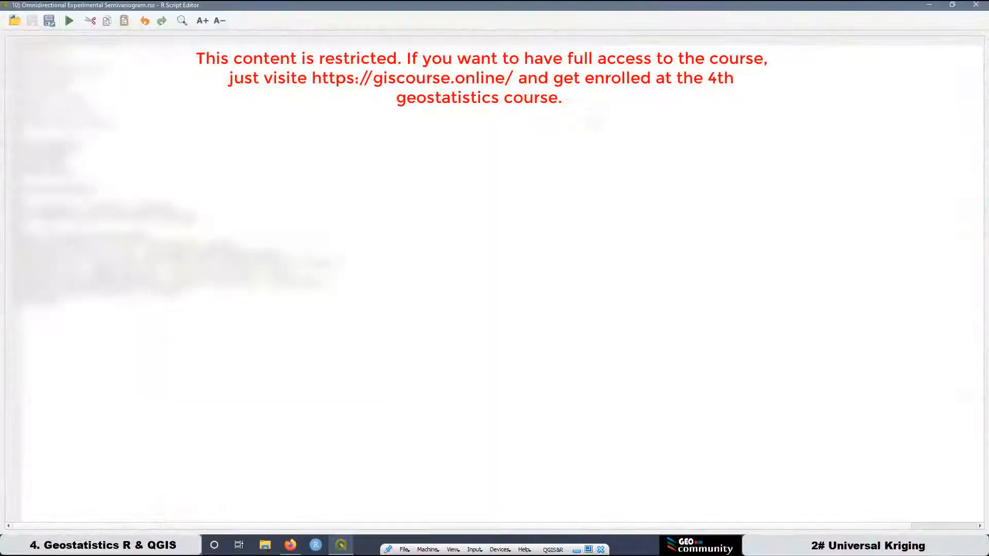
left_click(120, 208)
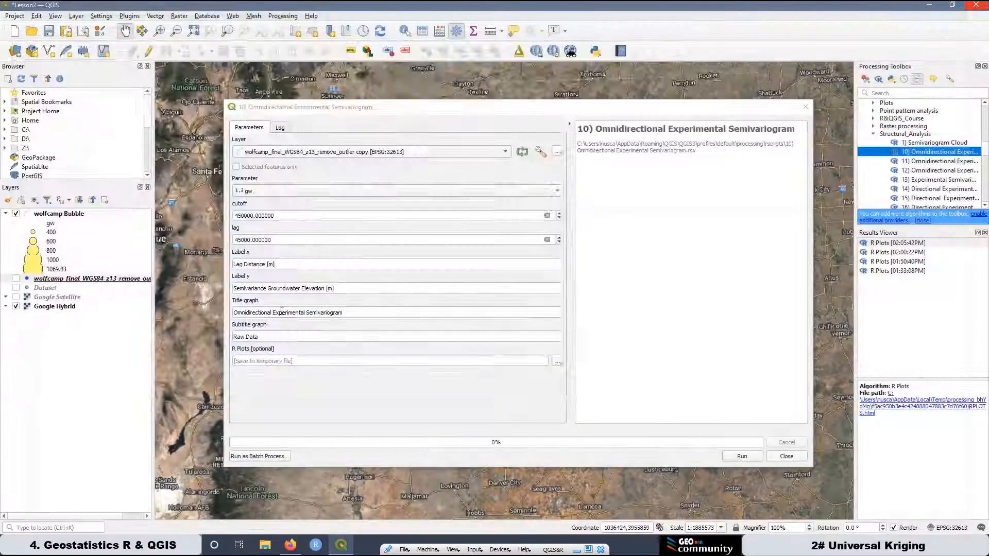
left_click(976, 6)
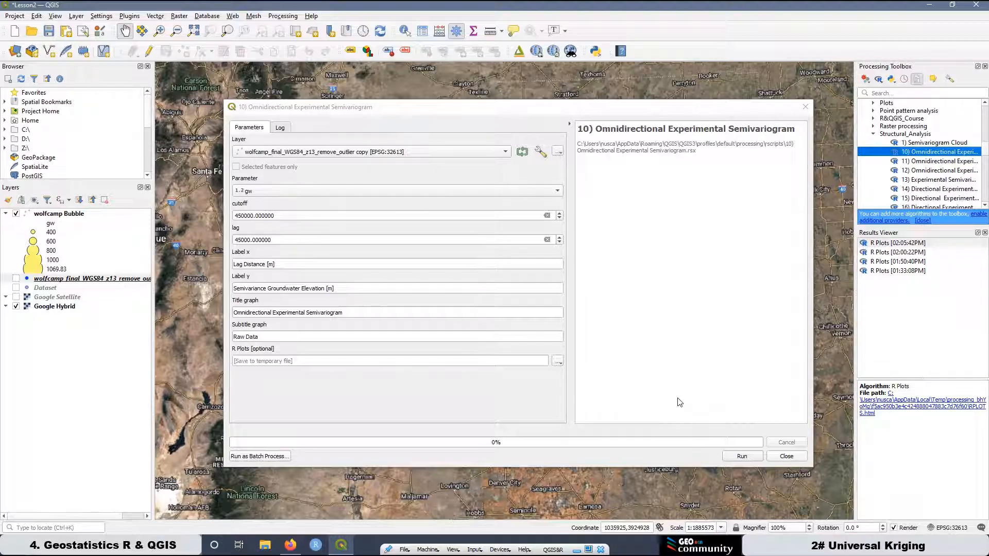
- Run the Omnidirectional Experimental Semivariogram tool and open its new R Plots result in Firefox, enlarged to 170%
left_click(753, 458)
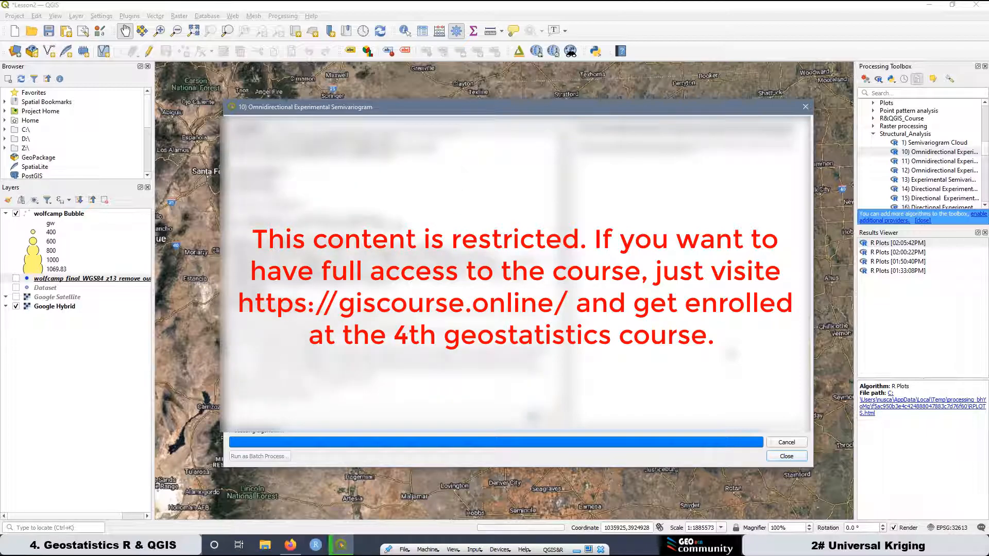
double_click(904, 247)
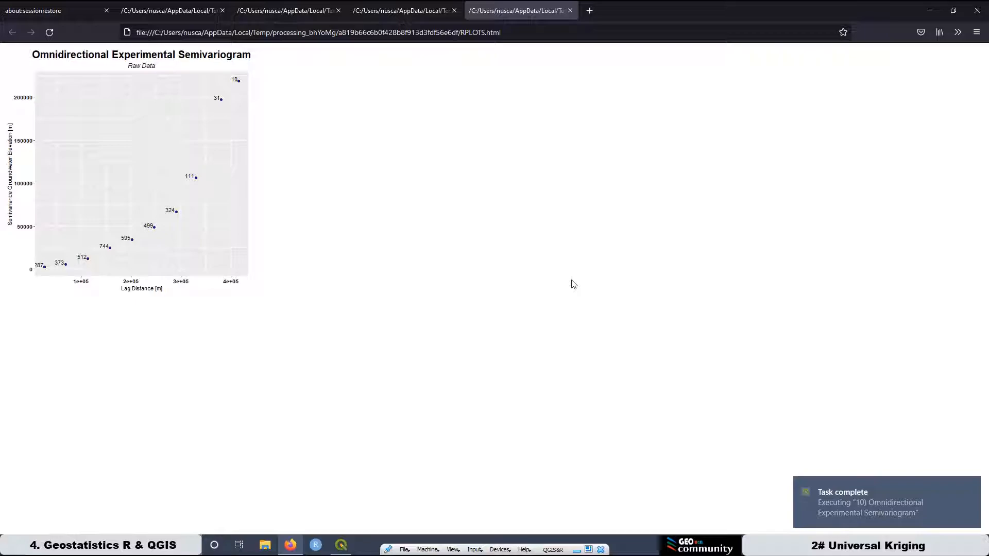
key("ctrl+plus")
key("ctrl+plus")
key("ctrl+plus")
key("ctrl+plus")
key("ctrl+plus")
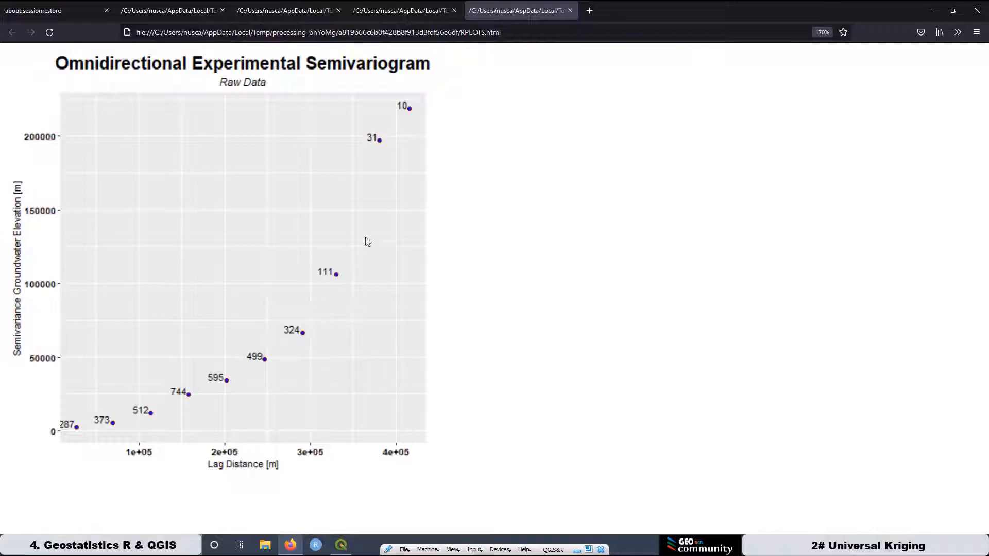
- Compare the raw data semivariogram cloud with the raw data omnidirectional experimental semivariogram
left_click(167, 11)
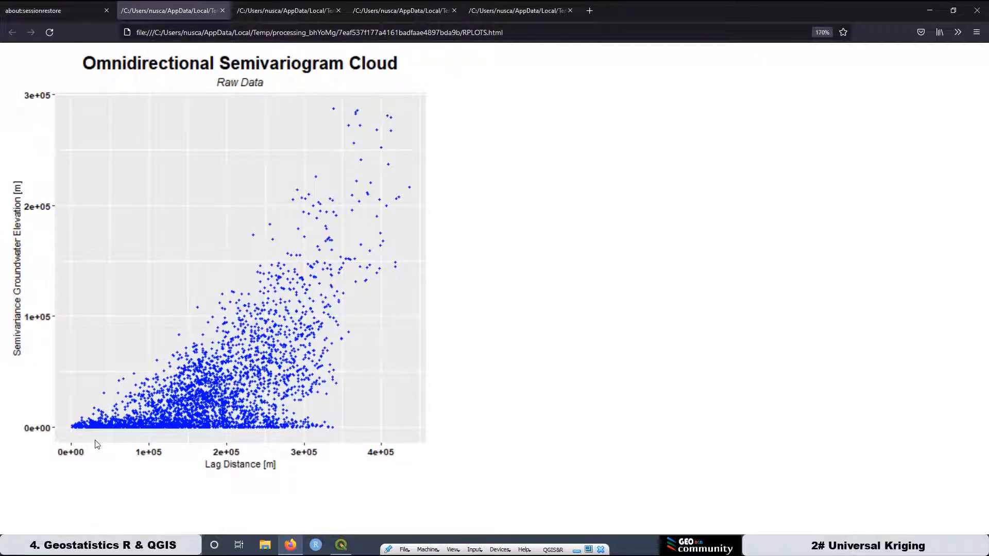
left_click(520, 11)
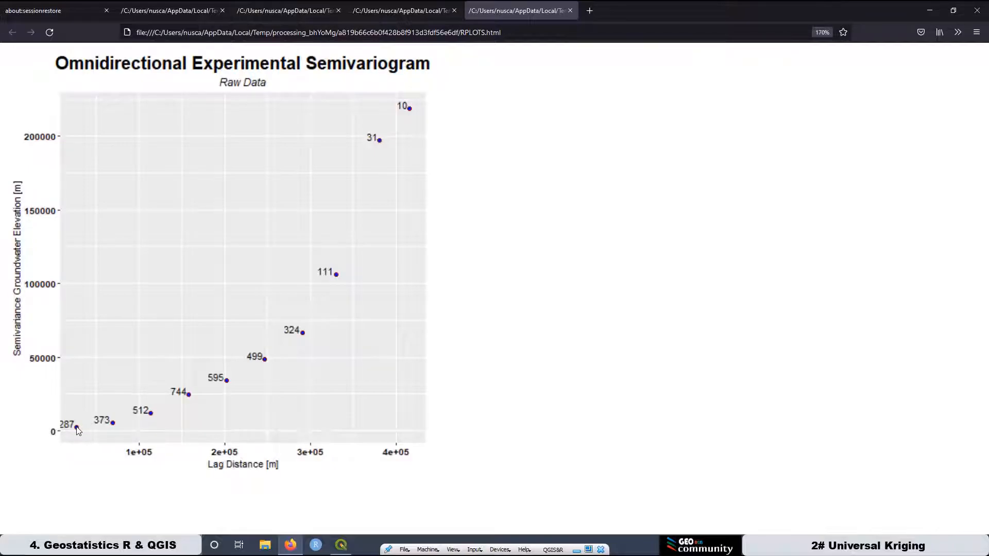
left_click(159, 9)
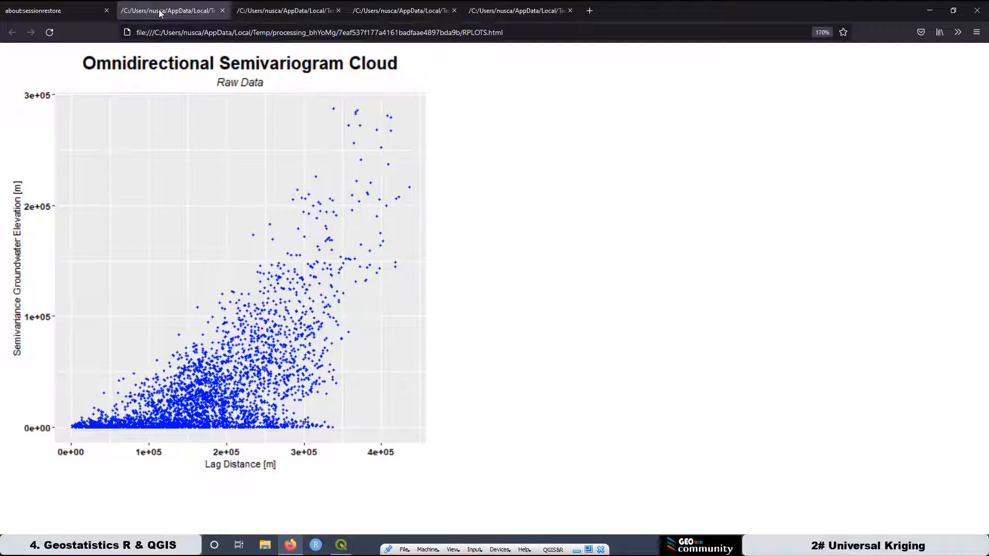
left_click(499, 10)
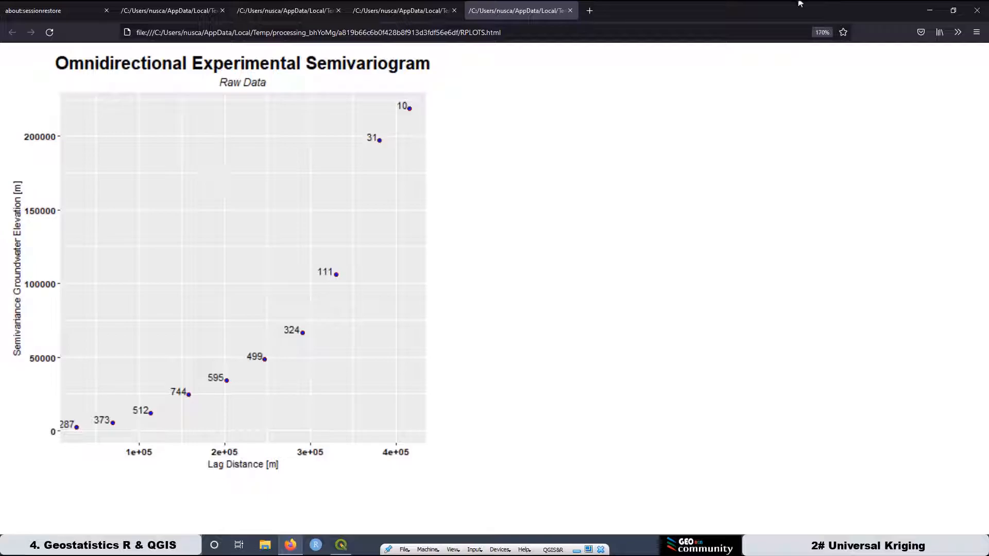
- Return to QGIS, open the 12) Omnidirectional Experimental Semivariogram 1st Order Trend Surface Variance tool, and briefly check the 13) 2nd Order Trend Surface tool
left_click(928, 14)
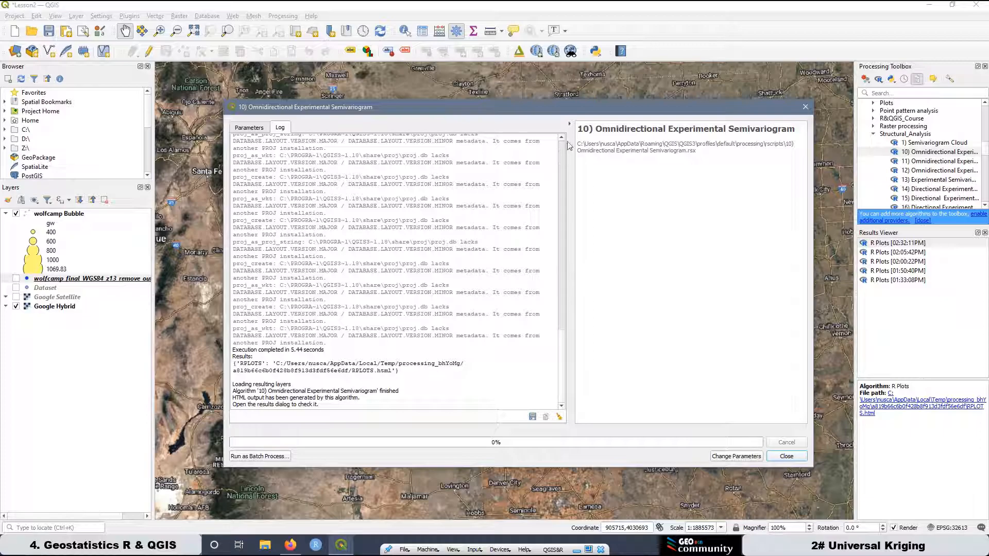
double_click(928, 171)
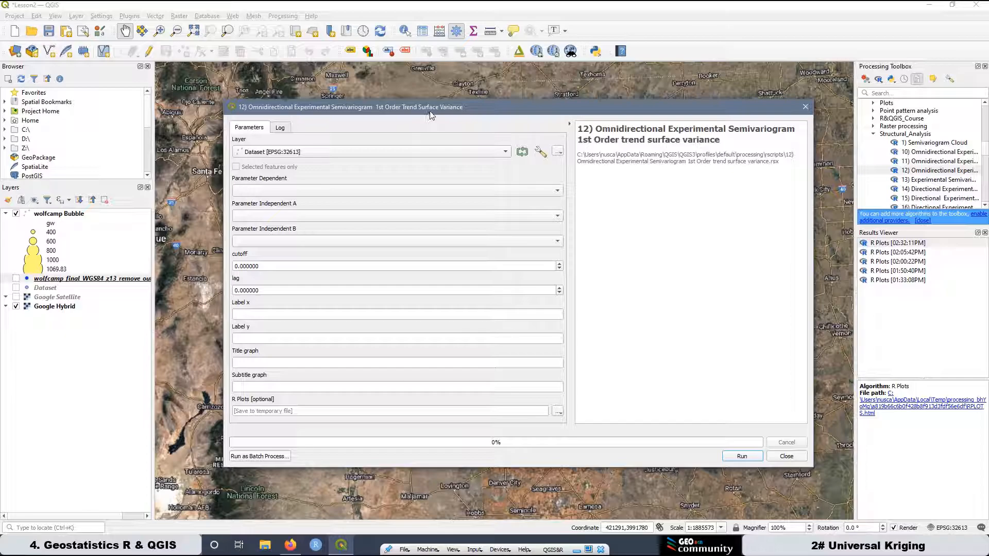
double_click(940, 180)
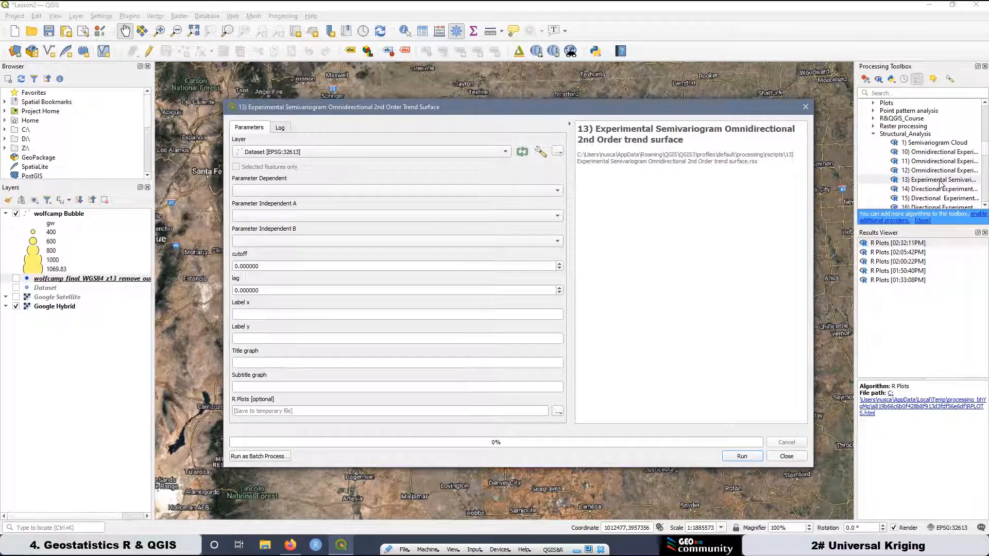
left_click(805, 109)
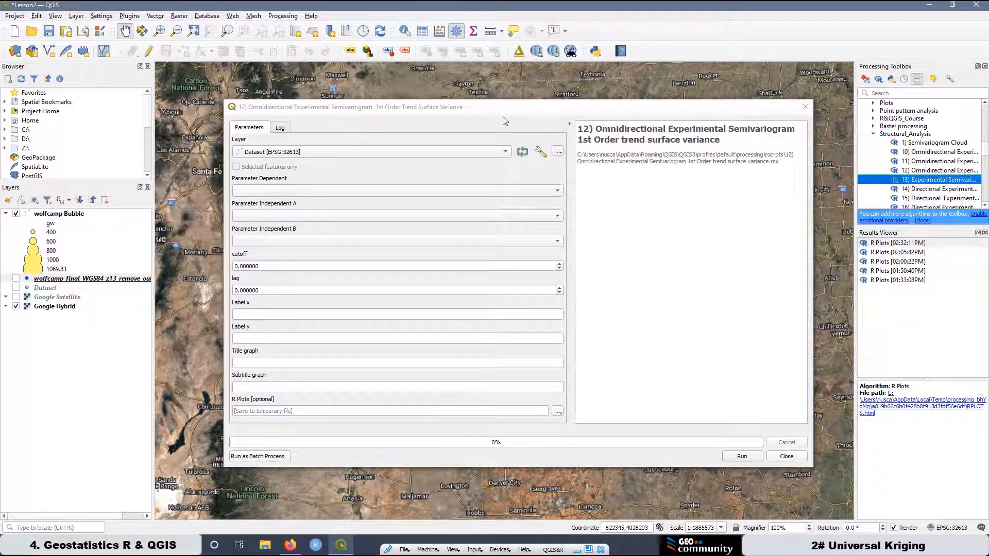
- For the 1st order tool, choose layer wolfcamp_final_WGS84_z13_remove_outlier copy, gw as dependent parameter, x as independent A and y as independent B
left_click(451, 112)
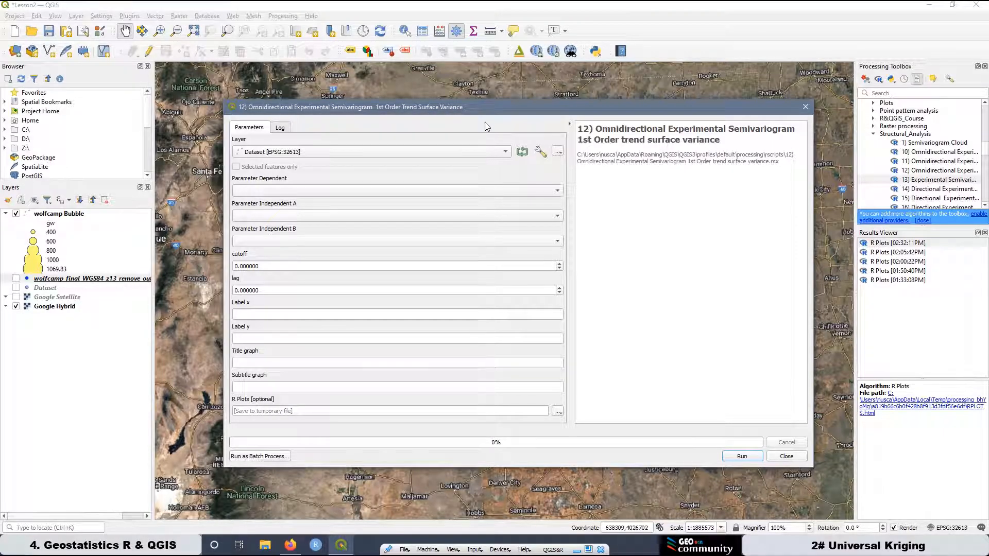
left_click(268, 152)
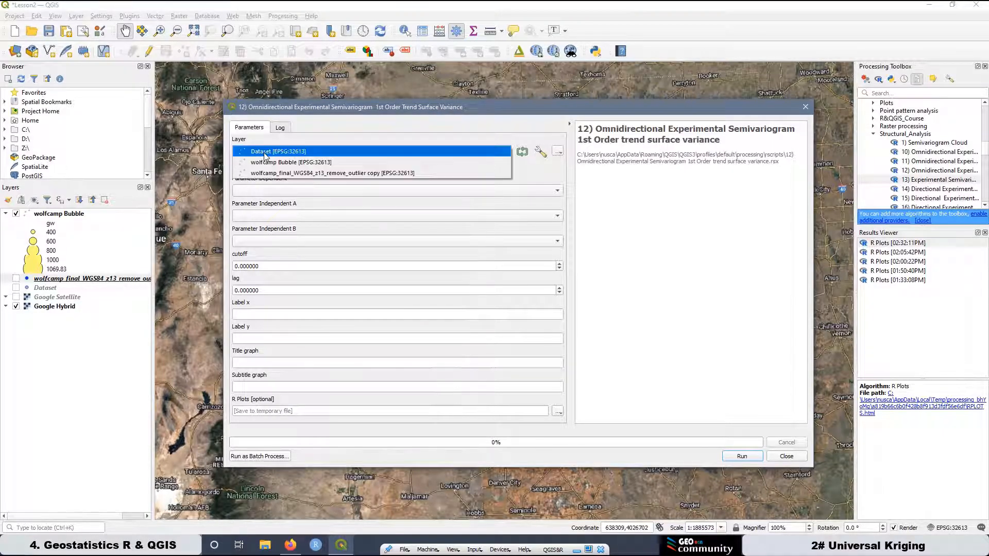
left_click(297, 174)
left_click(247, 190)
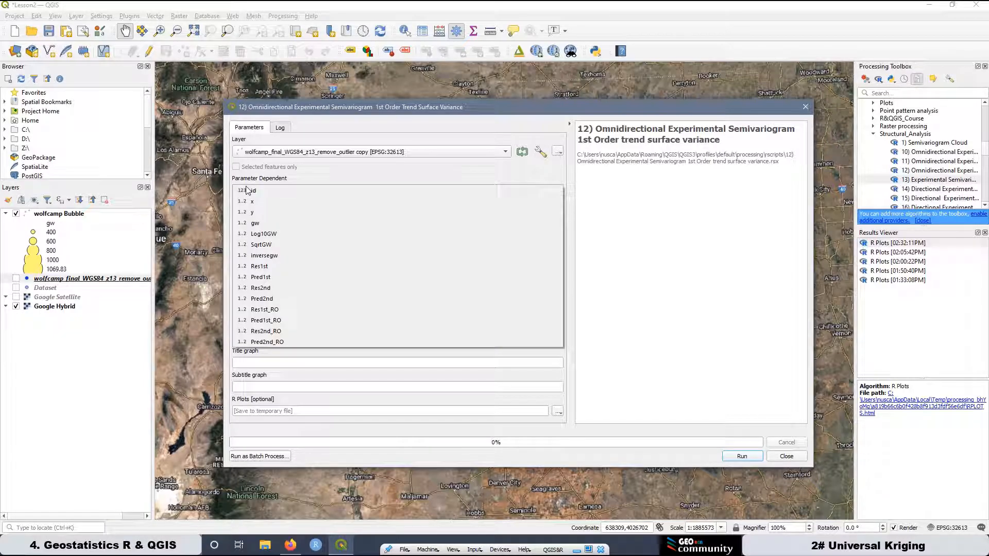
left_click(267, 225)
left_click(251, 217)
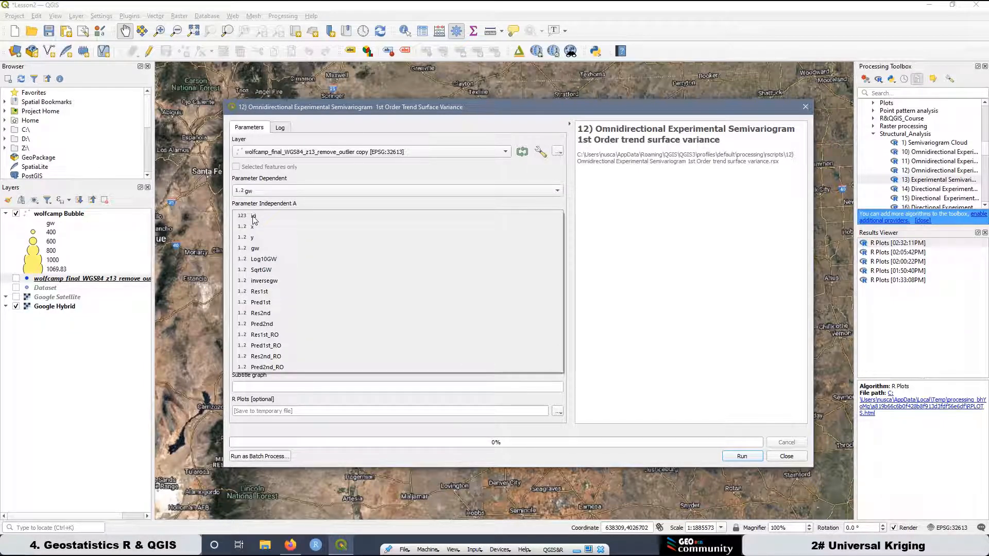
left_click(258, 228)
left_click(266, 241)
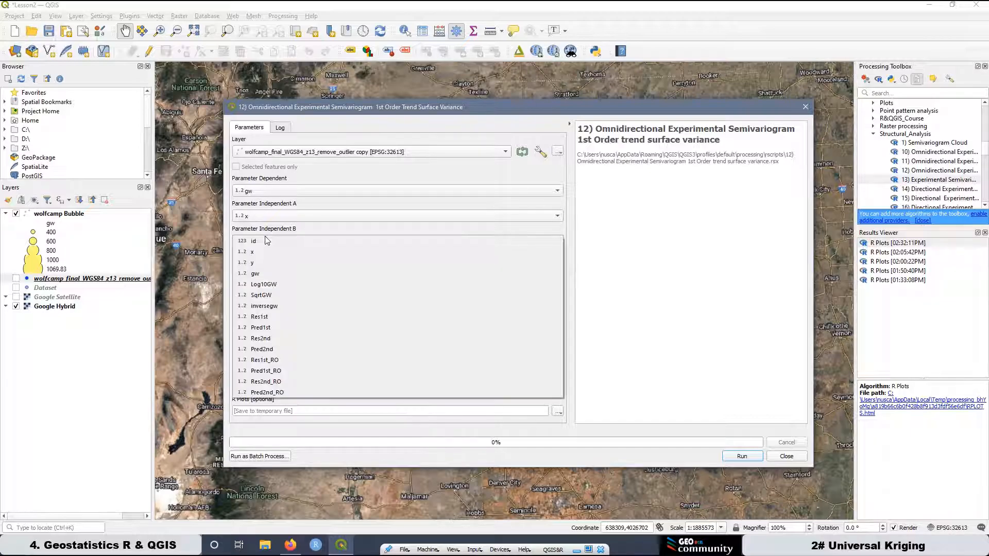
left_click(259, 265)
- Copy cutoff 450000, lag 45000, axis labels and title from the 10) Omnidirectional Experimental Semivariogram dialog, and enter the subtitle "Residuals 1st Order Trend Surface"
left_click_drag(341, 107, 495, 110)
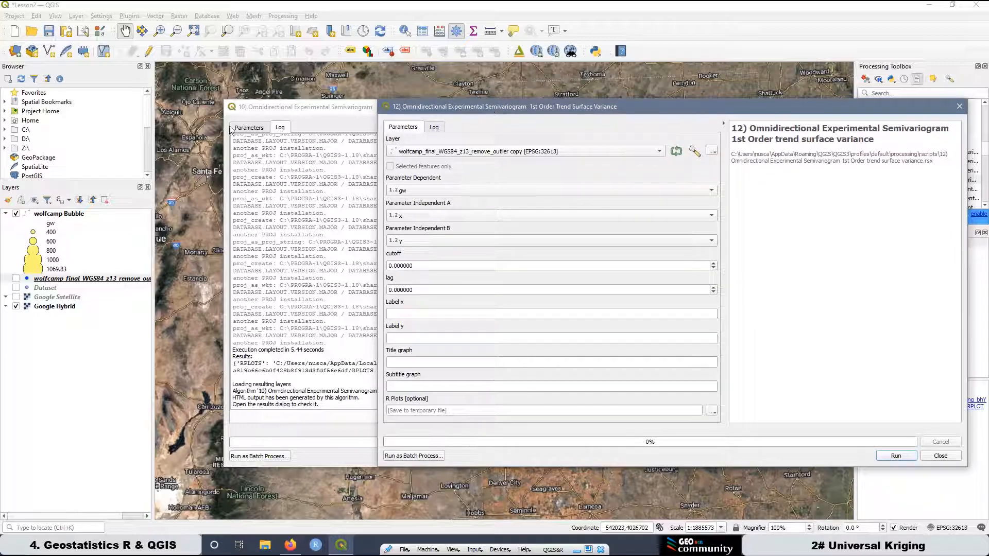
left_click(246, 128)
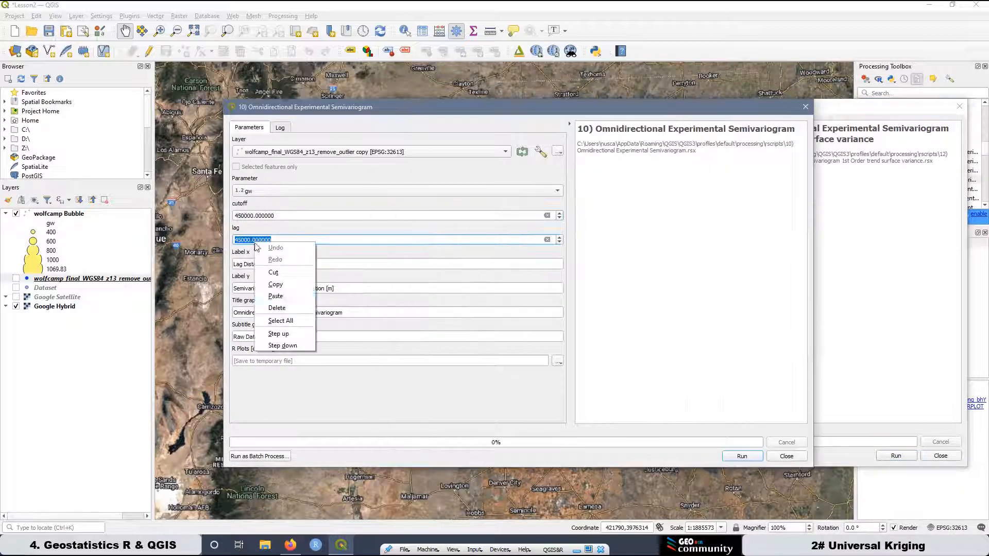
right_click(415, 313)
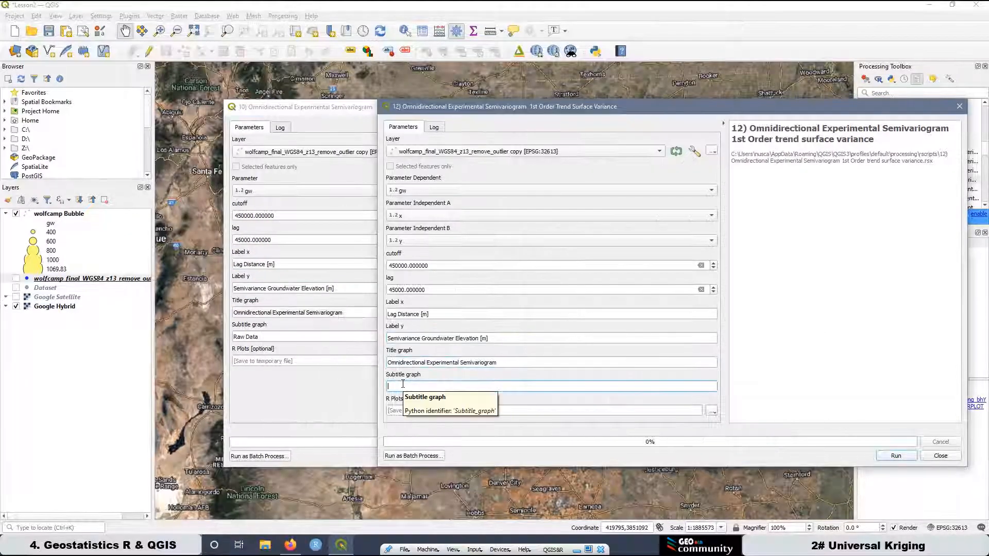
type("Residuals 1st Order Trend Surface")
left_click_drag(483, 111, 329, 111)
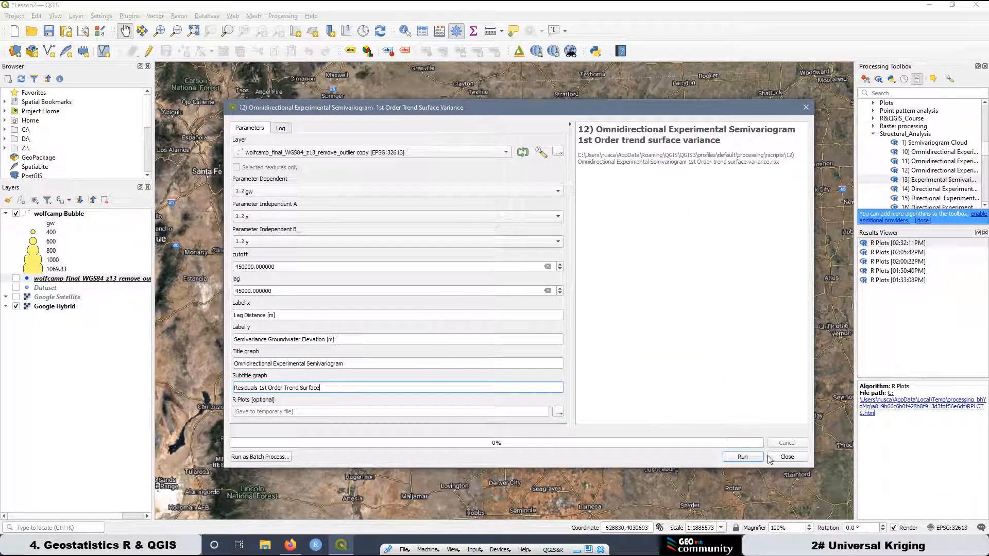
- Run the 1st Order Trend Surface Variance tool and open its new R Plots result in Firefox, enlarged to 170%
left_click(741, 457)
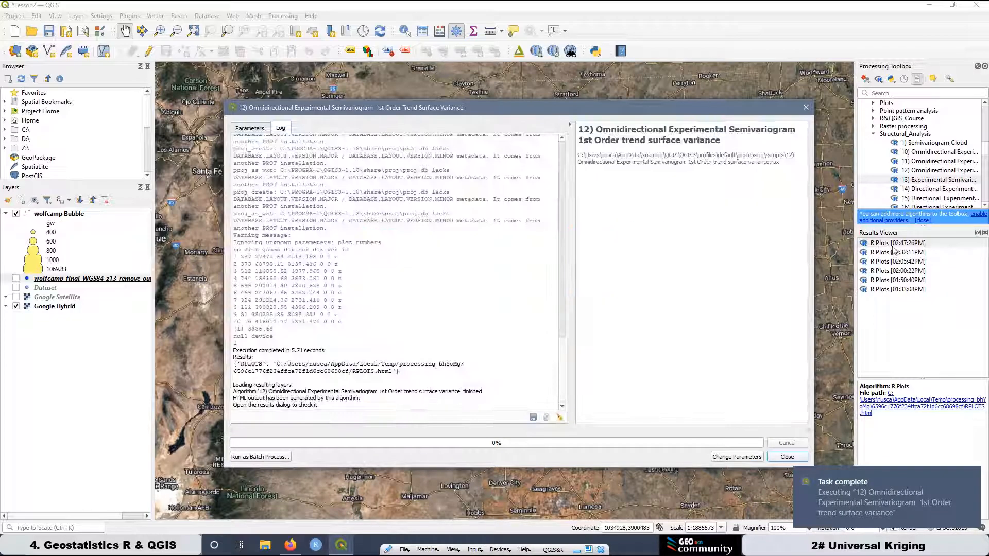
double_click(896, 243)
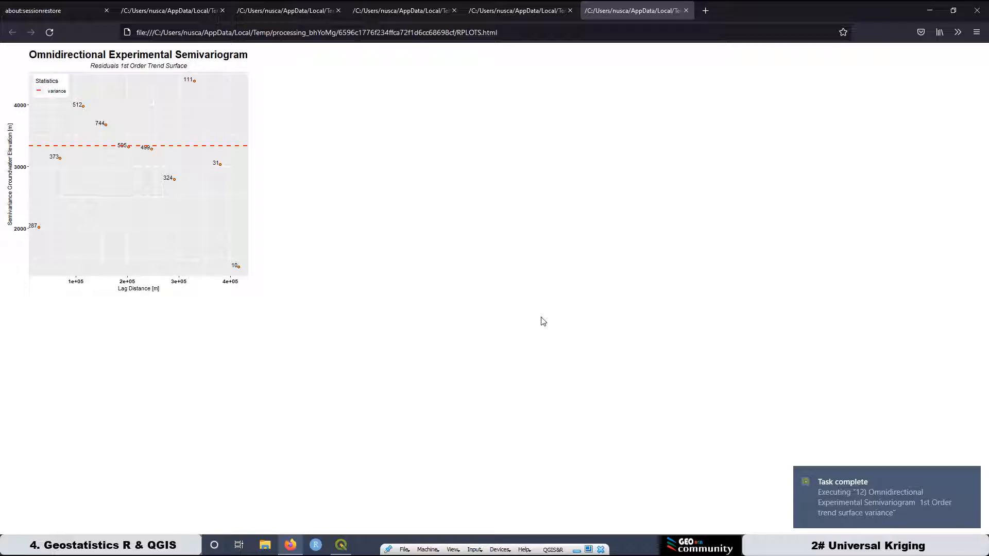
scroll(542, 321, "up", 5)
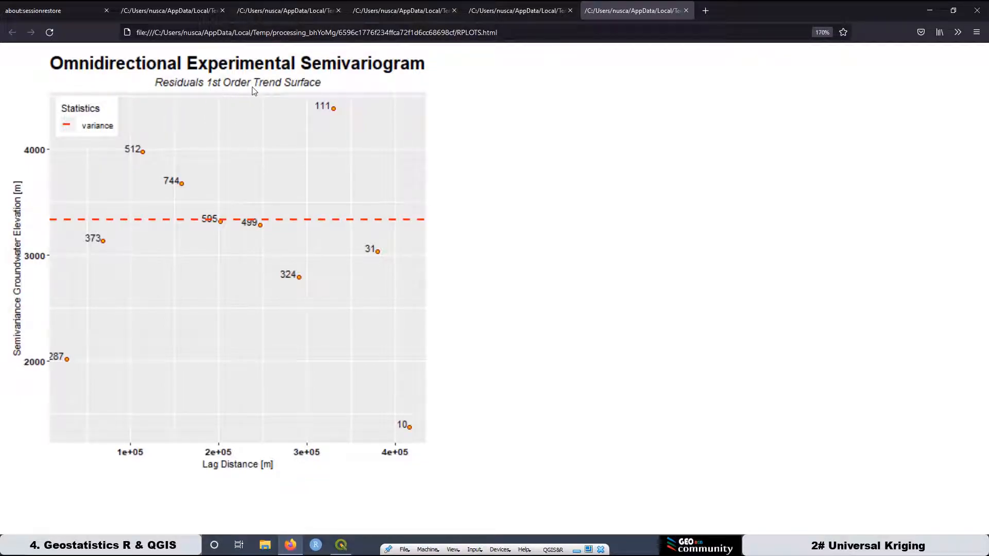
- Return to QGIS, open the R script of the 13) 2nd Order Trend Surface tool for viewing, and close the script editor
left_click(341, 545)
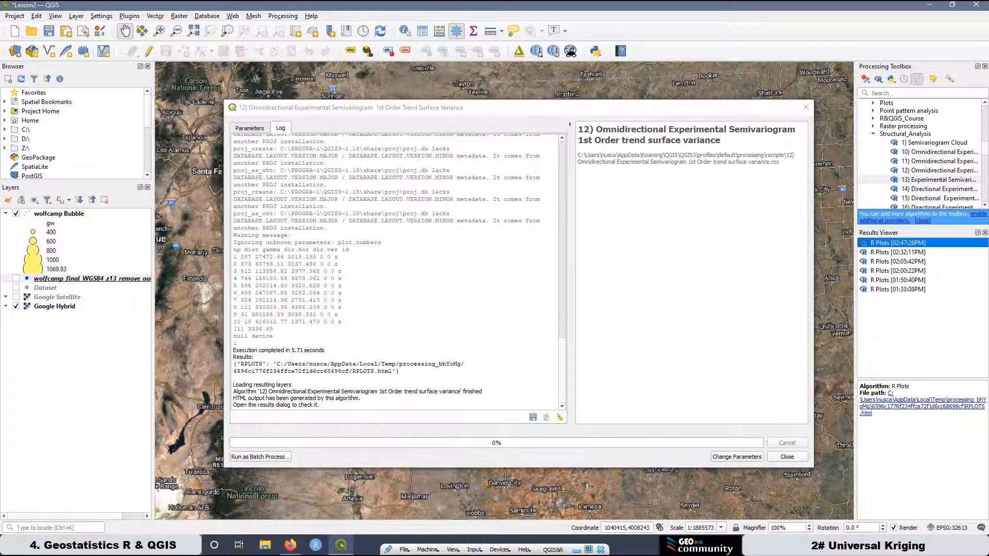
left_click(932, 180)
right_click(931, 181)
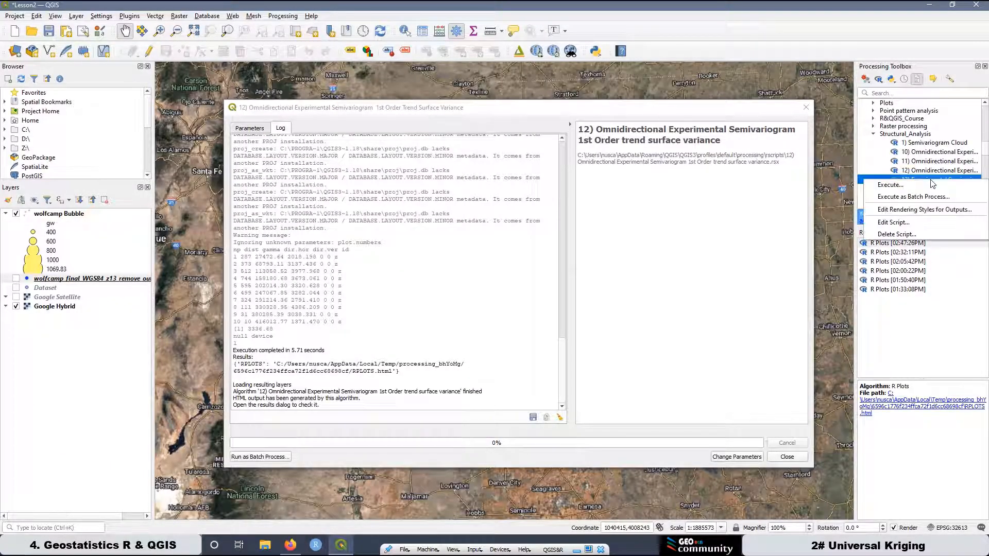
left_click(894, 222)
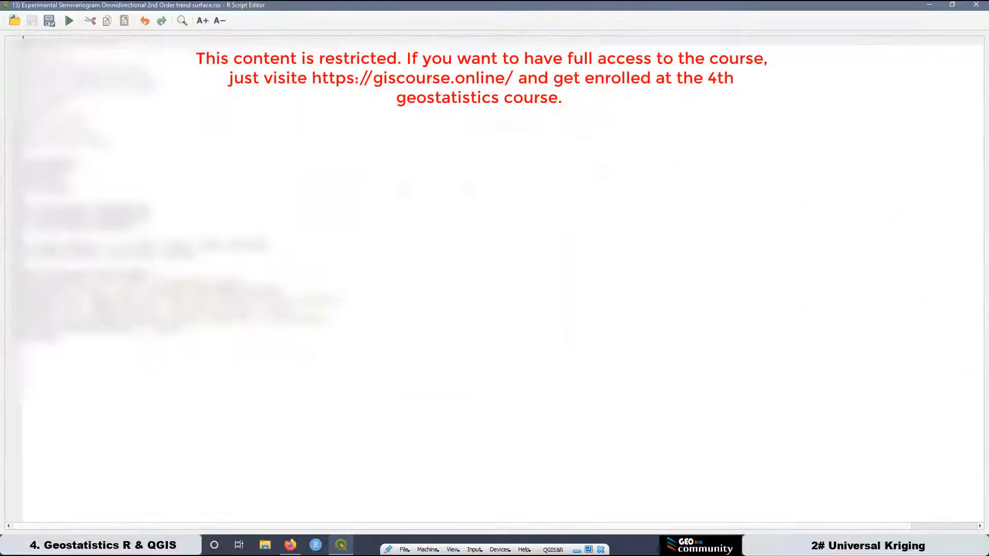
left_click(975, 6)
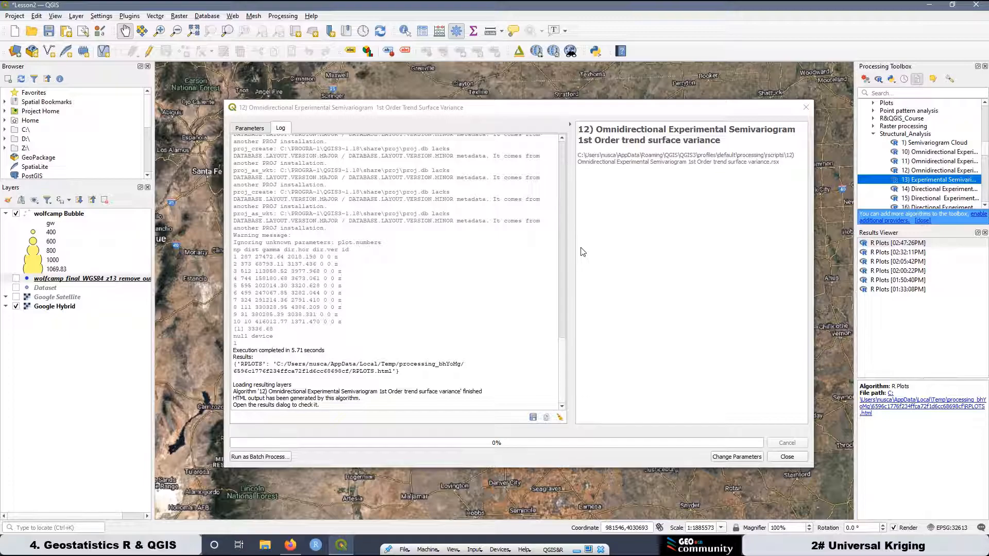
- Inspect the 12) 1st Order Trend Surface Variance R script, close it, review the 1st order residuals plot in Firefox, and return to QGIS
left_click(947, 172)
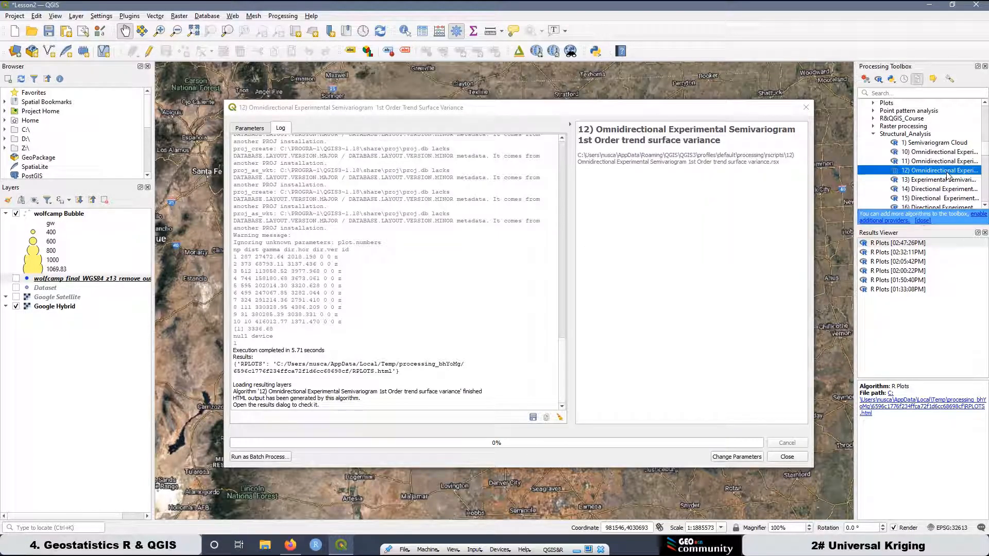
right_click(947, 175)
left_click(906, 216)
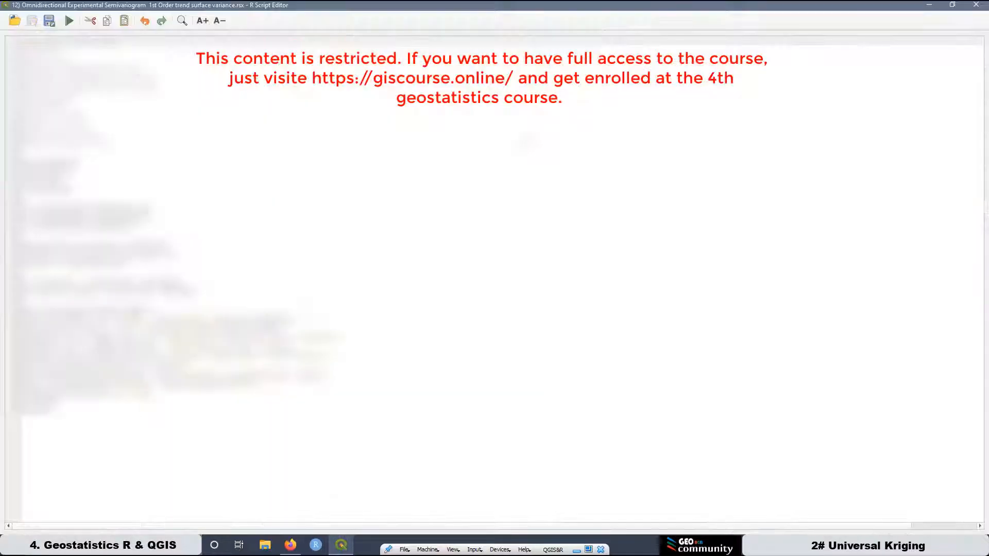
left_click(121, 245)
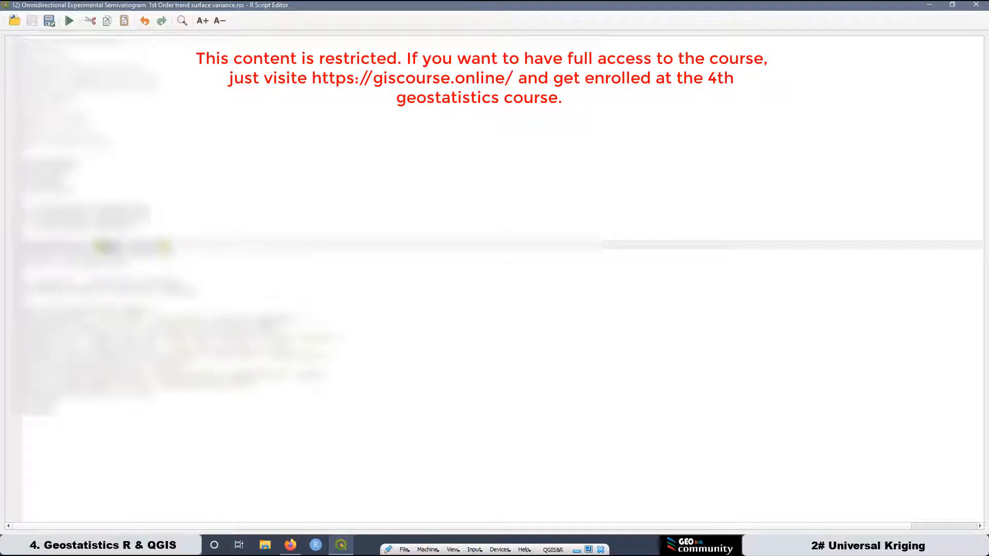
left_click(976, 5)
left_click(292, 551)
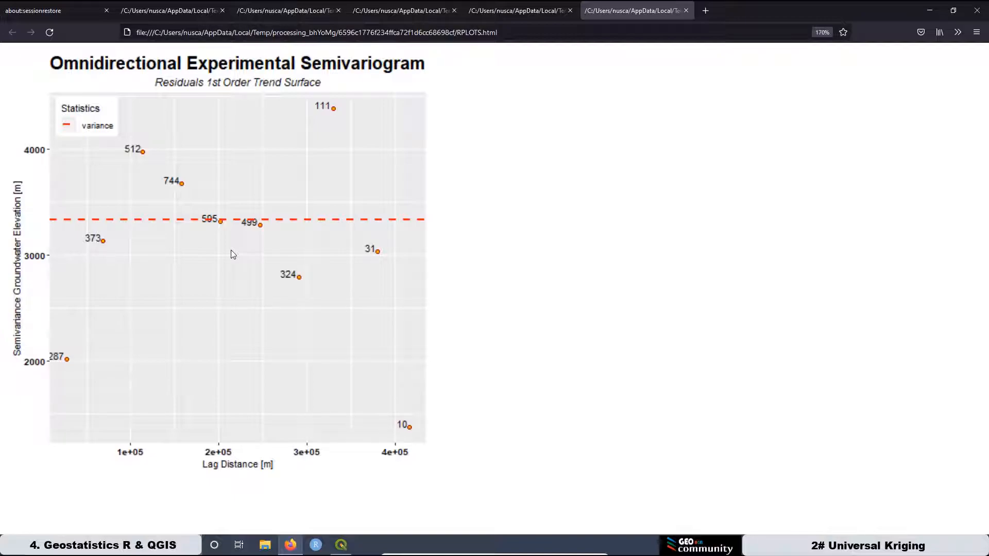
left_click(929, 12)
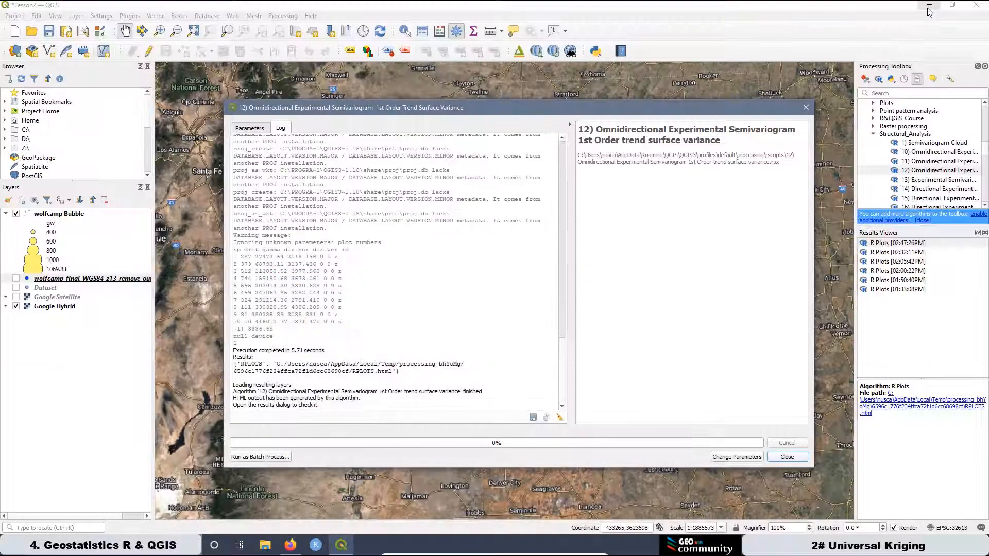
- Open the 13) 2nd Order Trend Surface tool and choose layer wolfcamp_final_WGS84_z13_remove_outlier copy with gw as the dependent parameter
double_click(932, 180)
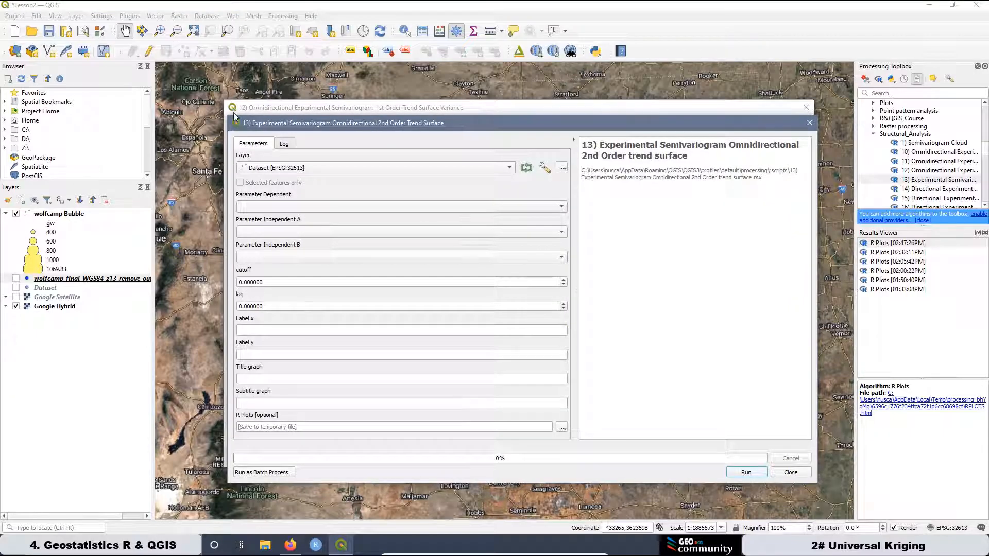
left_click_drag(342, 126, 340, 110)
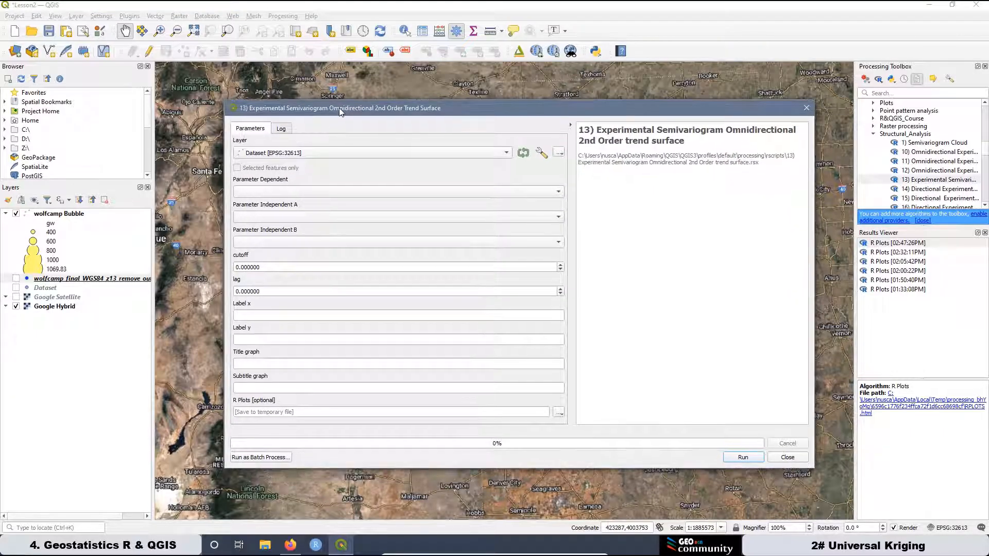
left_click(299, 153)
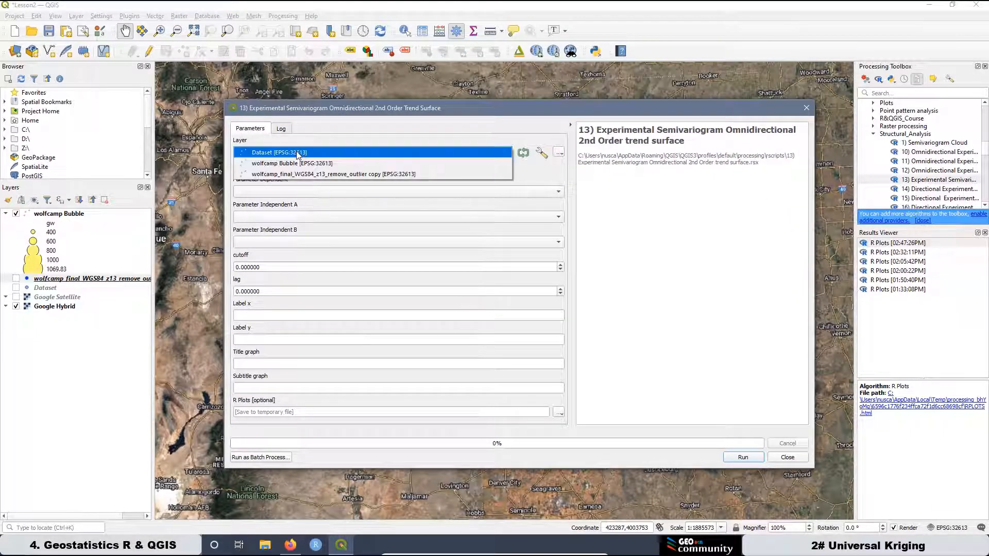
left_click(318, 175)
left_click(272, 191)
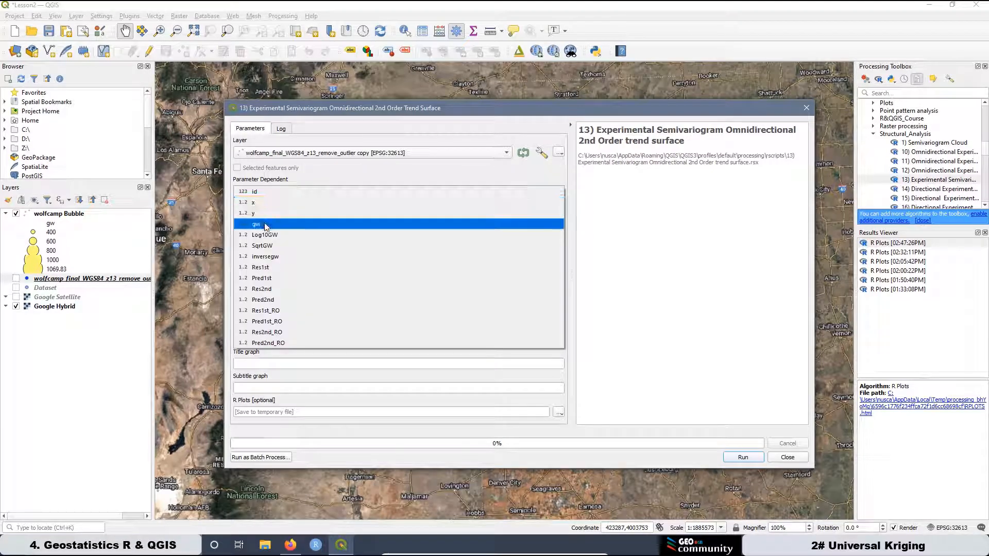
left_click(264, 224)
- Set independents x and y, cutoff 450000, lag 45000, the same axis labels and title as before, and the subtitle "Residuals 2nd Order Trend Surface"
left_click(264, 217)
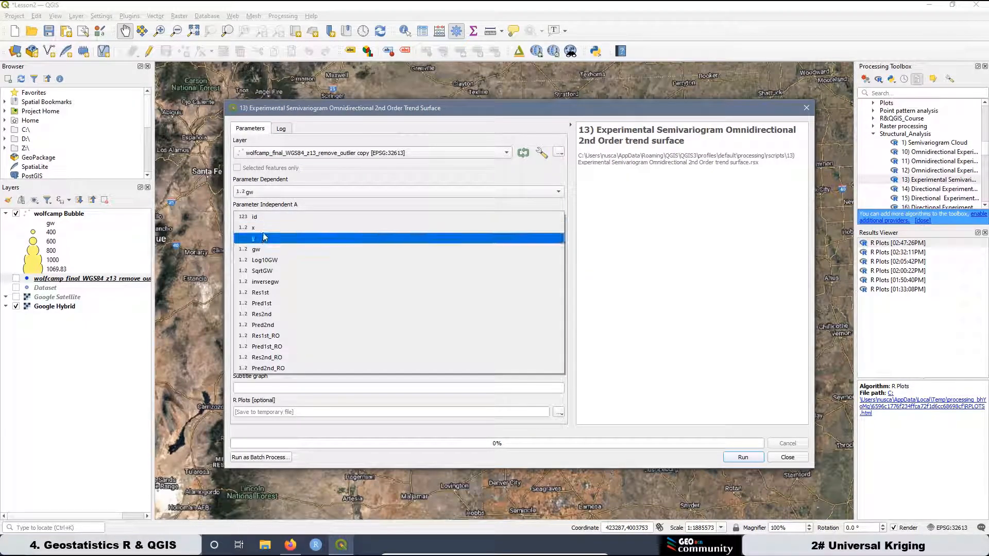
left_click(255, 227)
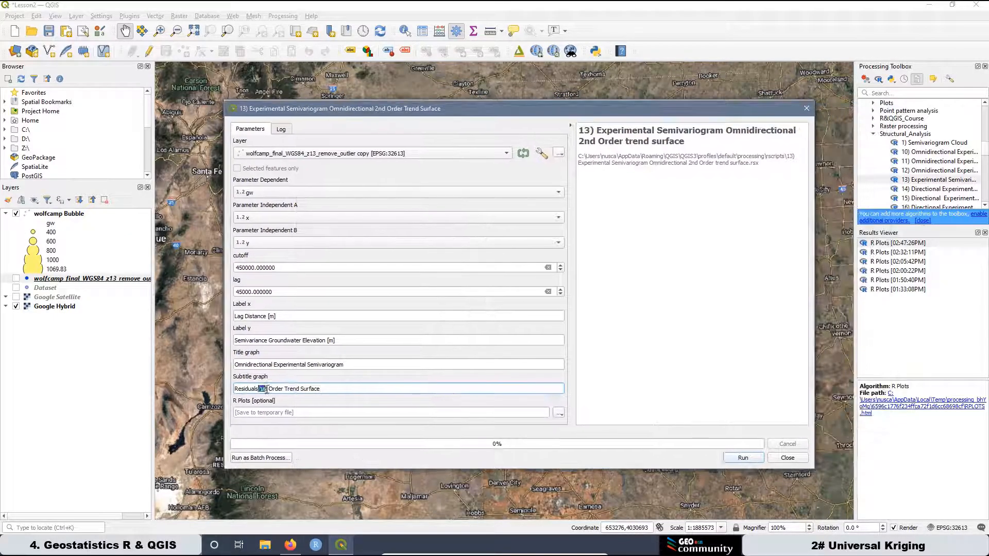
type("2nd Order Trend Surface")
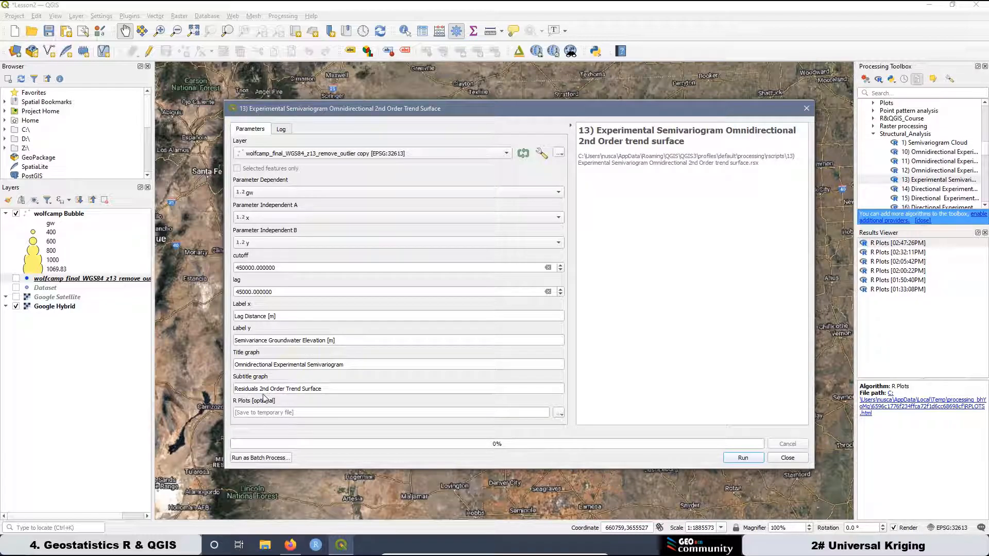
- Examine the trend line of code in the 13) 2nd Order Trend Surface R script, then close the script editor
right_click(928, 180)
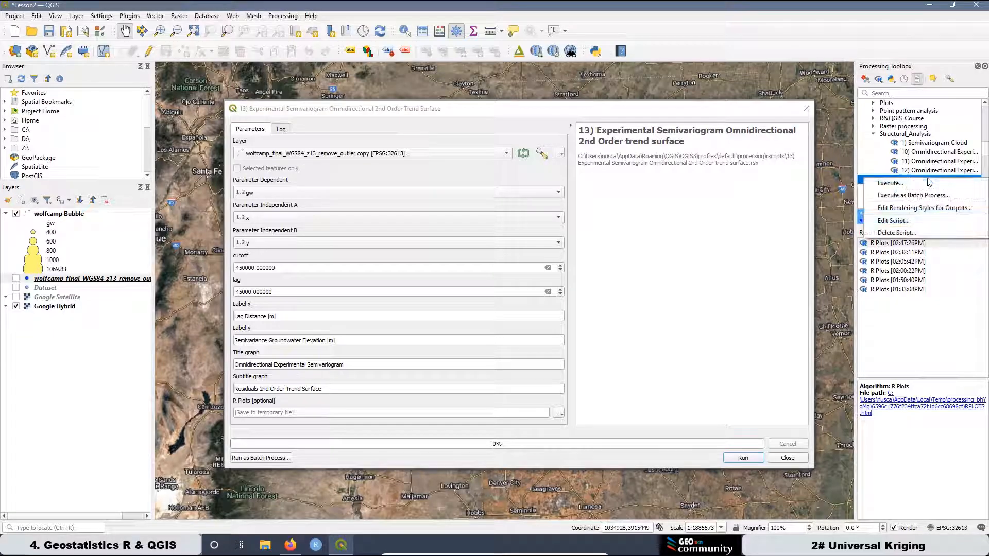
left_click(901, 222)
left_click_drag(221, 245, 114, 244)
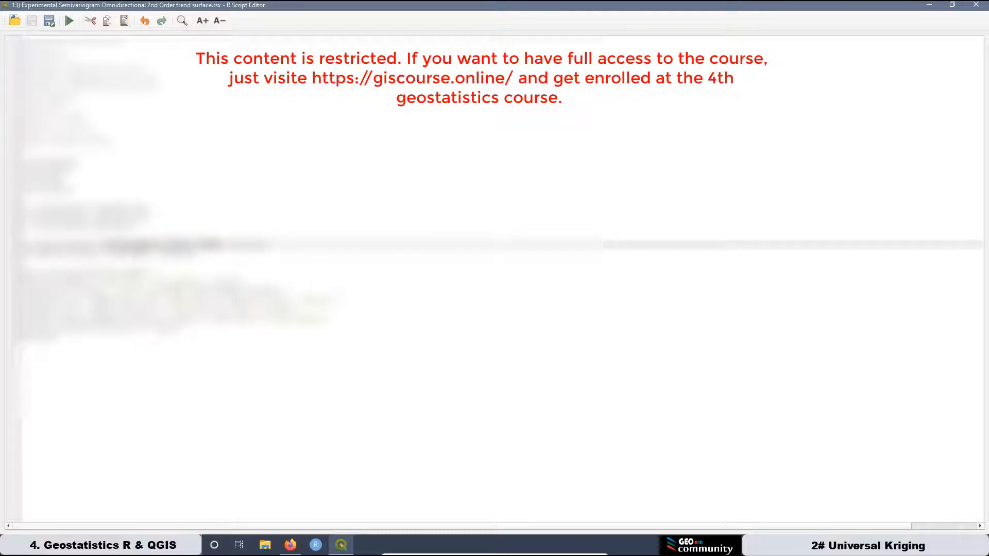
left_click(977, 6)
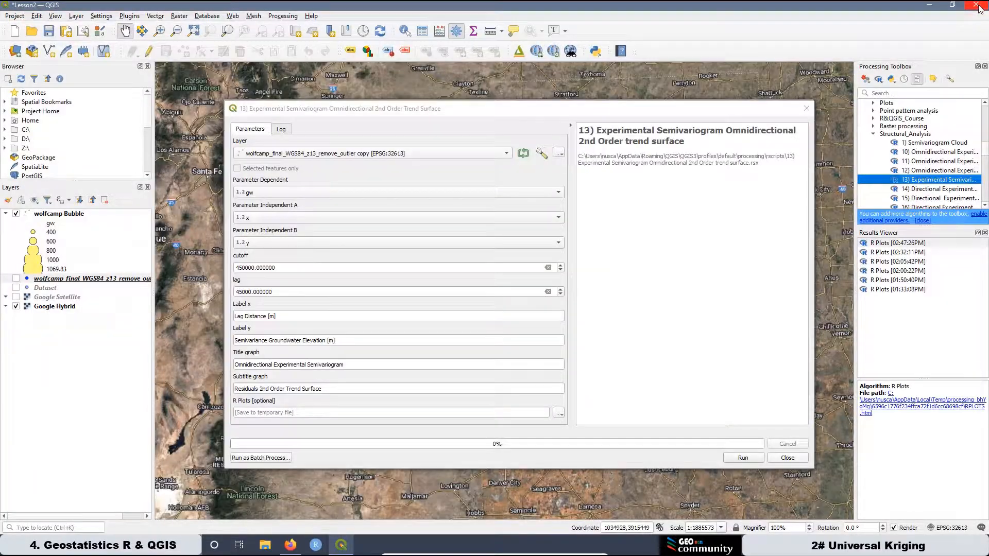
- Run the 2nd Order Trend Surface tool and open its new R Plots result in Firefox, enlarged to 170%
left_click(747, 458)
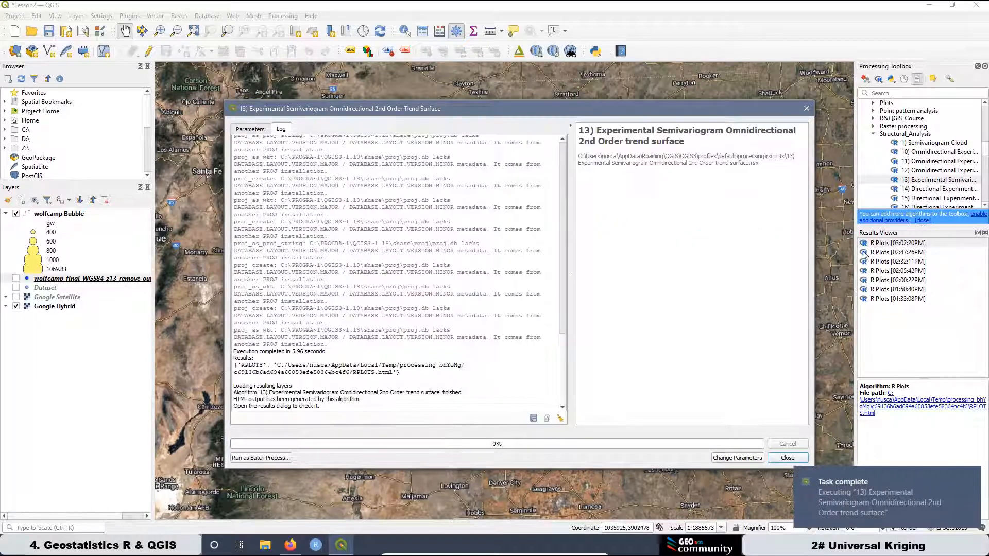
left_click(886, 245)
double_click(886, 247)
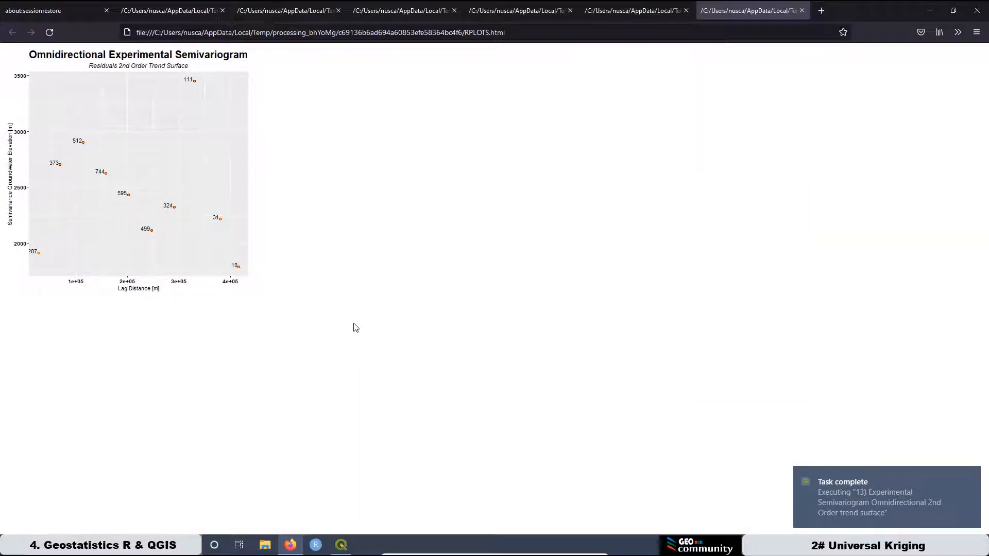
scroll(355, 327, "up", 3)
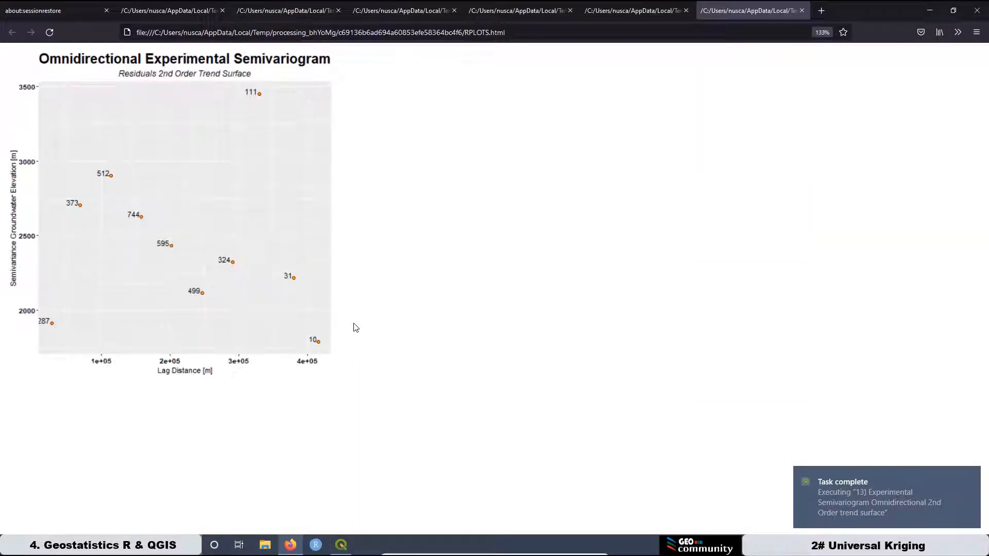
scroll(355, 328, "up", 2)
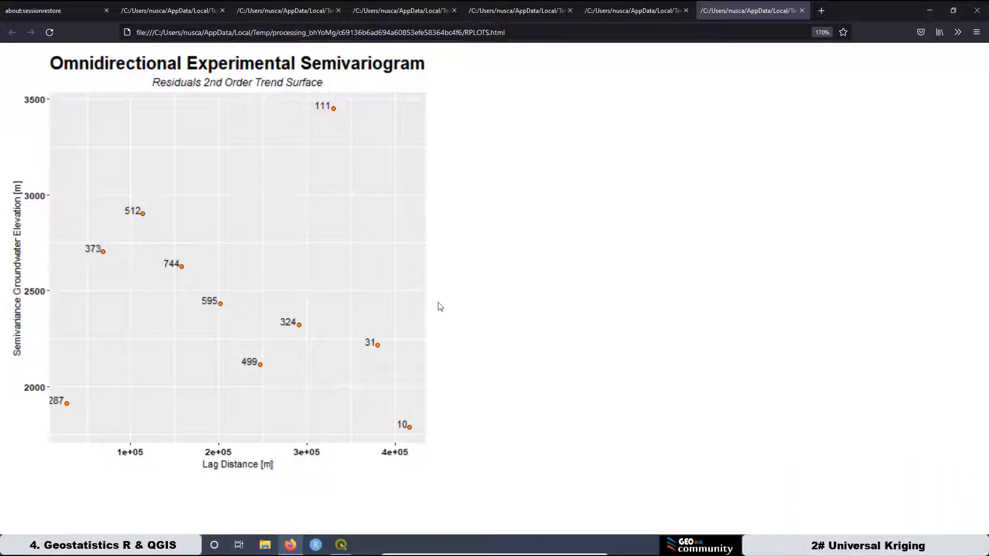
- Compare the long-range semivariograms of the 1st and 2nd order trend surface residuals in Firefox, then return to QGIS
left_click(638, 13)
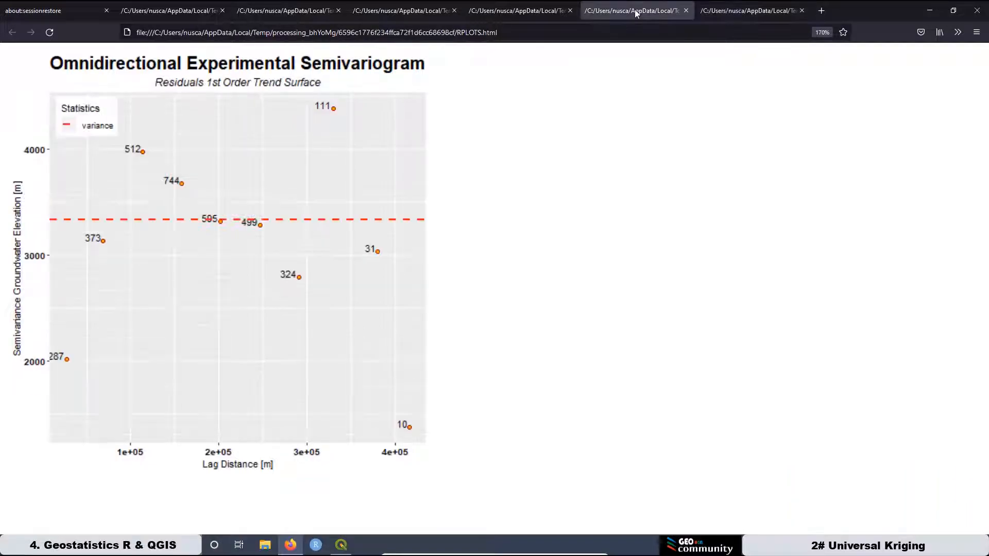
left_click(729, 11)
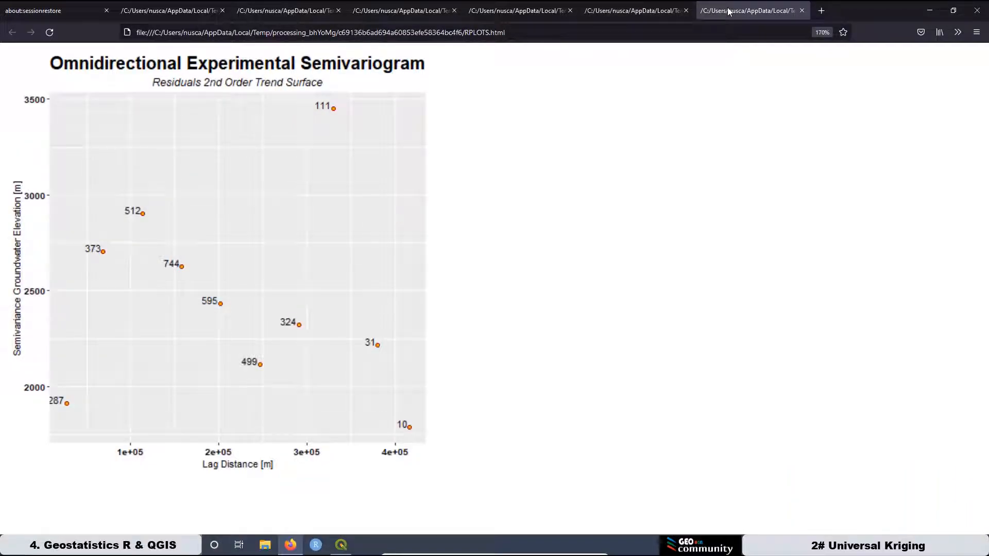
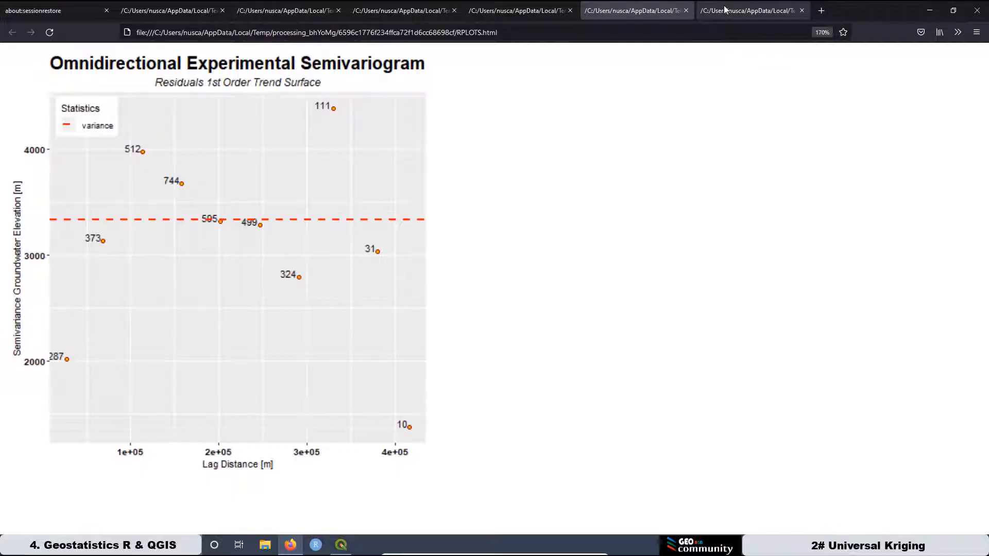
left_click(930, 10)
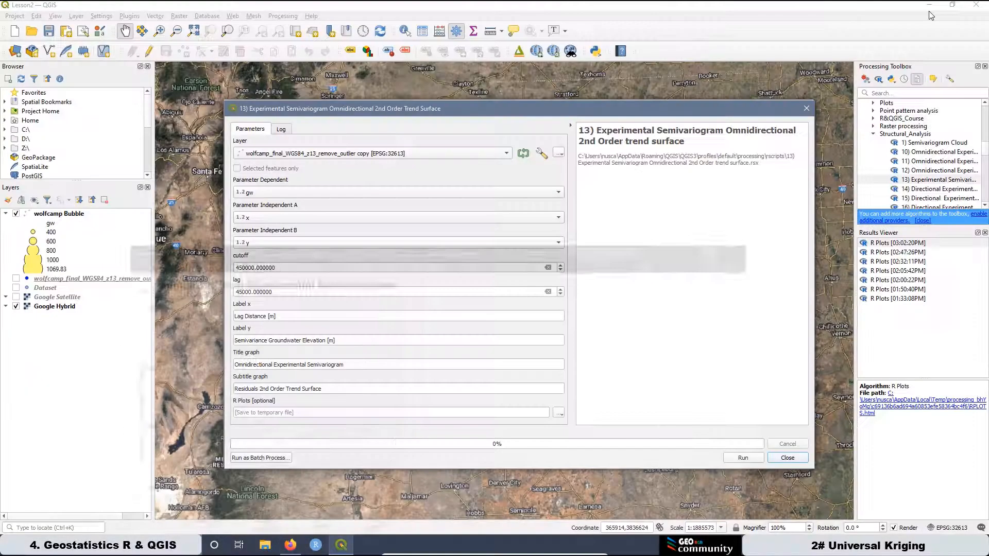
- Bring the 12) 1st Order Trend Surface Variance tool forward and set its cutoff to 150000 and lag to 15000
mouse_move(413, 110)
left_mouse_down()
mouse_move(415, 137)
mouse_move(414, 125)
left_mouse_up()
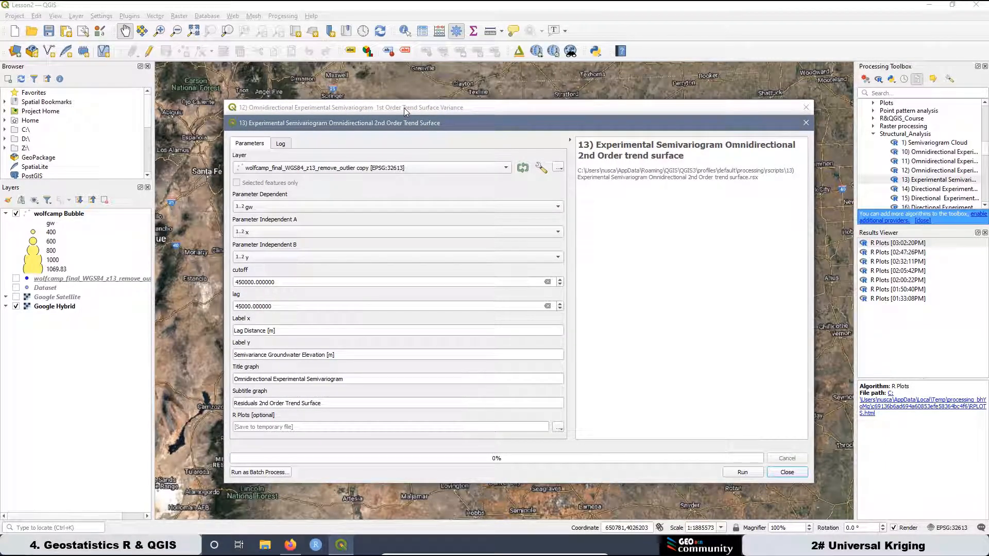
left_click(403, 107)
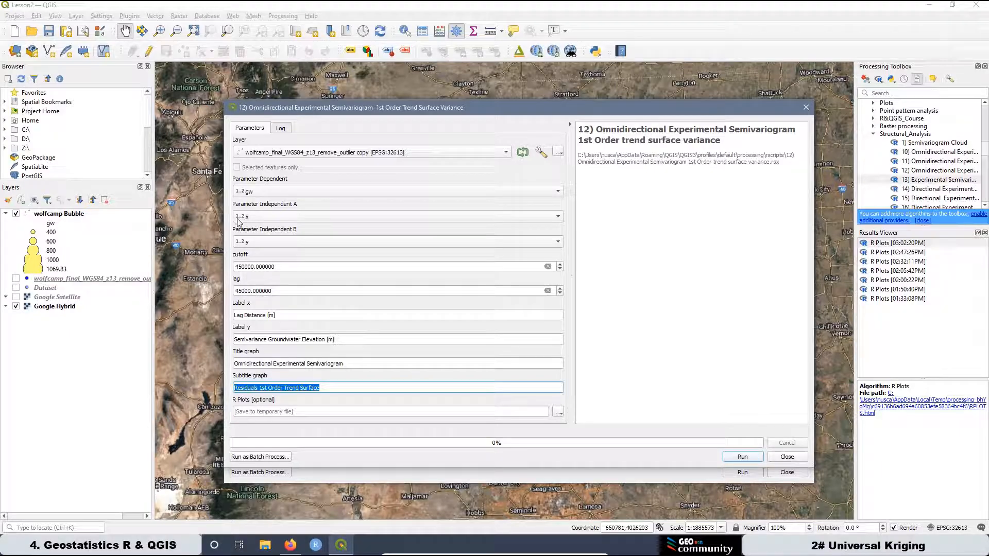
left_click_drag(281, 266, 229, 261)
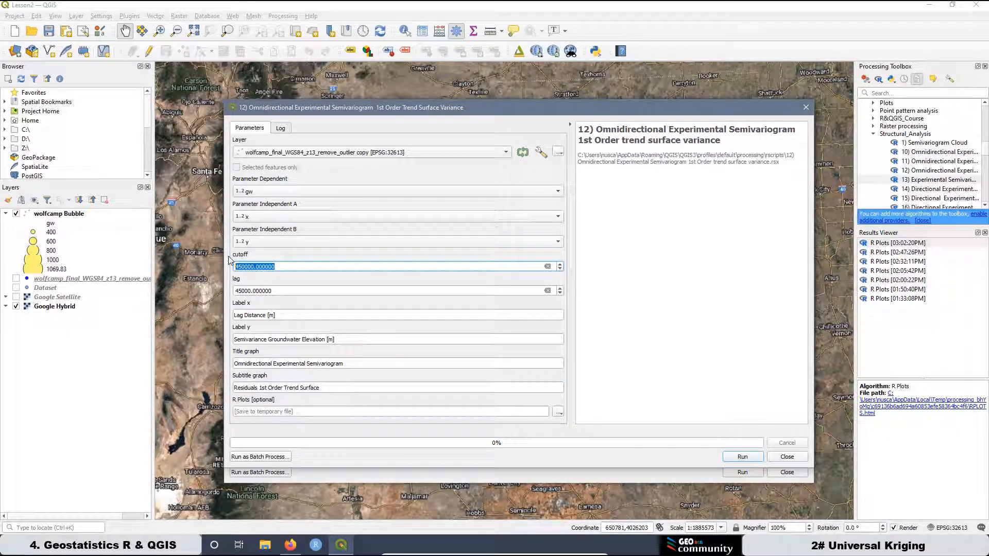
type("150000")
left_click_drag(278, 291, 224, 291)
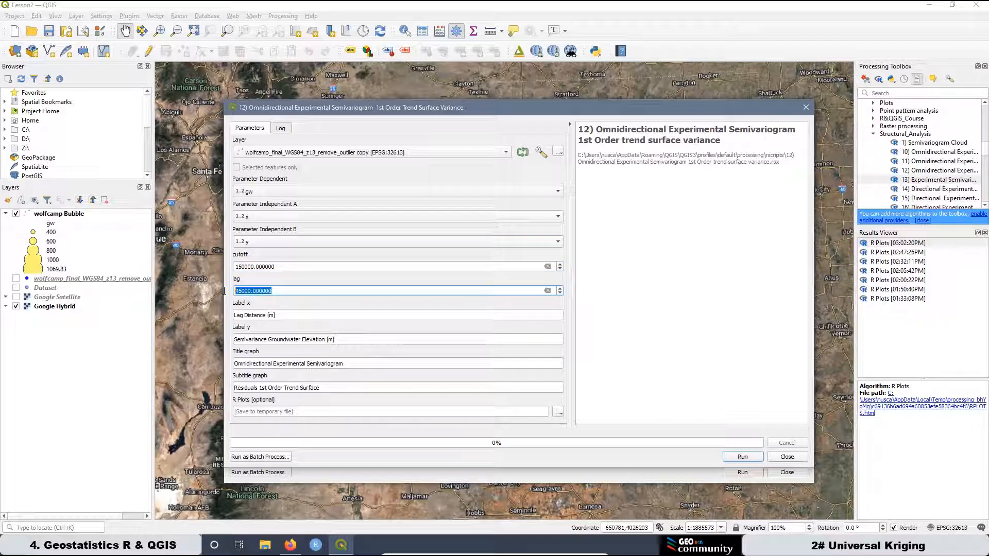
type("15")
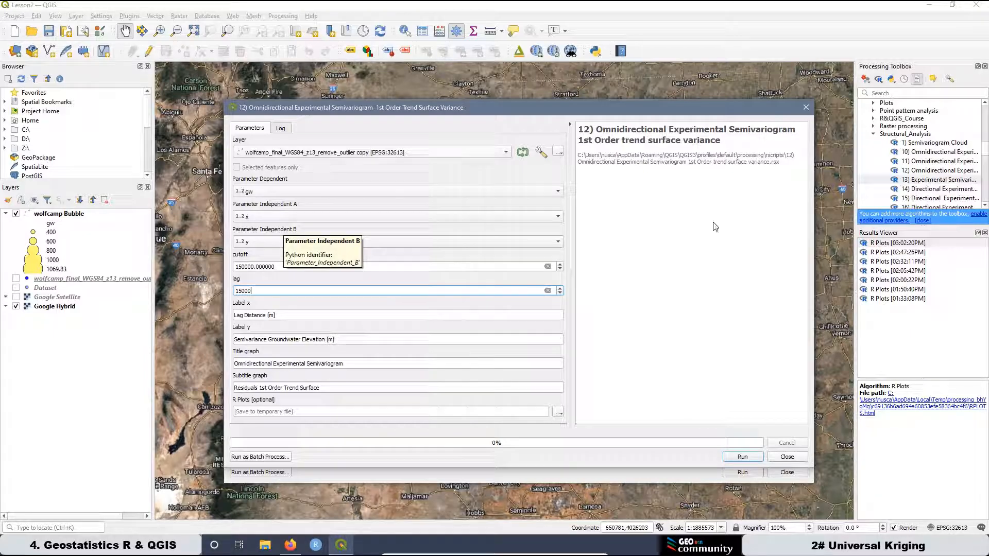
- Run the 12) 1st Order Trend Surface Variance tool and view its new R Plots result in Firefox, enlarged to 170%
left_click(740, 457)
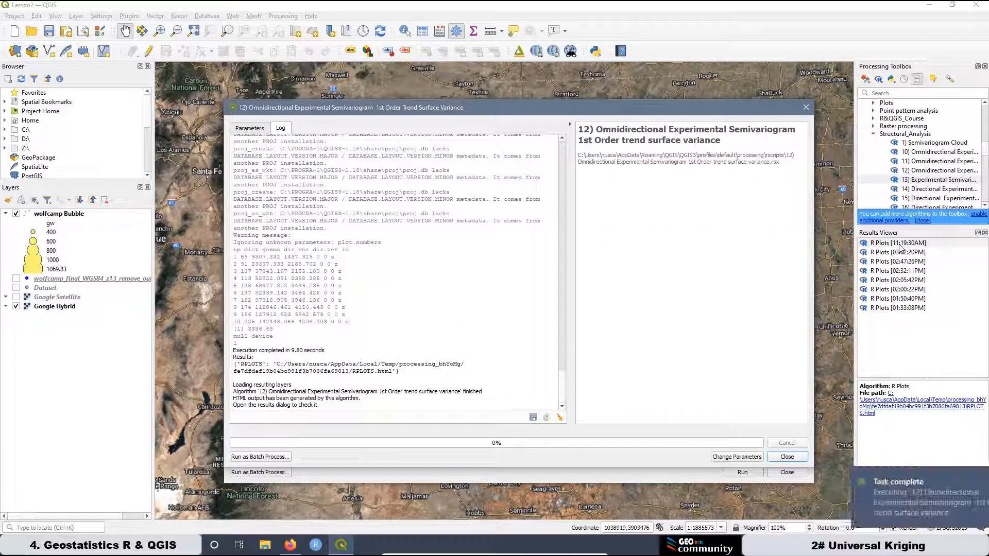
double_click(900, 247)
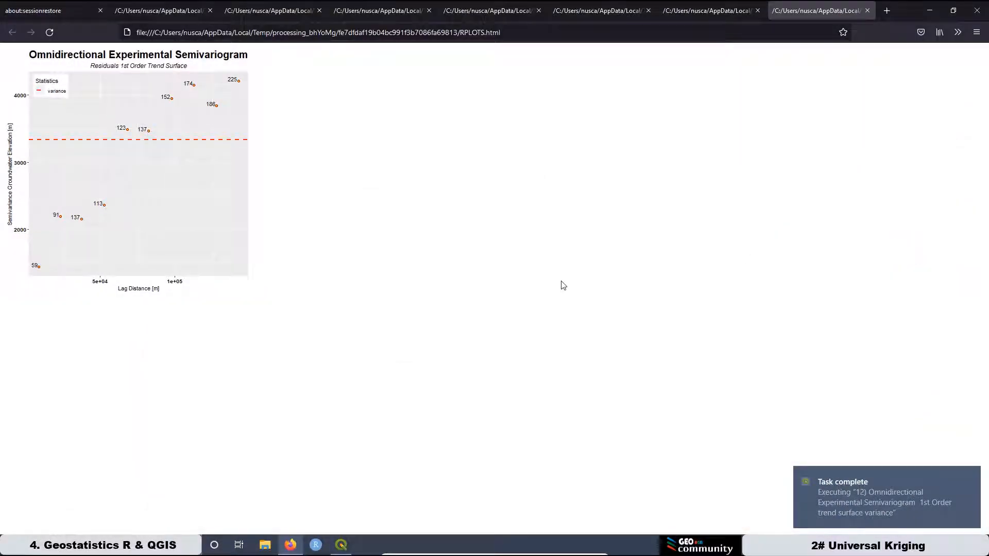
key("ctrl+plus")
key("ctrl+plus")
key("ctrl+plus")
key("ctrl+plus")
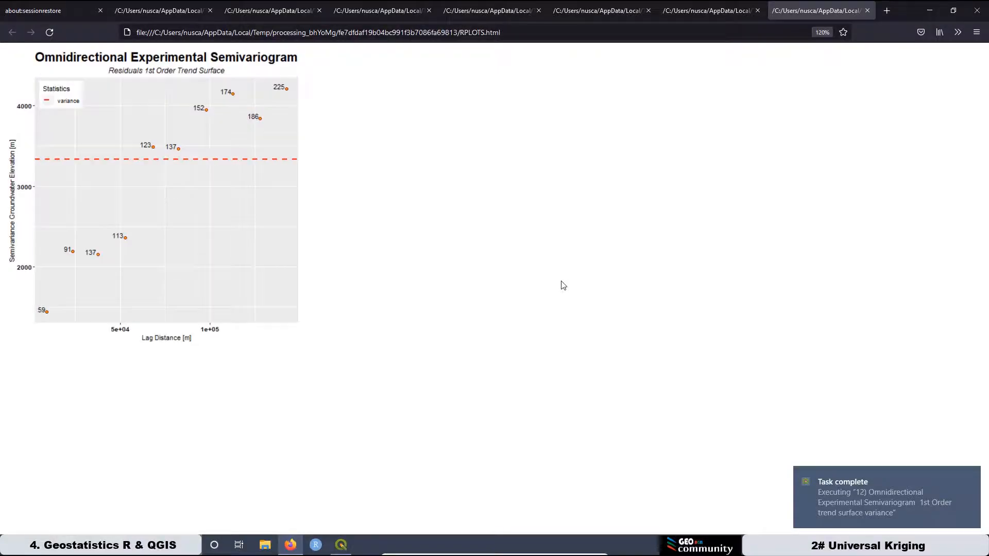
key("ctrl+plus")
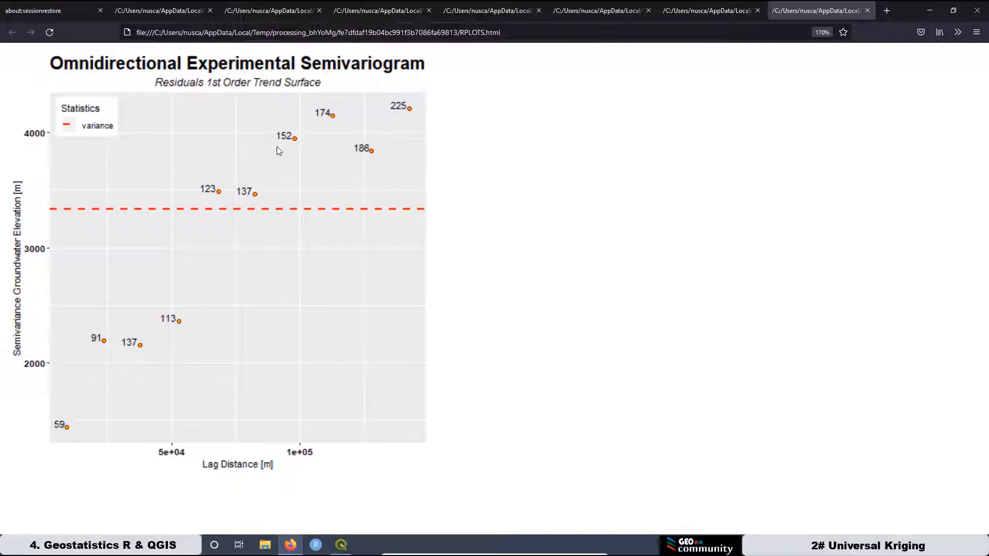
left_click(932, 12)
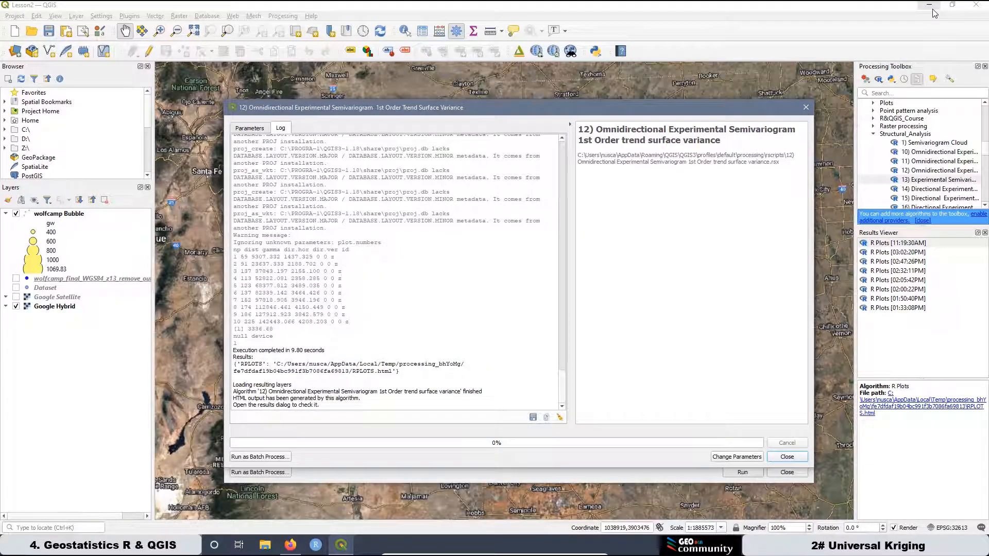
- Bring the 13) 2nd Order Trend Surface tool forward and set its cutoff to 150000 and lag to 15000
left_click(574, 477)
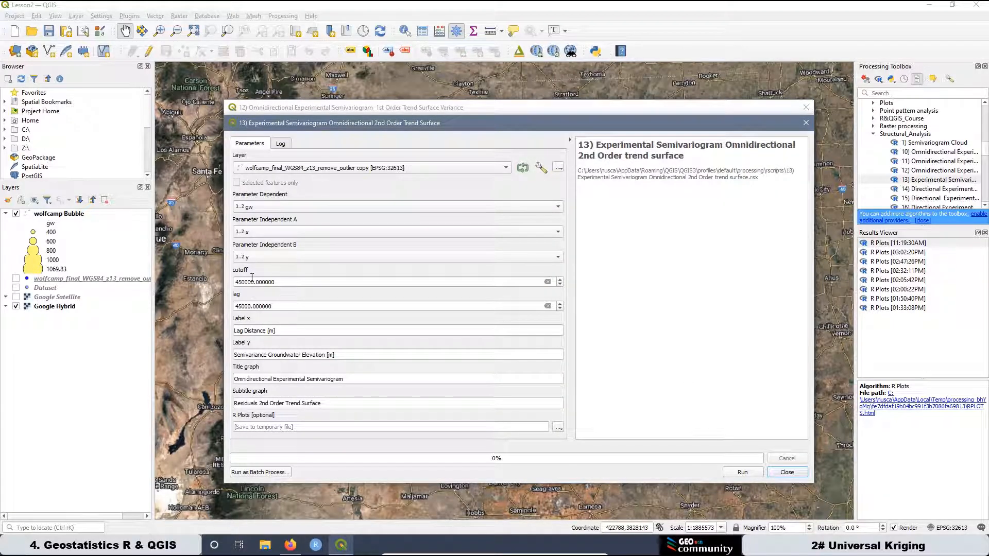
left_click_drag(287, 283, 196, 274)
type("1500")
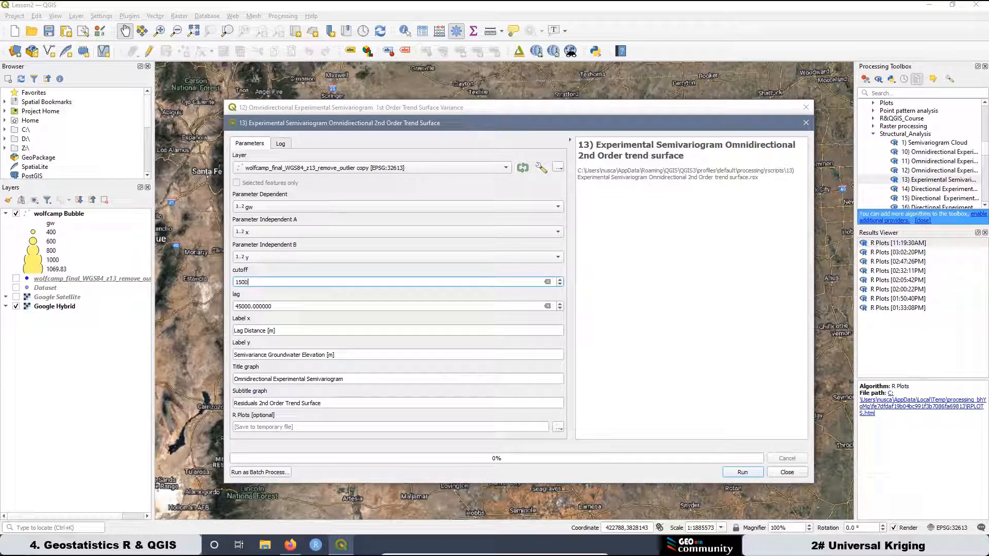
type("00")
key("Tab")
type("15")
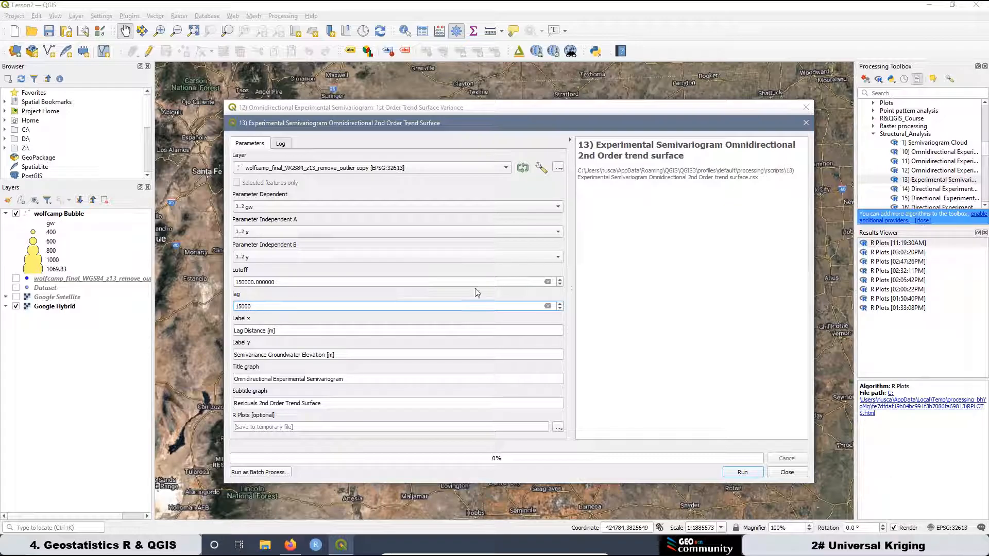
- Run the 13) 2nd Order Trend Surface tool and open its new R Plots result in Firefox, enlarged to 170%
left_click(744, 471)
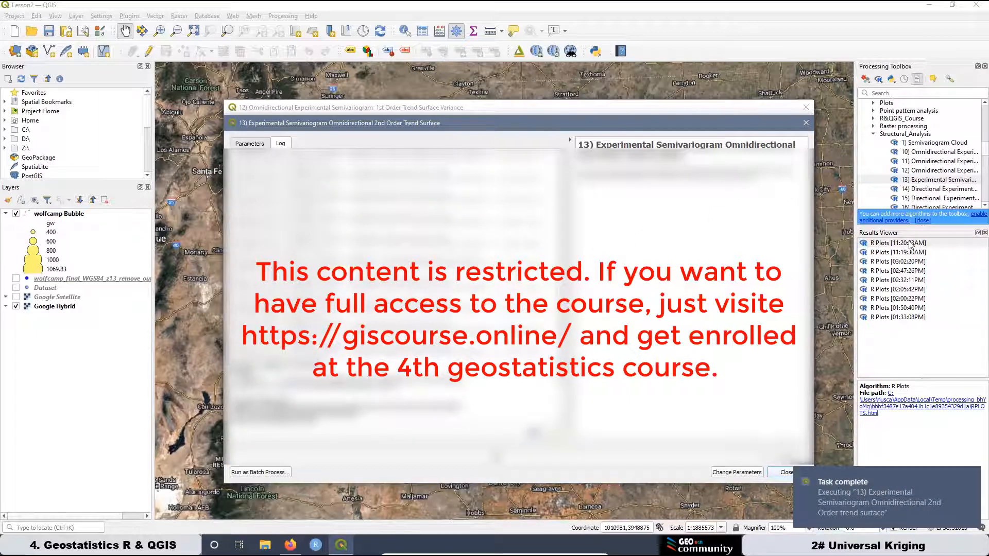
double_click(911, 244)
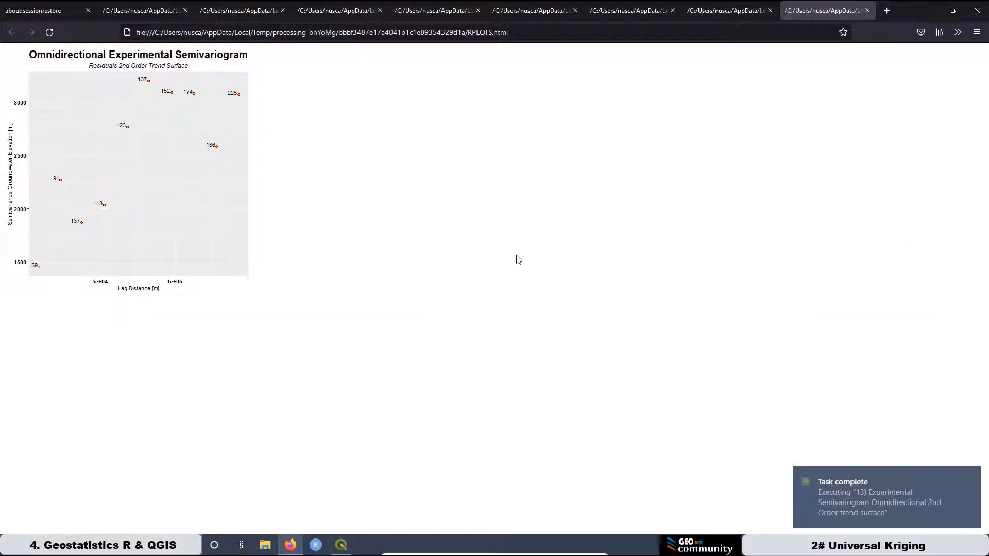
scroll(518, 259, "up", 5)
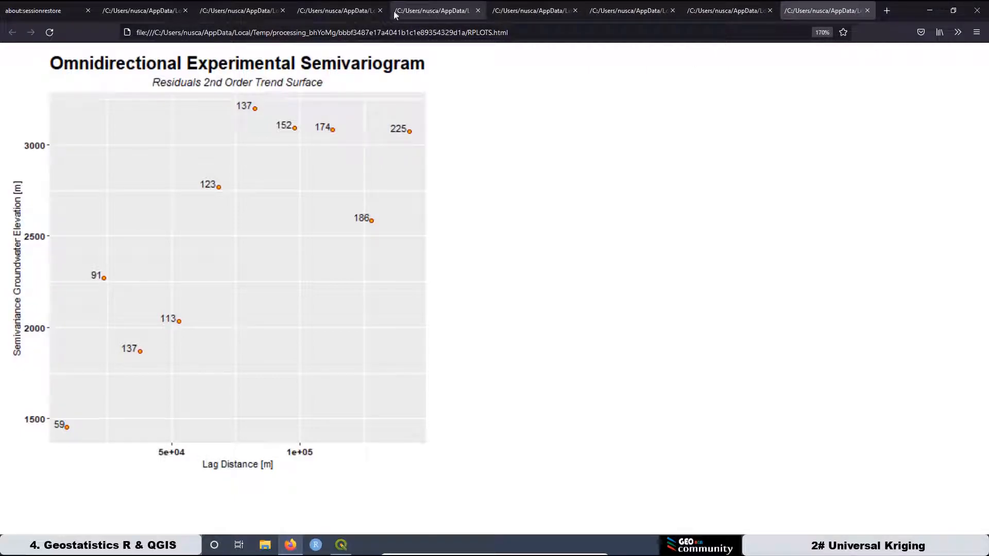
- Compare the raw data semivariogram with the 1st order residual plots at both cutoffs and the new 2nd order residual plot
left_click(709, 10)
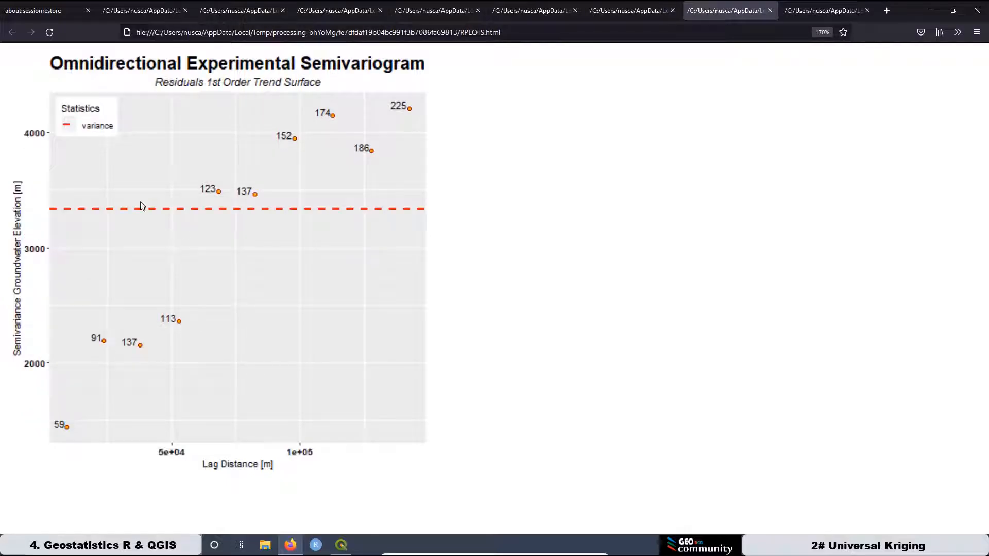
left_click(327, 7)
left_click(421, 10)
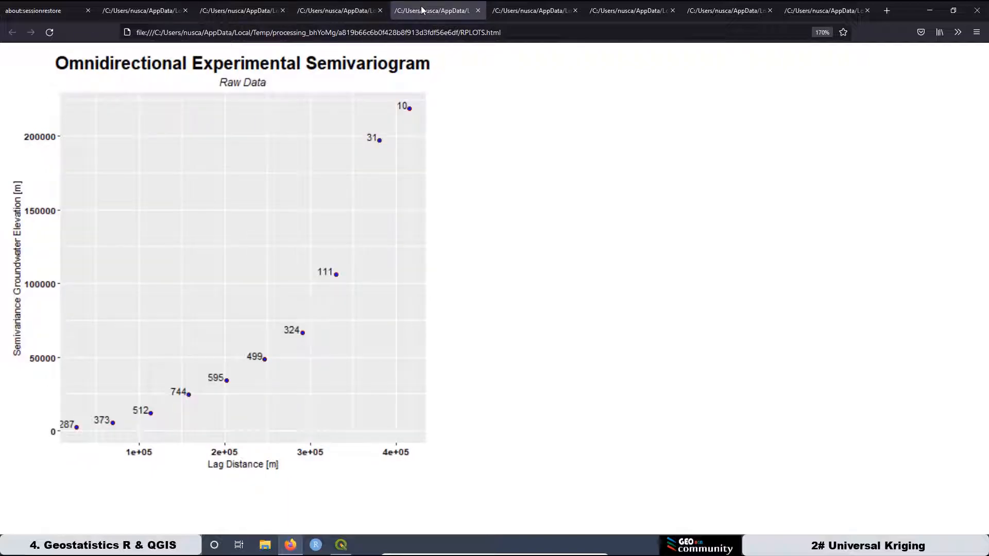
left_click(528, 9)
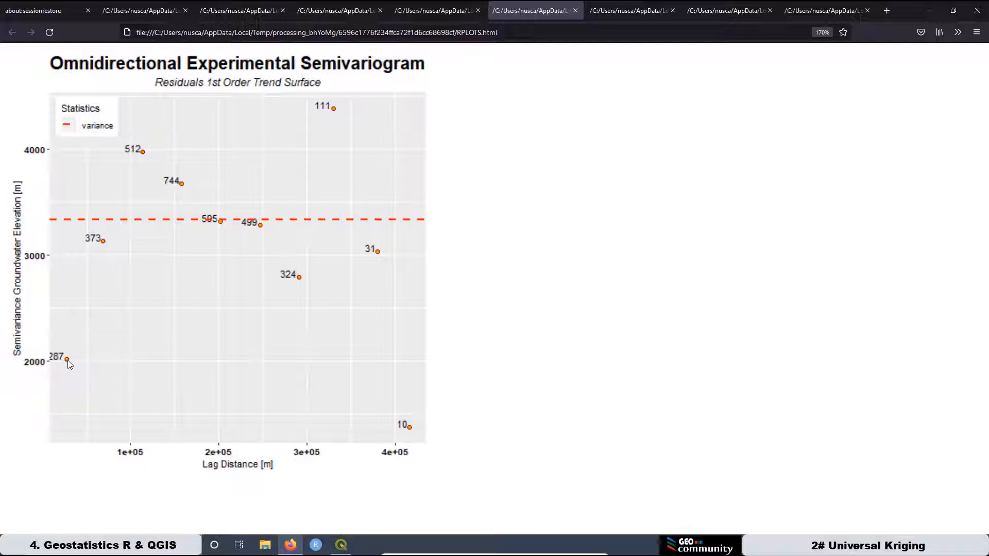
left_click(702, 11)
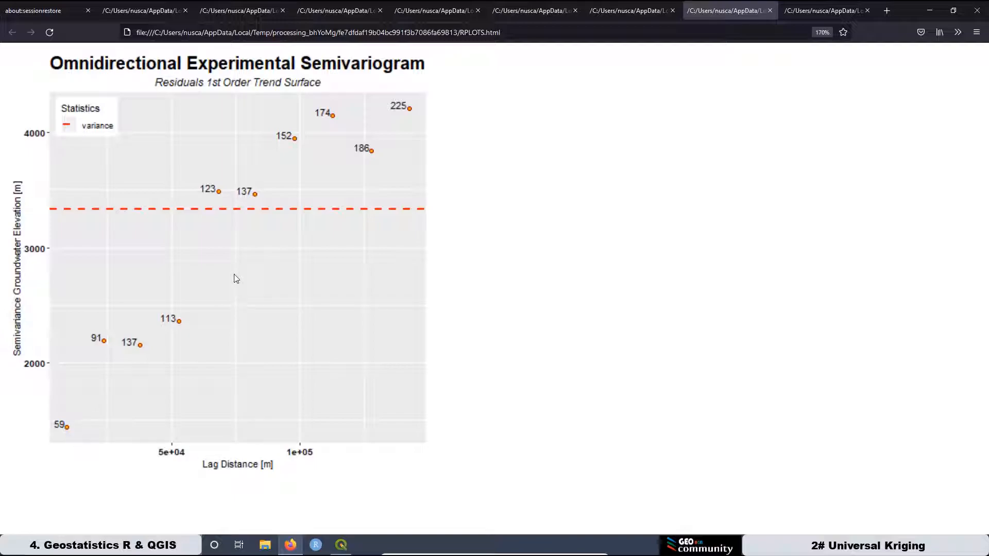
left_click(815, 12)
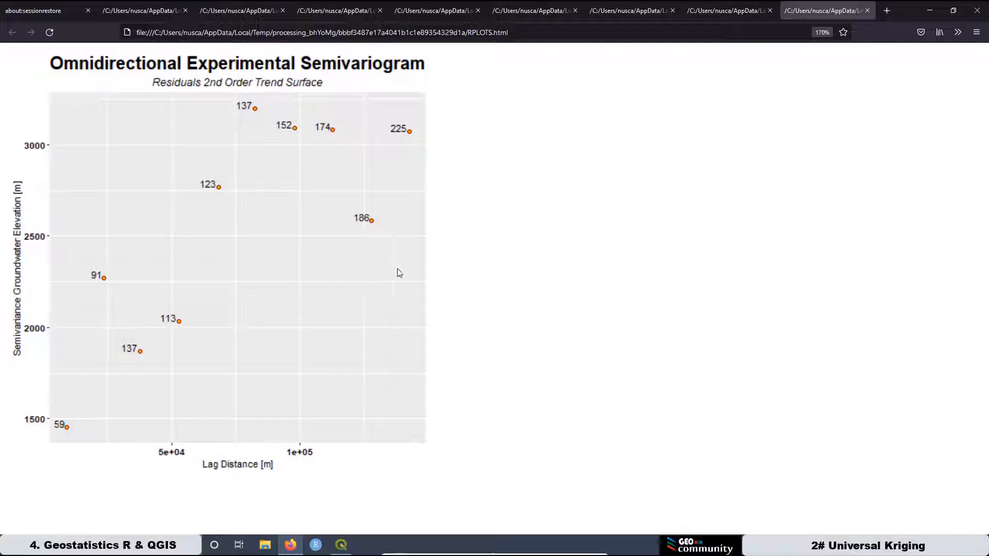
- Switch to QGIS, open the 20) Model Semivariogram Omnidirectional 1st Order Trend tool and choose layer wolfcamp_final_WGS84_z13_remove_outlier copy
left_click(341, 545)
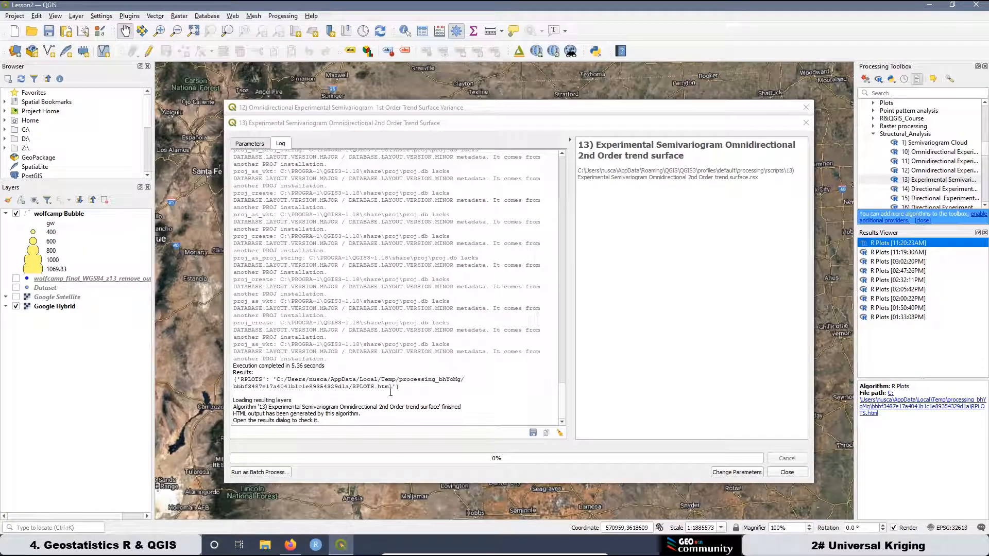
scroll(905, 177, "down", 2)
scroll(909, 168, "down", 1)
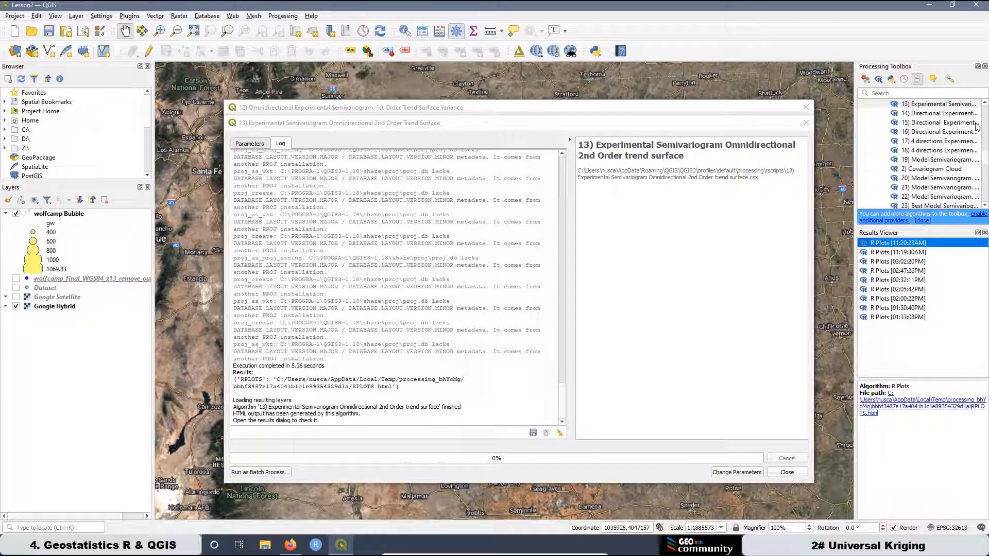
double_click(922, 179)
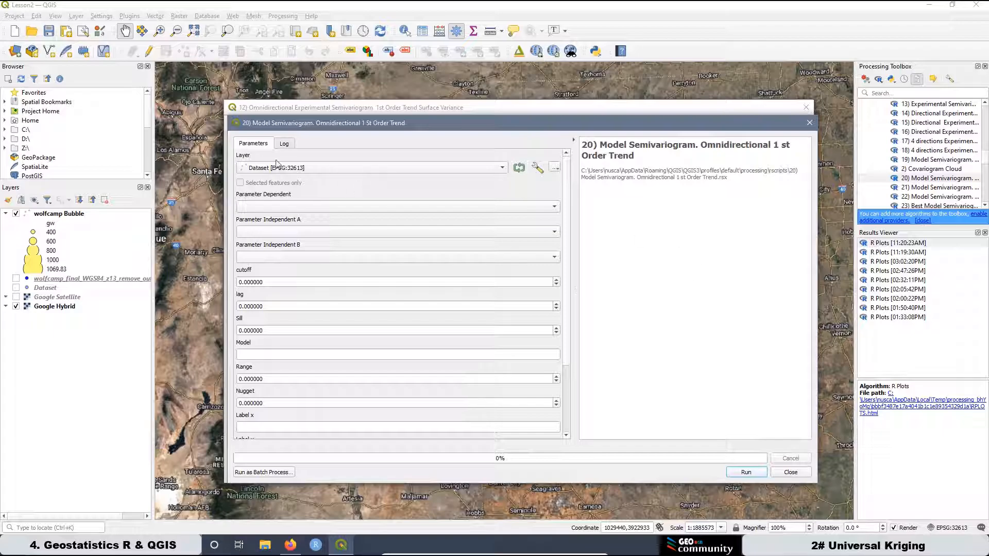
left_click(304, 169)
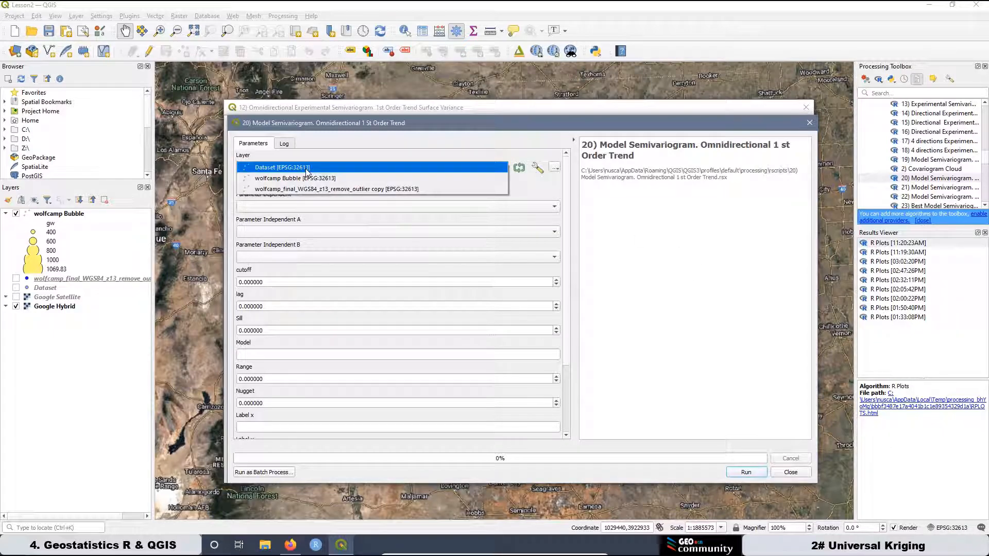
left_click(323, 189)
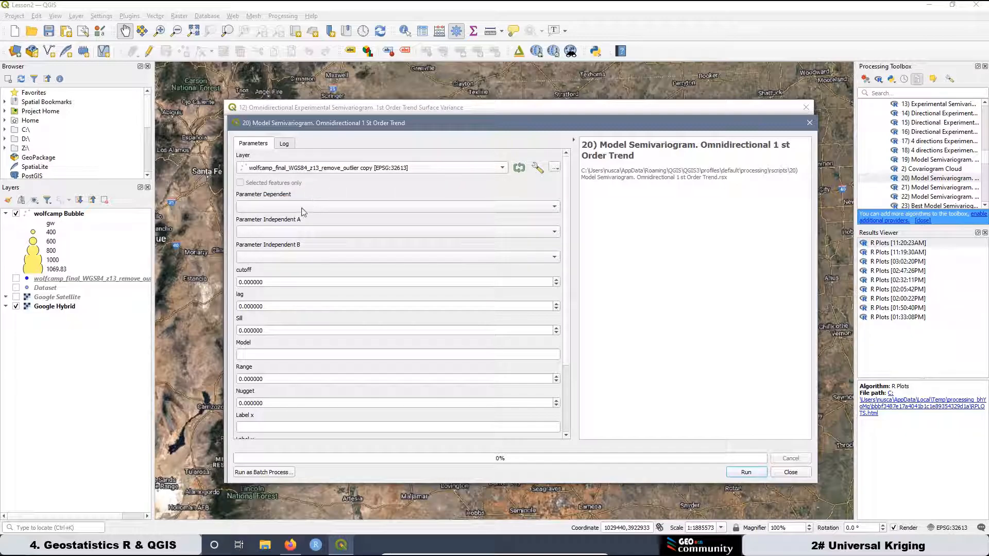
- Set gw as the dependent parameter, x and y as independents A and B, and the cutoff to 150000
left_click(270, 209)
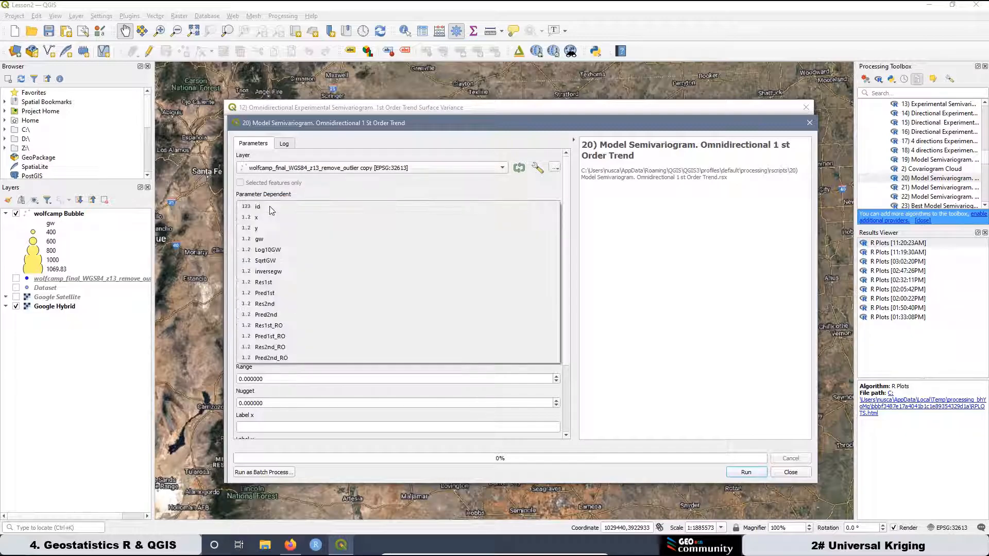
left_click(266, 240)
left_click(266, 232)
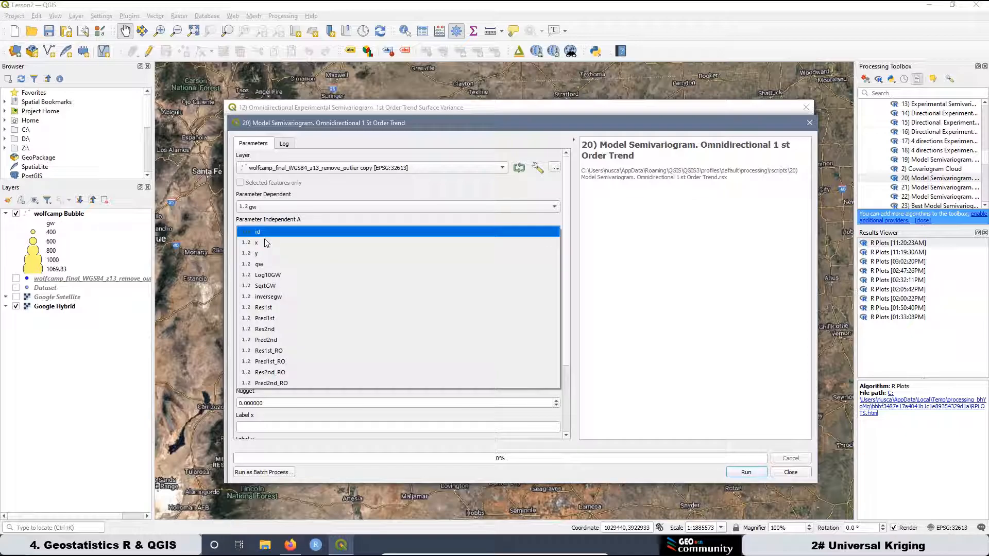
left_click(266, 242)
left_click(277, 257)
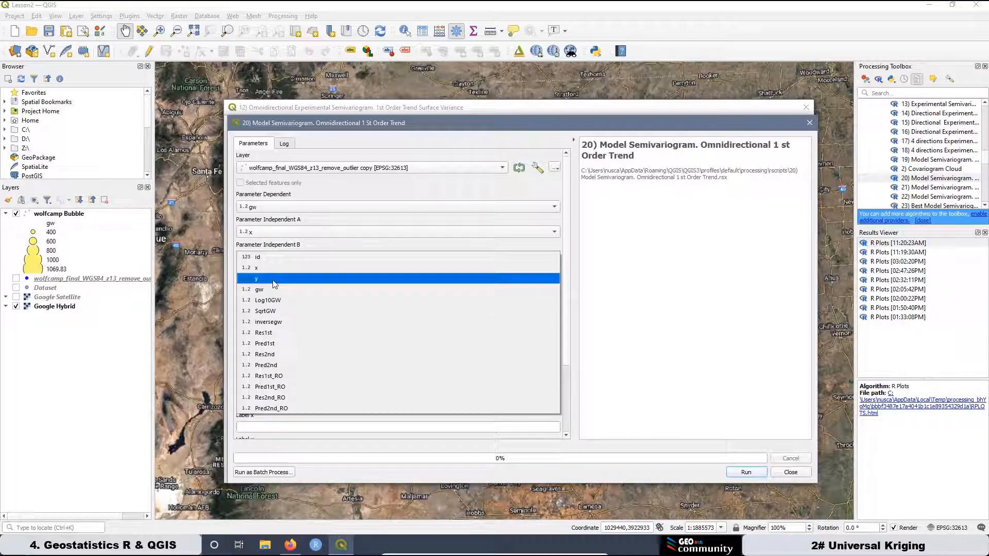
left_click(268, 278)
double_click(270, 281)
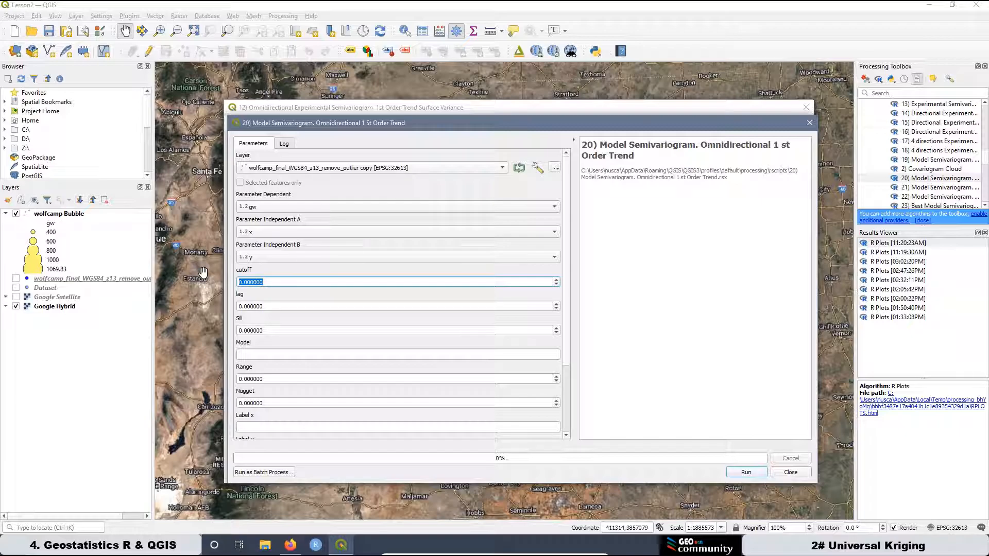
type("15")
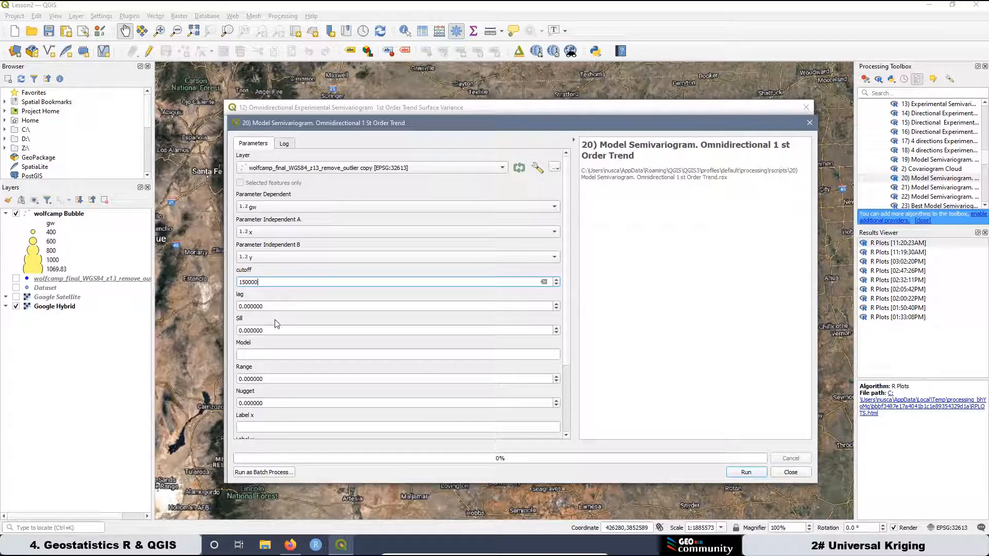
- Set the lag to 15000, check the 2nd order residual plot in Firefox, and enter sill 3000 and model Sph in QGIS
key("Tab")
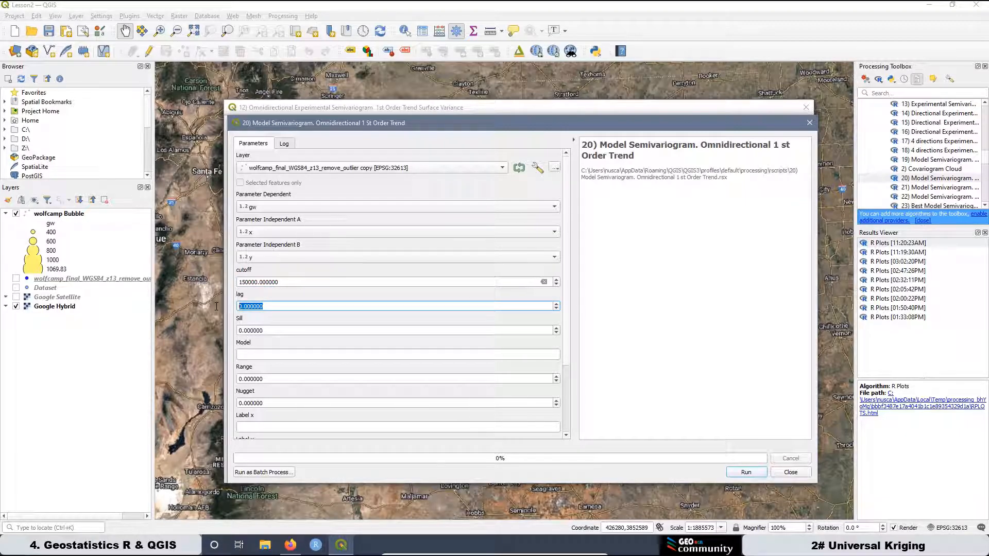
type("15000")
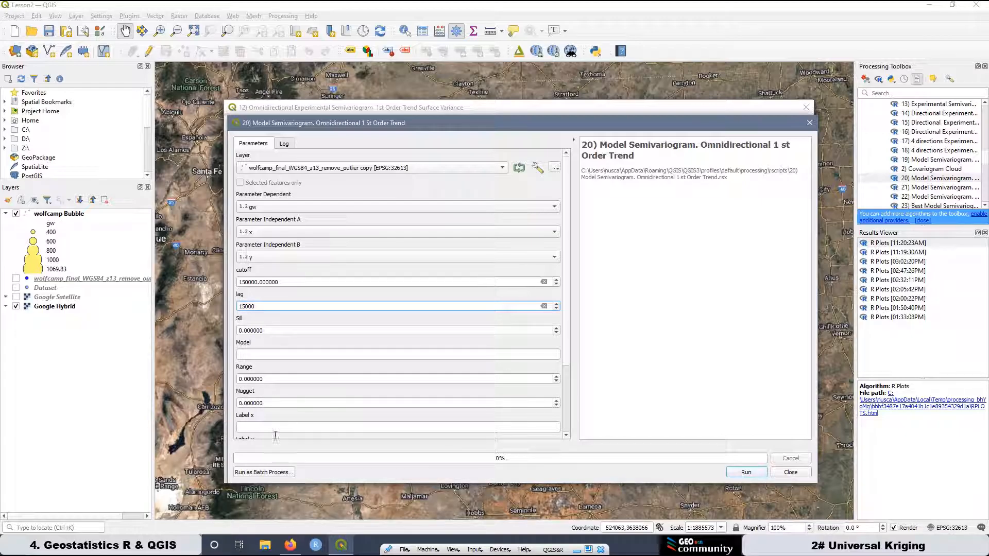
left_click(293, 547)
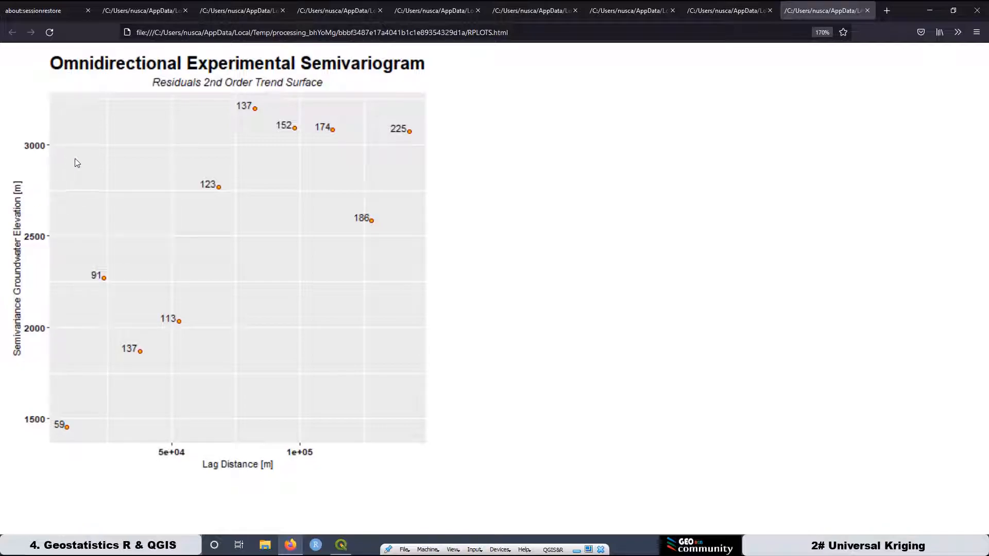
left_click(929, 11)
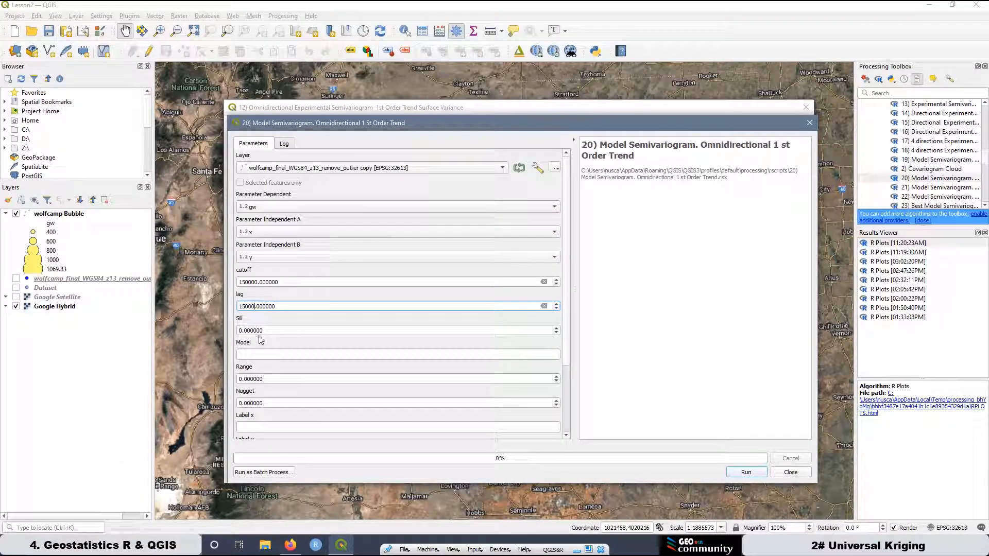
key("Tab")
type("3")
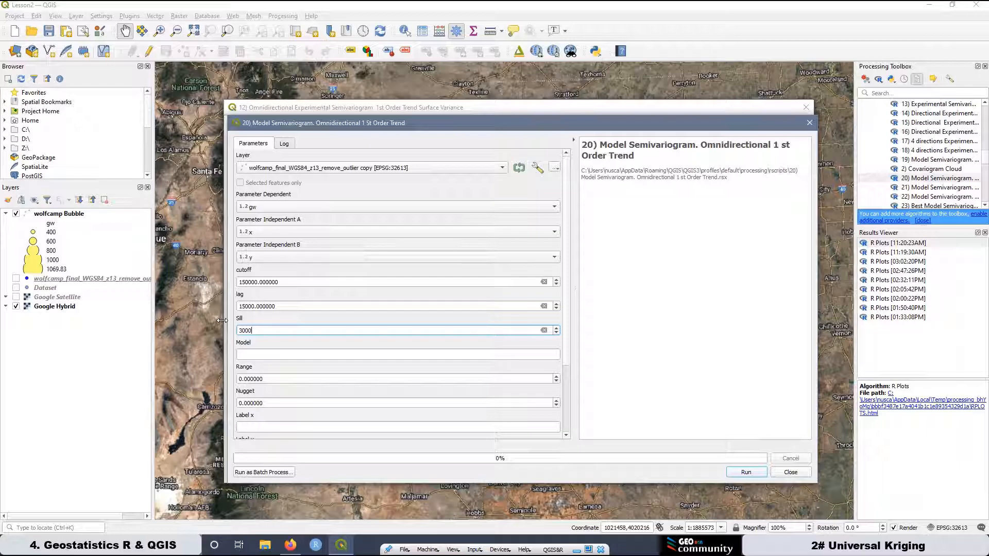
left_click(288, 357)
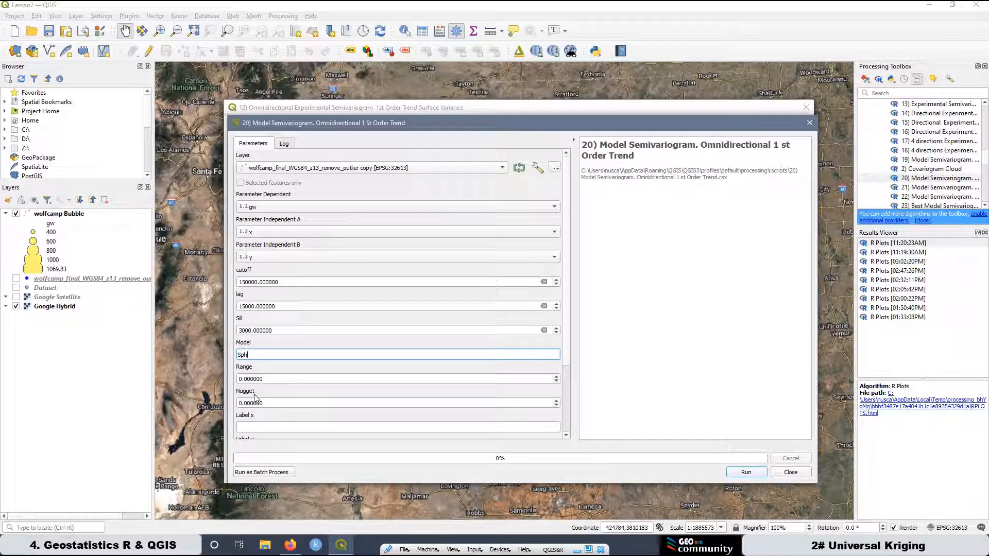
- Consult the residual plot in Firefox again, and set the model's range to 100000 and nugget to 1000 in QGIS
left_click(266, 378)
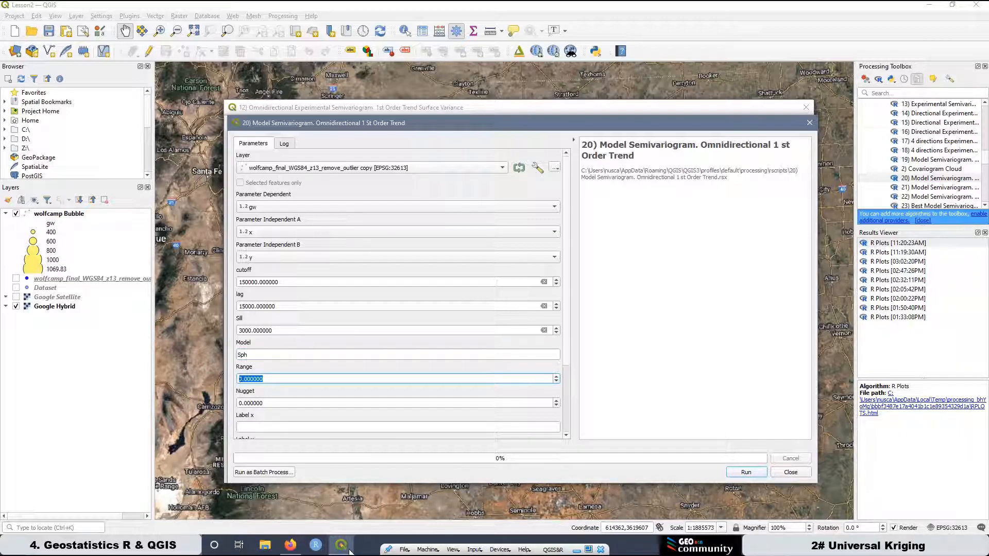
left_click(289, 545)
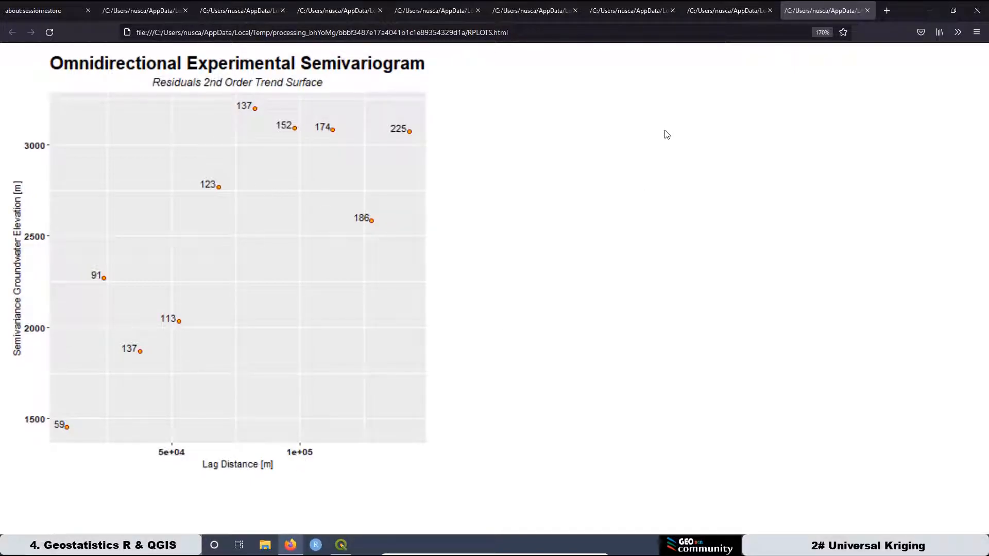
left_click(929, 10)
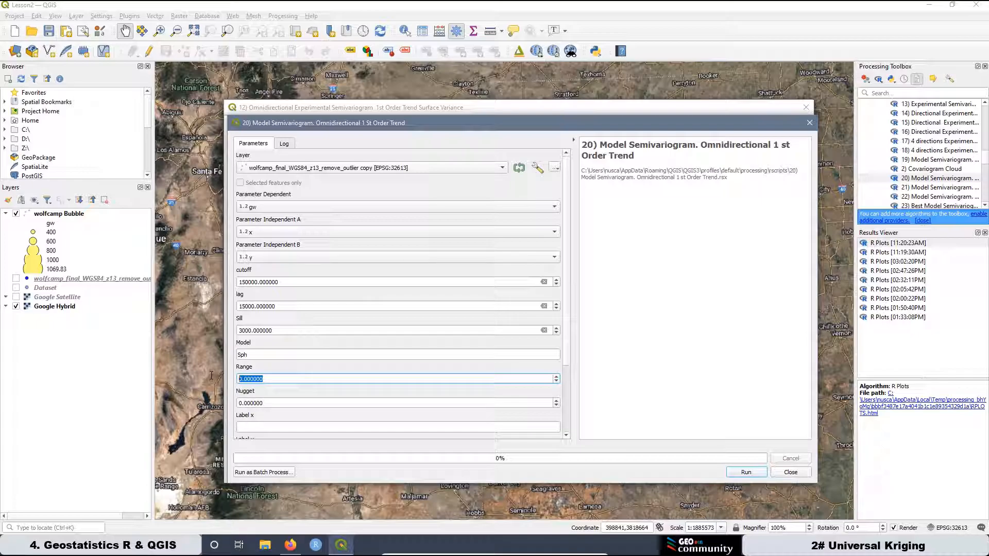
type("10")
left_click(266, 404)
type("1")
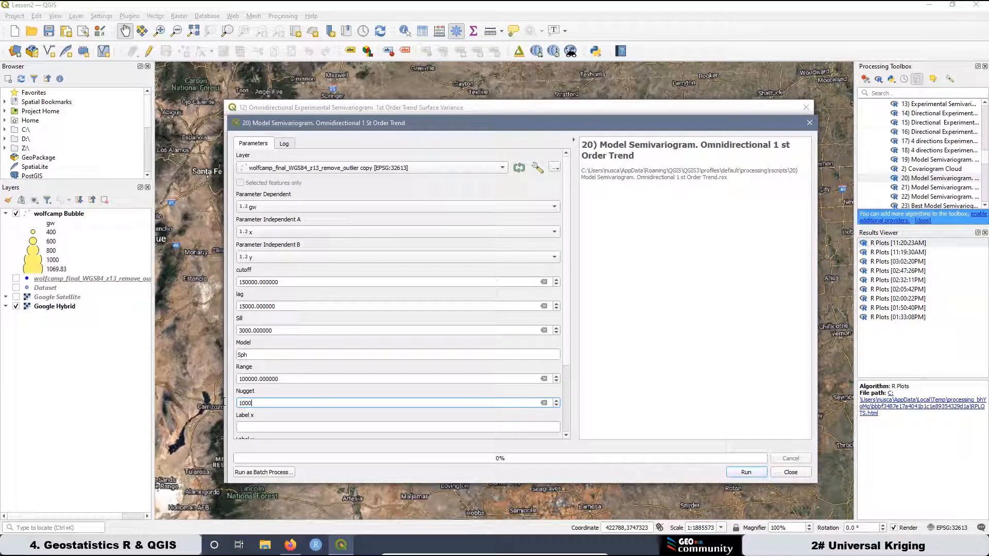
- Copy the x label "Lag Distance [m]" from the 13) Experimental Semivariogram dialog into the 20) Model Semivariogram dialog
scroll(568, 438, "down", 5)
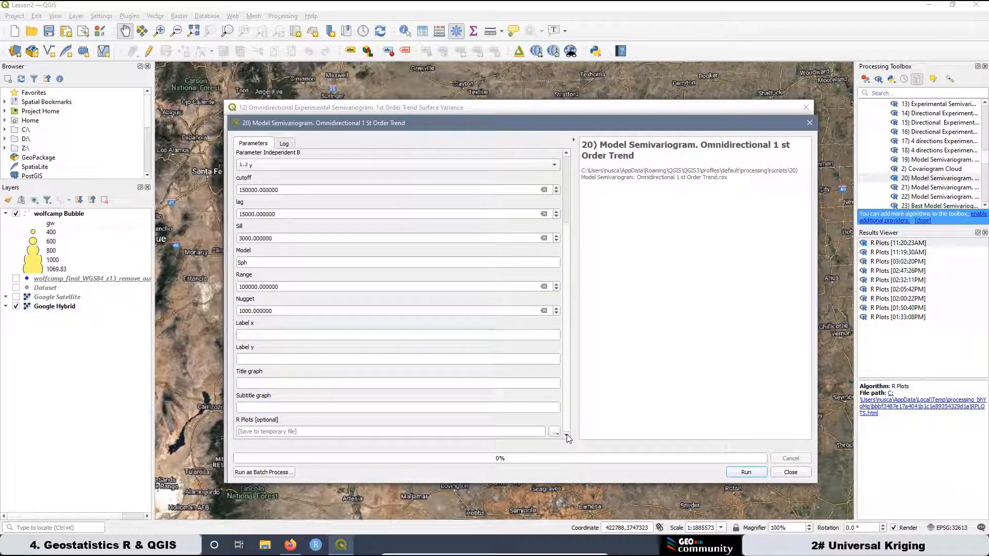
left_click_drag(375, 125, 535, 130)
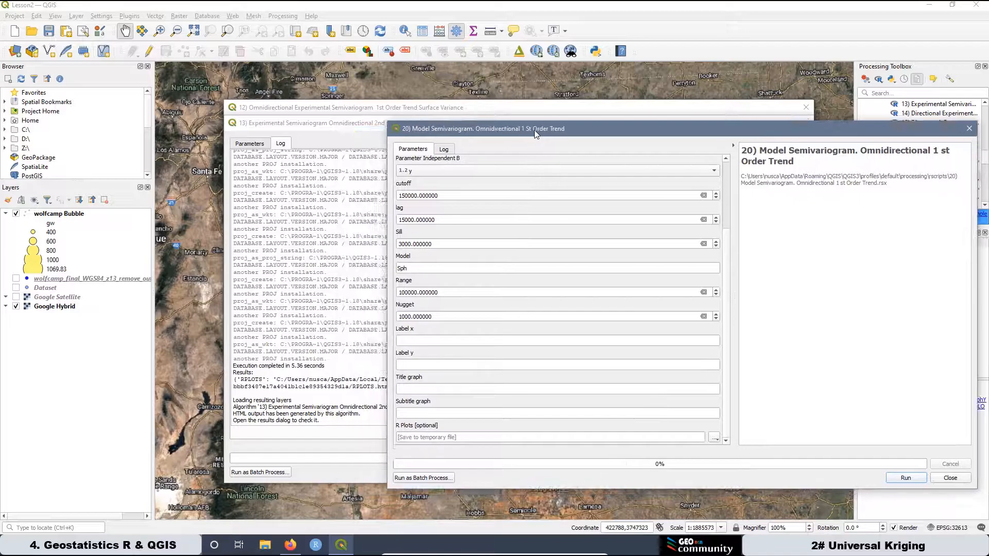
left_click(250, 144)
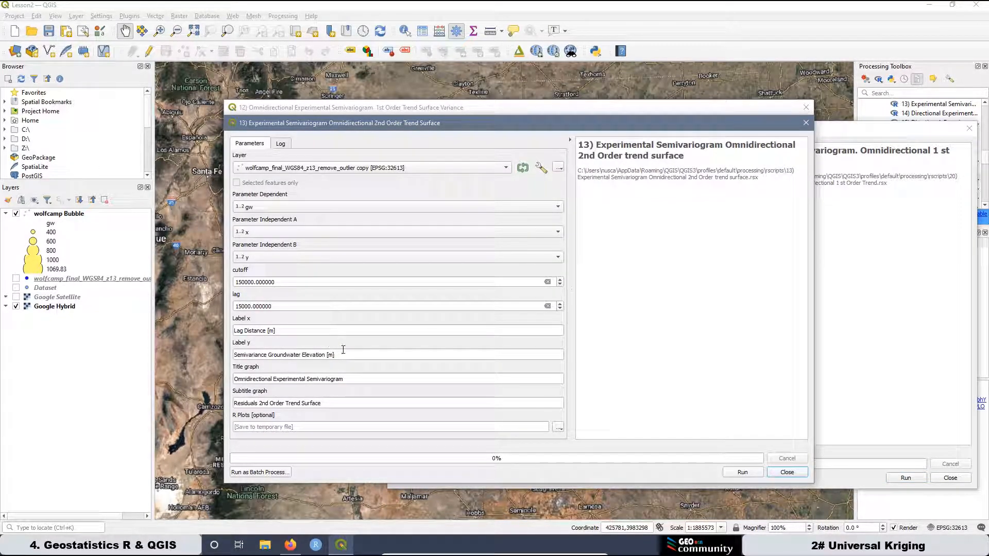
left_click_drag(281, 332, 233, 330)
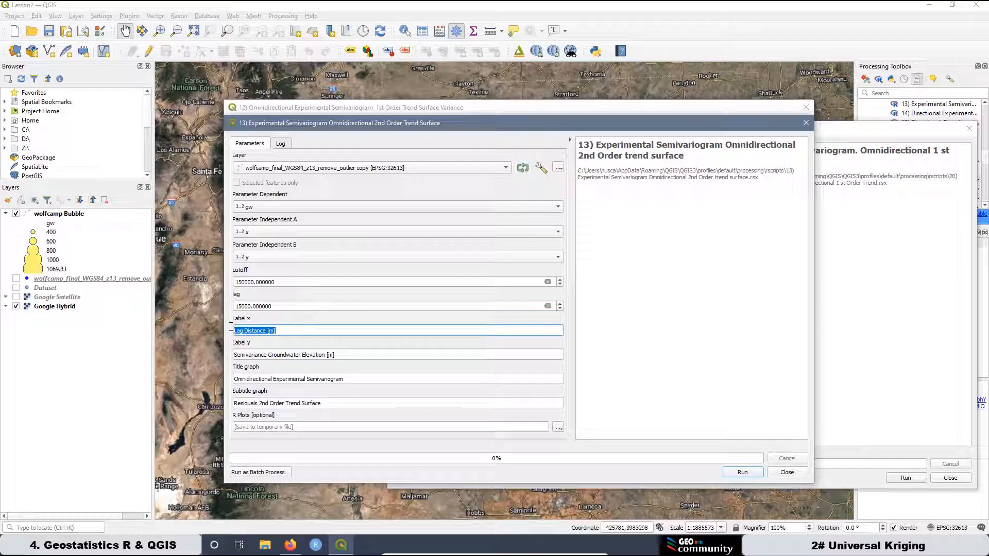
right_click(257, 330)
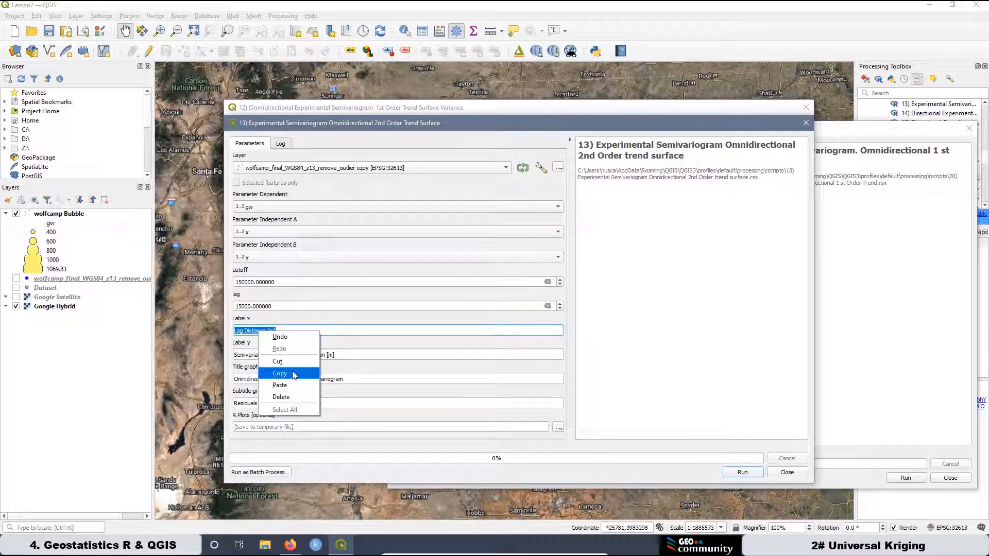
left_click(278, 376)
left_click(868, 328)
left_click(411, 341)
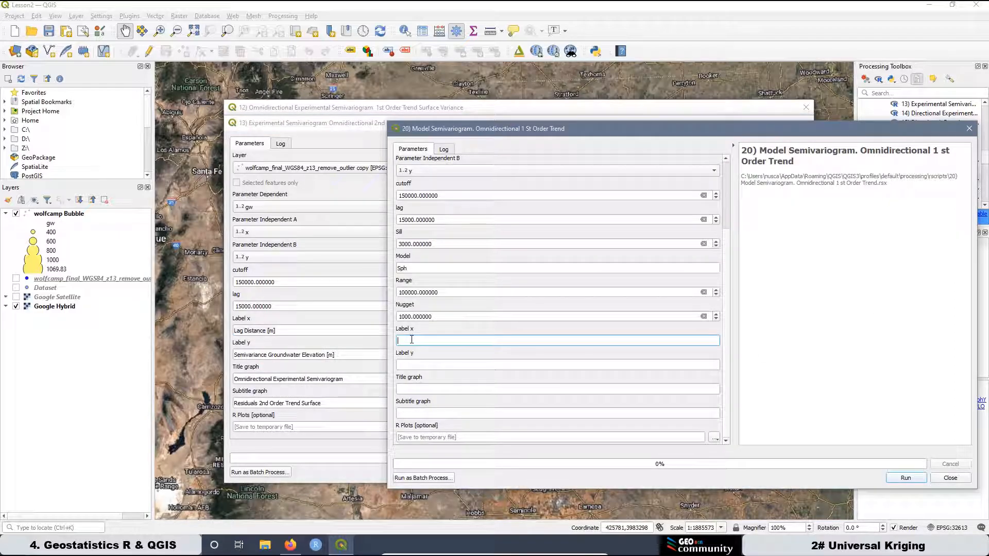
right_click(412, 341)
left_click(432, 394)
- Copy the y label "Semivariance Groundwater Elevation [m]" from the experimental semivariogram dialog into the model dialog
left_click(294, 354)
left_click_drag(335, 354, 228, 356)
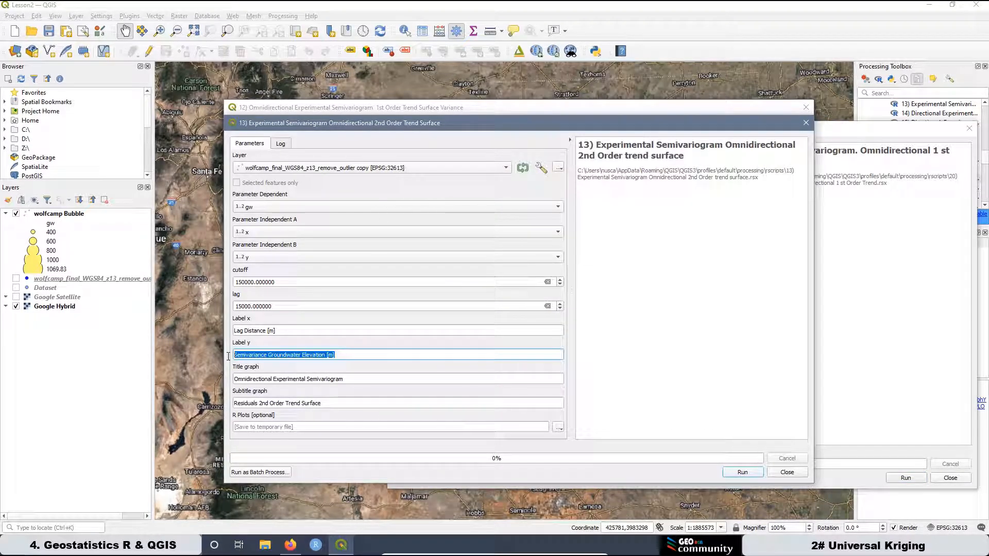
right_click(284, 355)
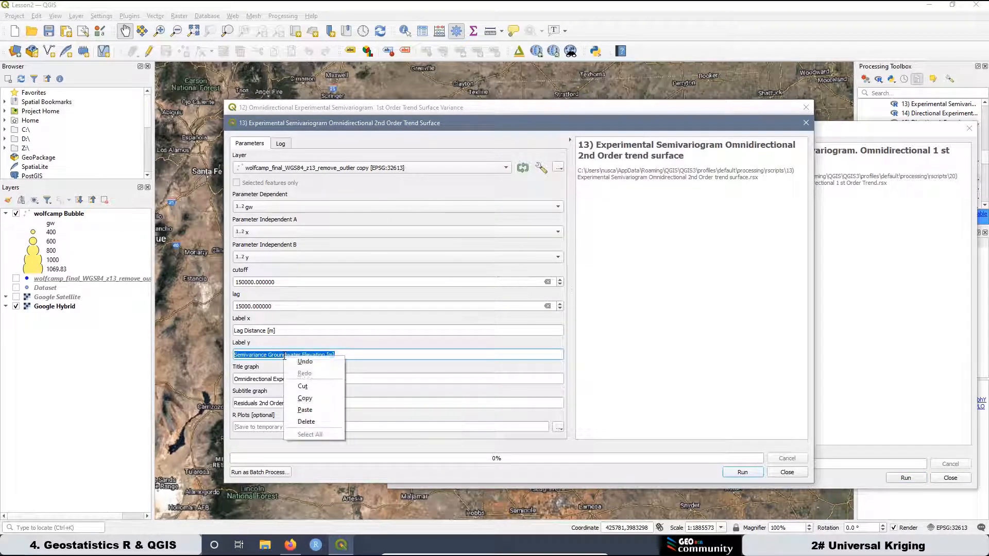
left_click(324, 399)
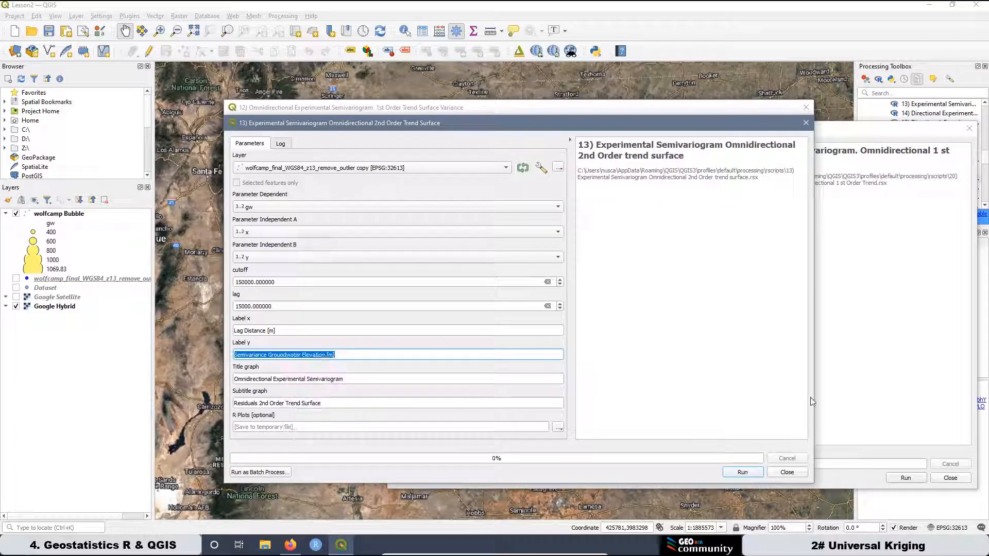
left_click(903, 369)
left_click(414, 368)
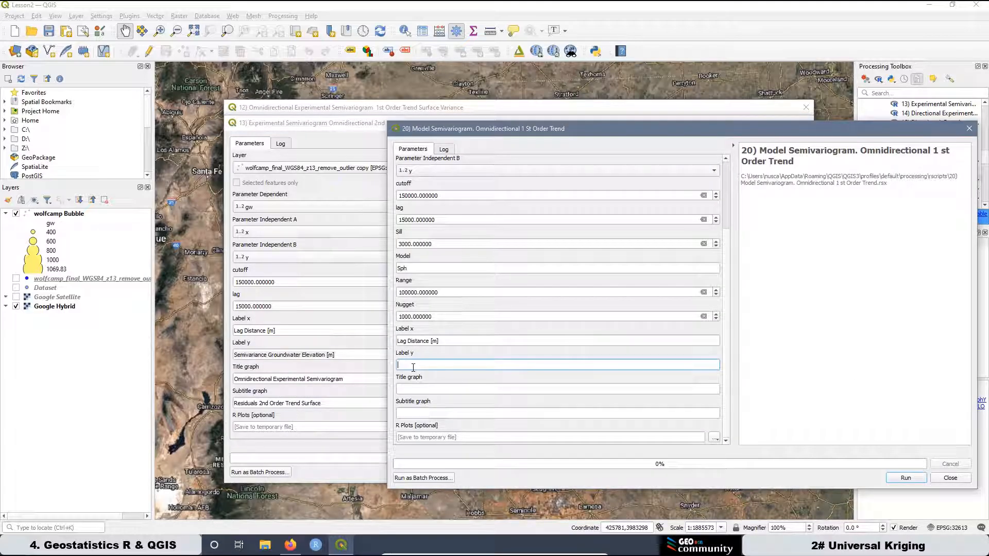
right_click(414, 367)
left_click(443, 421)
- Title the model graph "Model Omnidirectional Experimental Semivariogram", reusing the experimental dialog's title after the word Model
left_click_drag(344, 380, 256, 372)
right_click(271, 380)
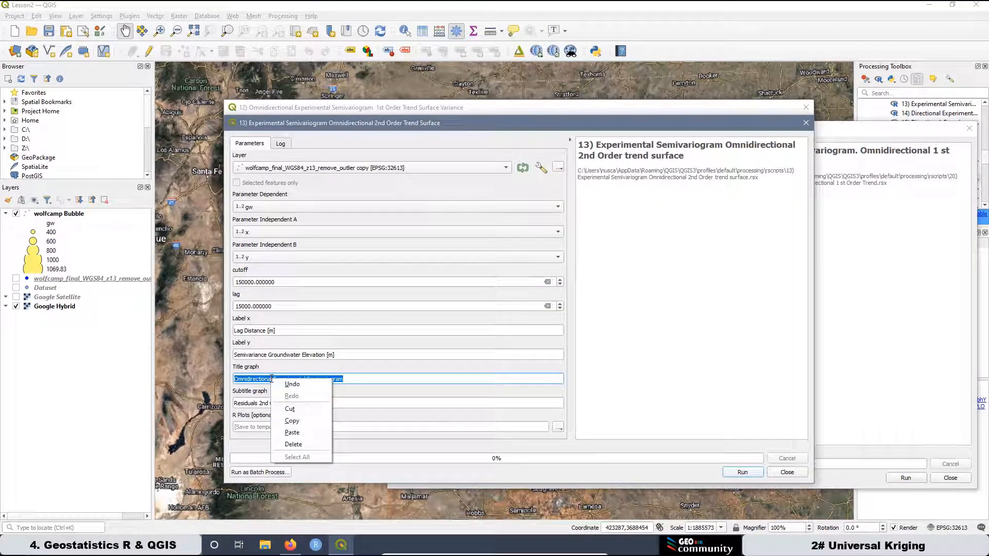
left_click(289, 421)
left_click(899, 382)
left_click(405, 387)
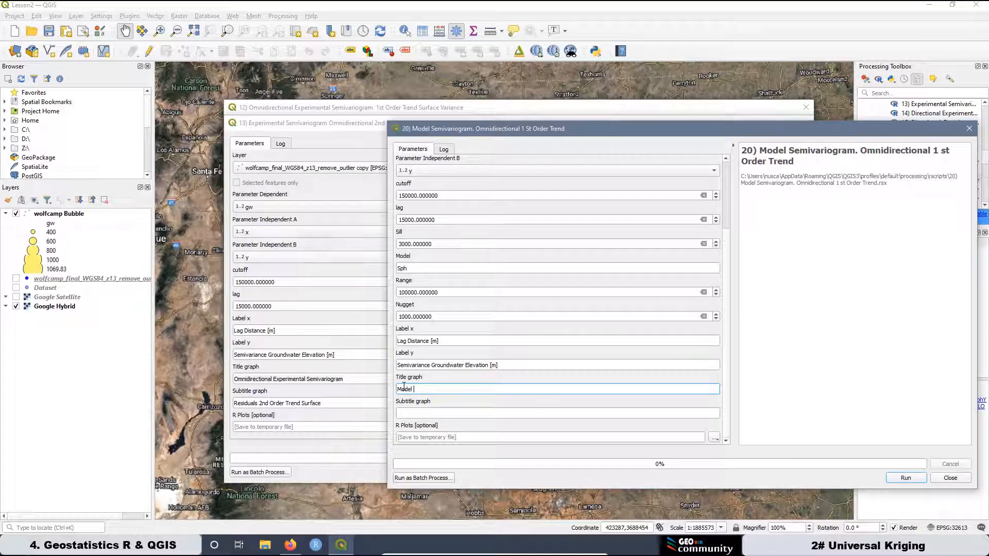
type("Model")
right_click(420, 389)
left_click(453, 439)
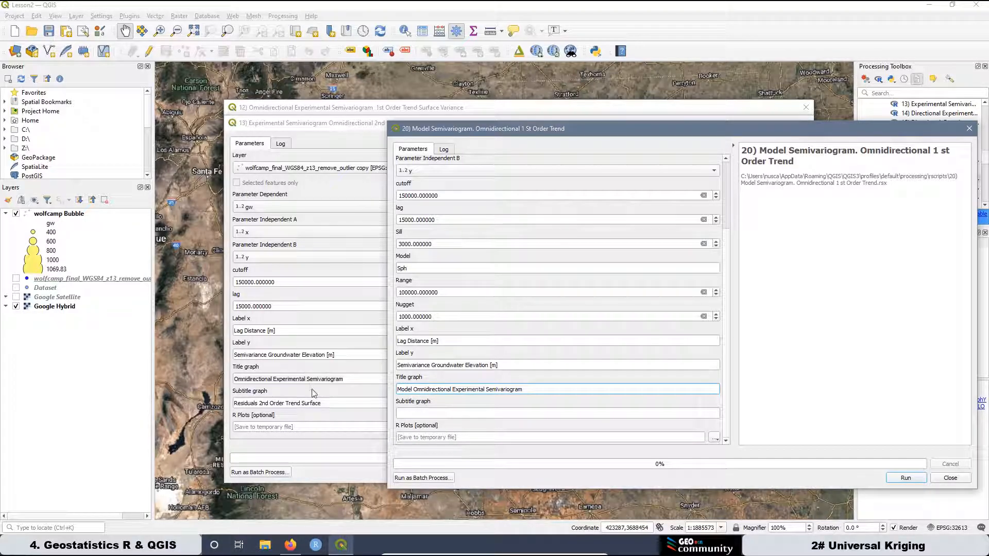
- Copy the subtitle "Residuals 2nd Order Trend Surface" from the experimental semivariogram dialog into the model dialog
left_click_drag(323, 403, 227, 407)
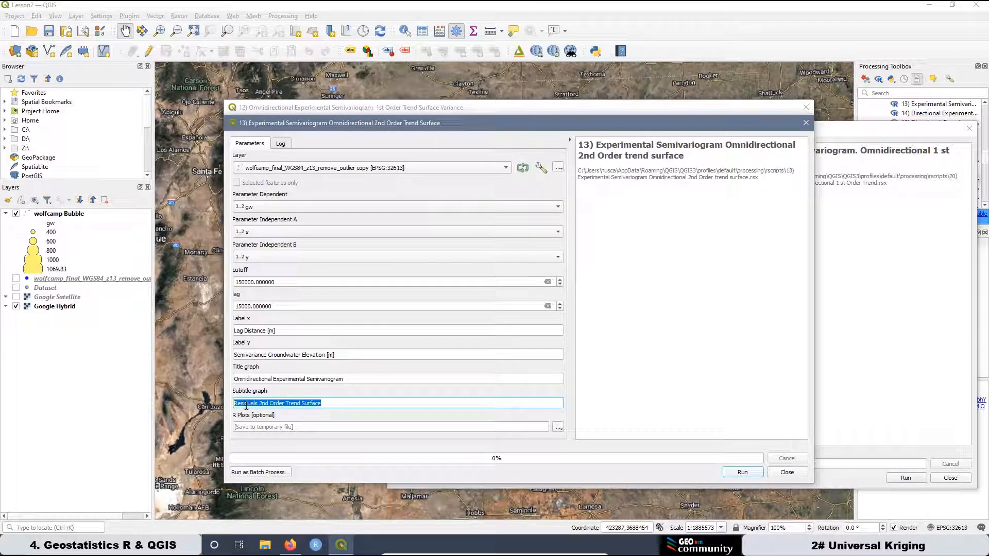
right_click(246, 406)
left_click(275, 449)
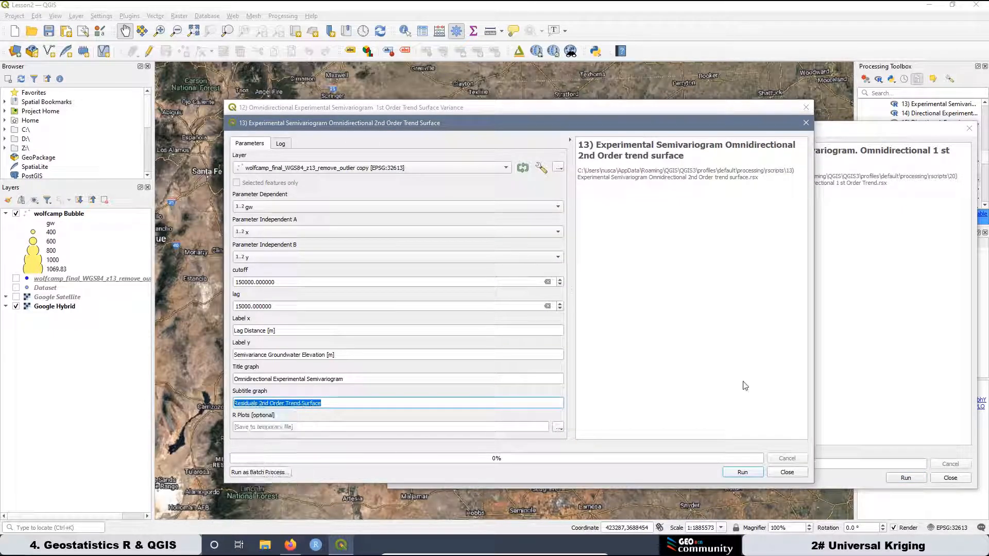
left_click(863, 373)
left_click(435, 413)
right_click(435, 413)
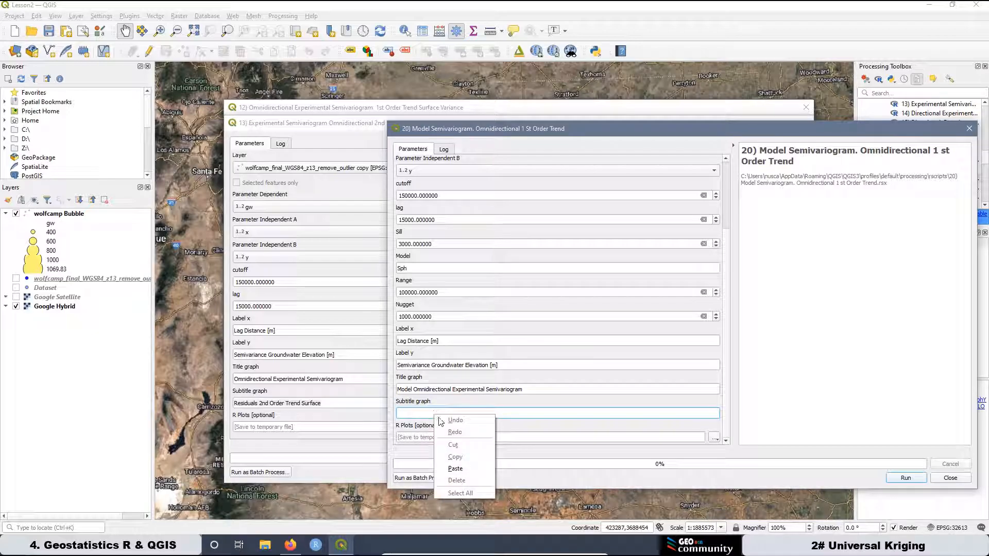
left_click(466, 469)
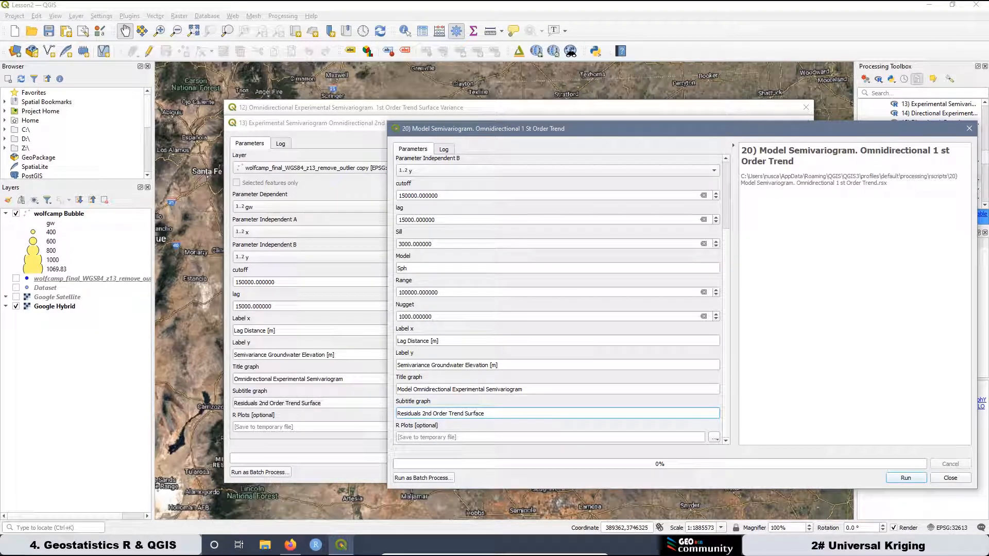
- Change the graph title to "Sph Model. Omnidirectional Experimental Semivariogram" and run the model semivariogram tool
left_click(399, 391)
type("Sph")
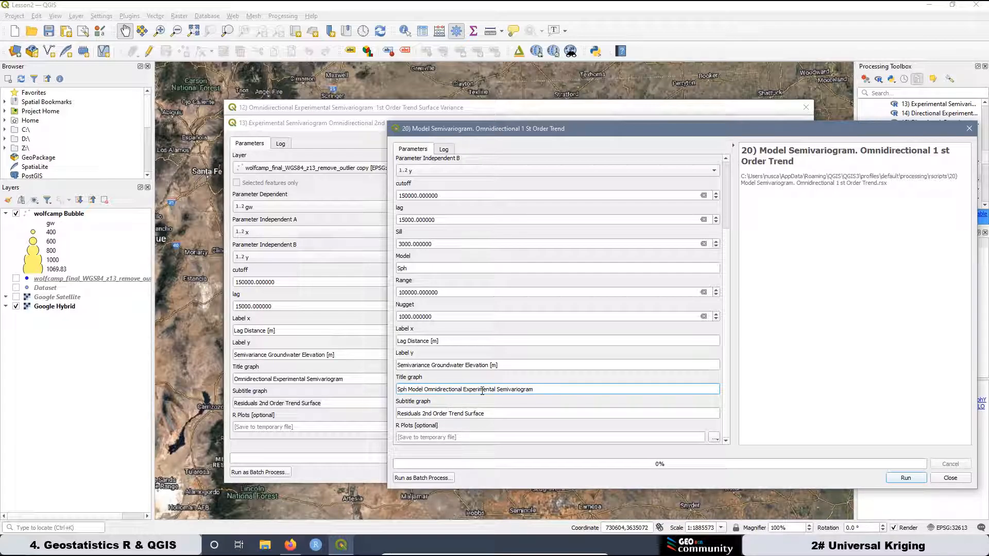
type(".")
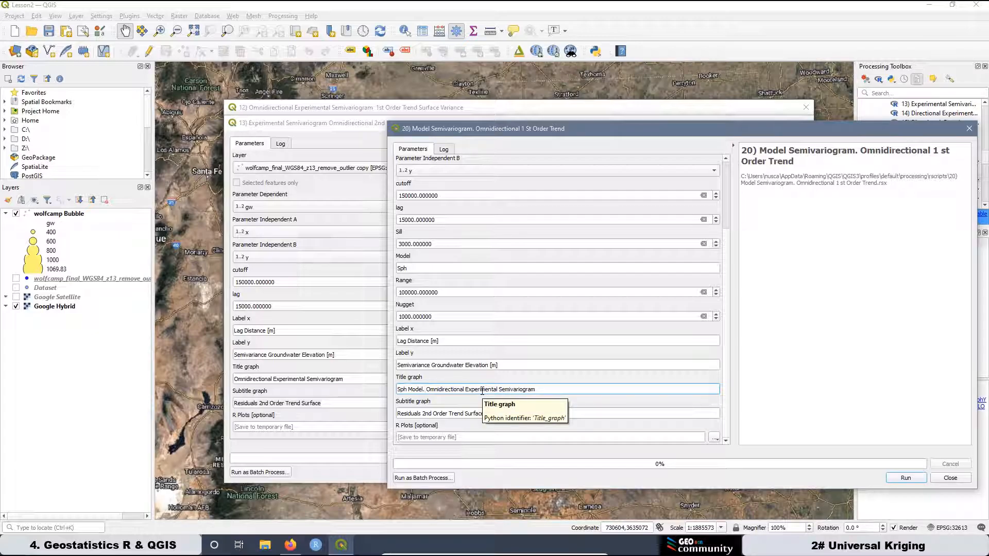
left_click_drag(715, 130, 552, 111)
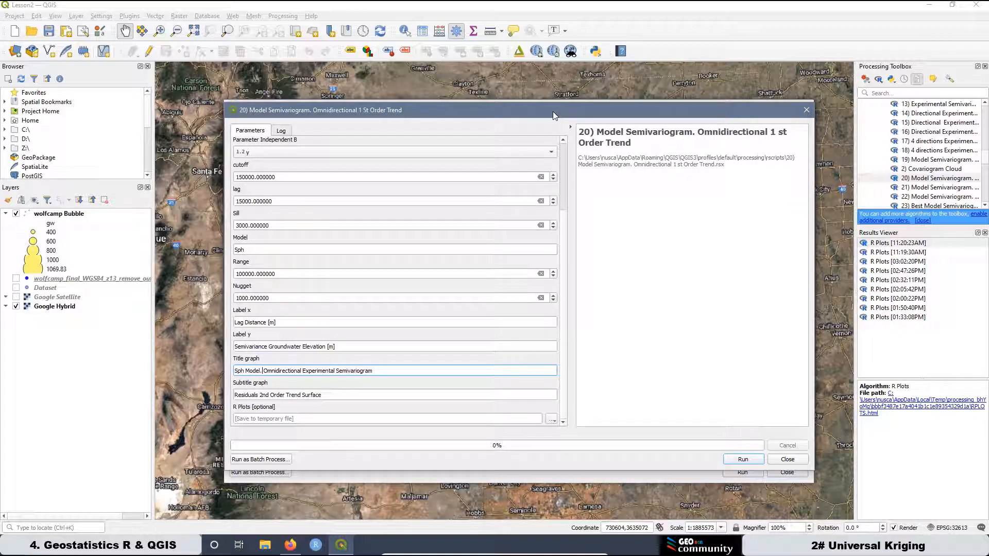
left_click(742, 459)
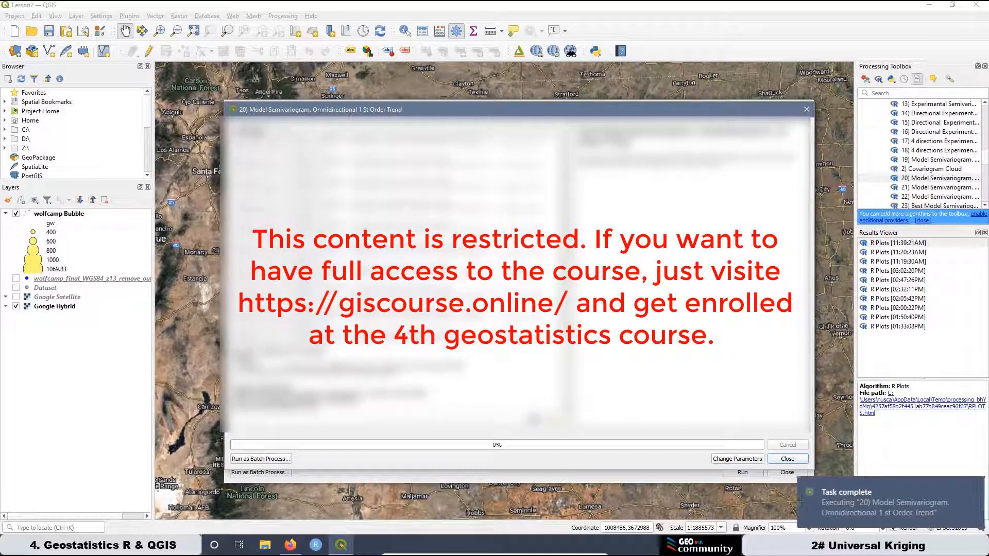
- Examine the fitted nugget, partial sill and range in the run log, and select the newest R Plots result
scroll(310, 287, "up", 1)
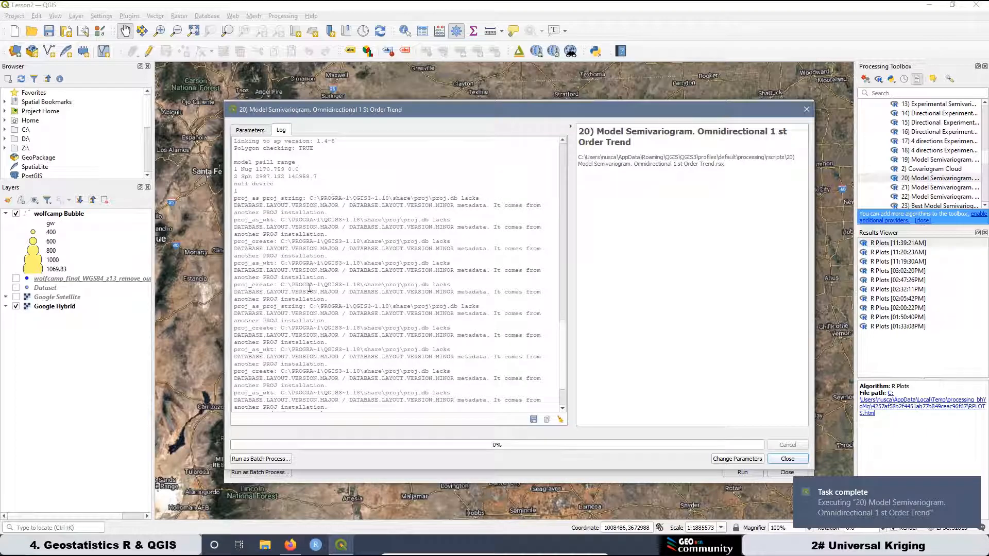
left_click_drag(317, 176, 228, 161)
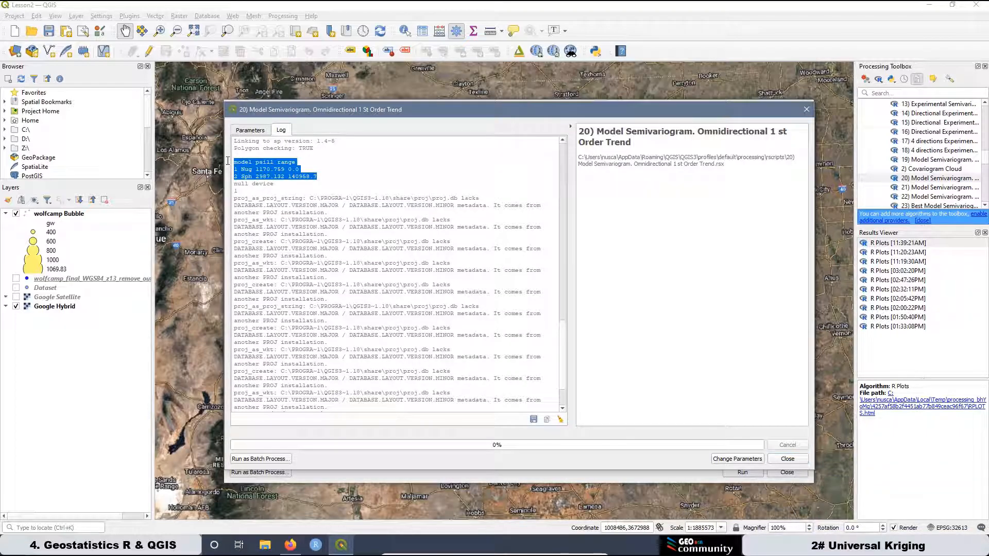
left_click(341, 160)
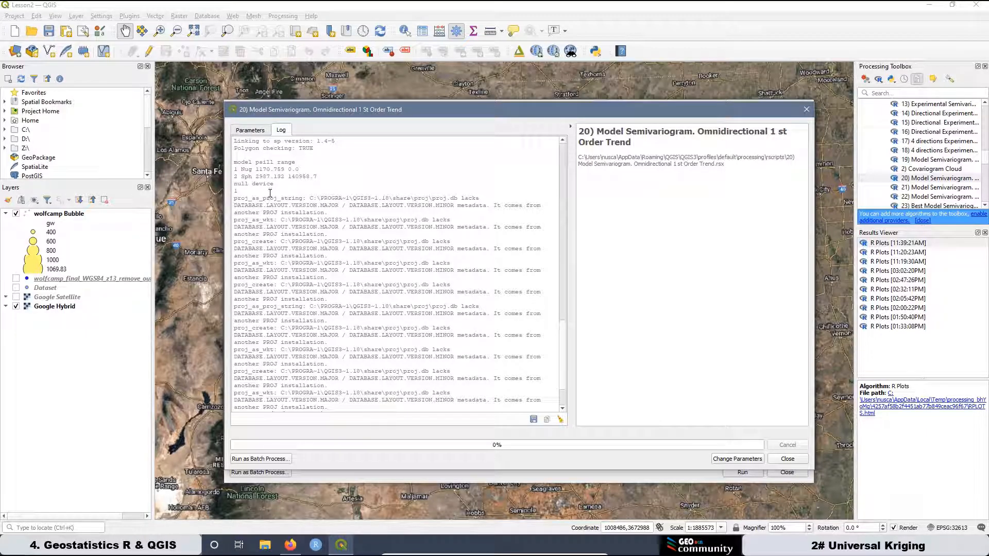
left_click_drag(274, 169, 261, 170)
left_click(307, 163)
left_click_drag(272, 176, 262, 176)
left_click(316, 177)
left_click_drag(321, 176, 293, 175)
left_click(886, 249)
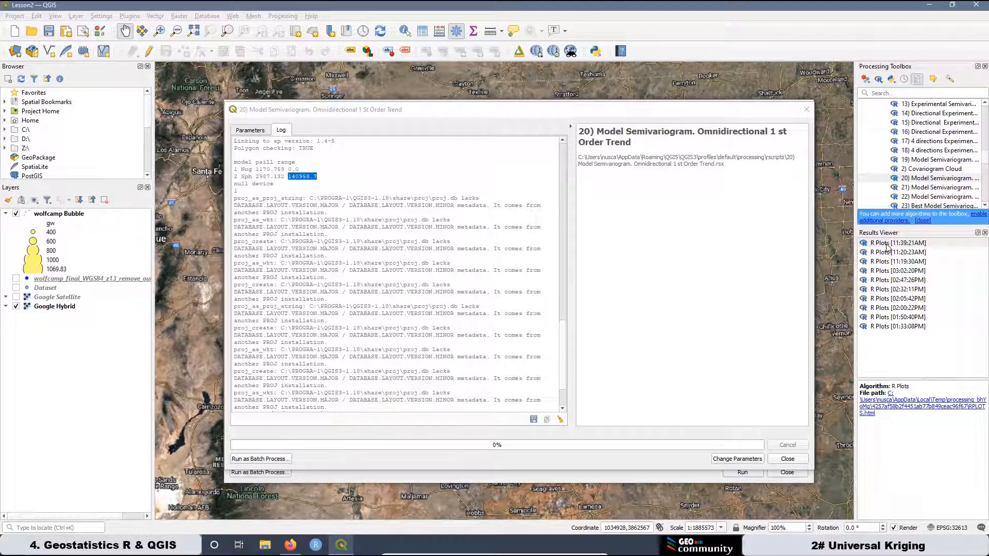
- Open the newest R Plots result and enlarge the spherical model semivariogram to examine its fit and headings
double_click(887, 245)
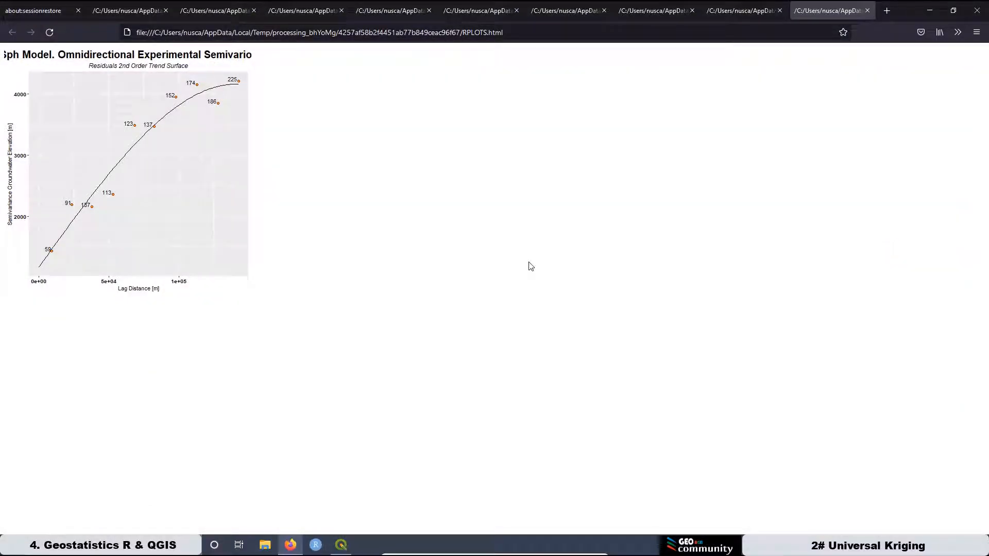
key("ctrl+plus")
key("ctrl+plus")
key("ctrl+plus")
key("ctrl+plus")
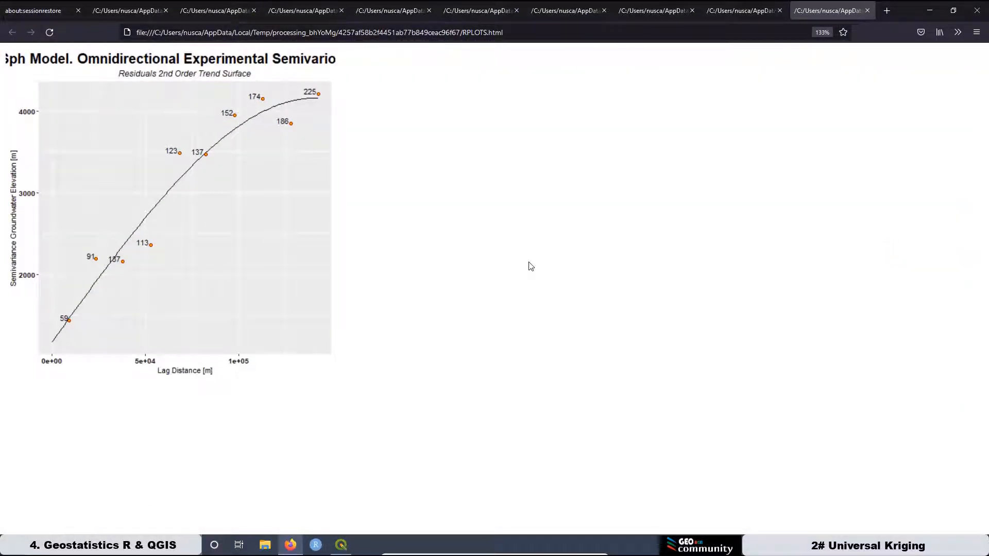
key("ctrl+plus")
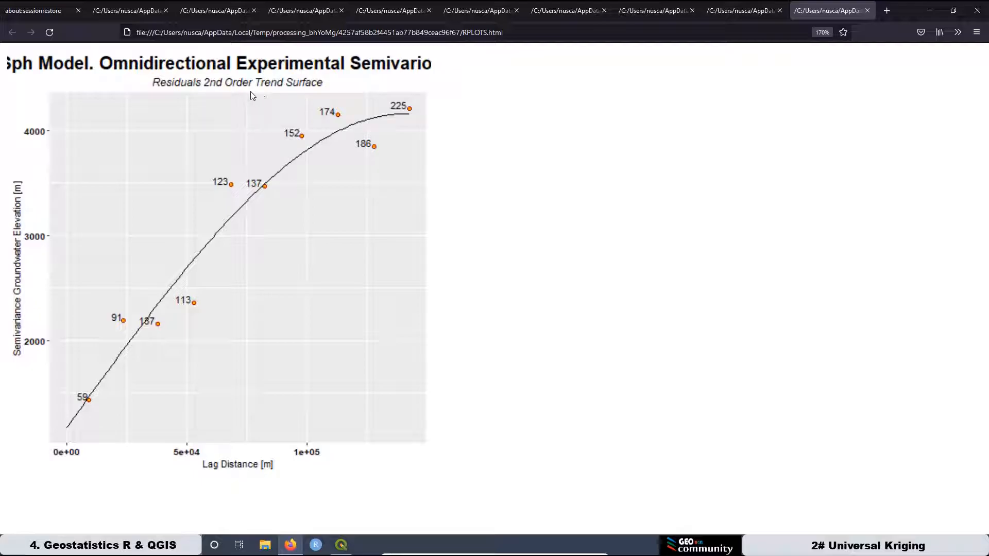
- Change the graph subtitle in the model semivariogram tool to "Residuals 1st Order Trend Surface"
left_click(341, 545)
left_click(250, 131)
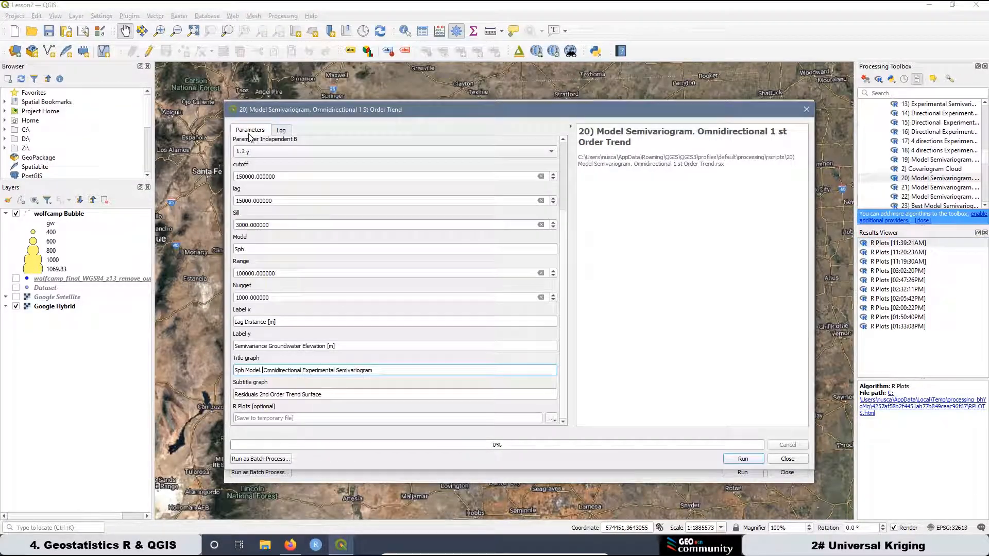
left_click(267, 395)
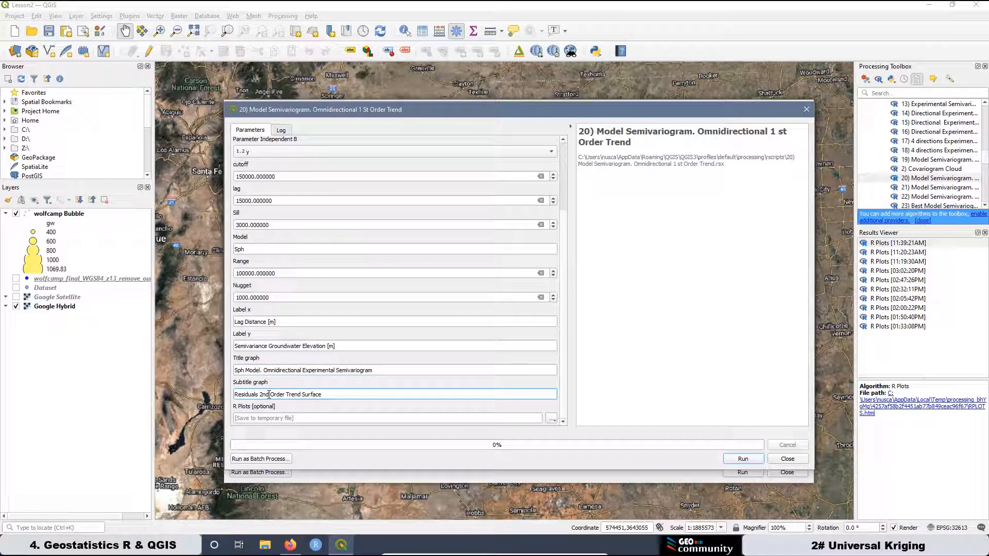
left_click_drag(265, 394, 262, 393)
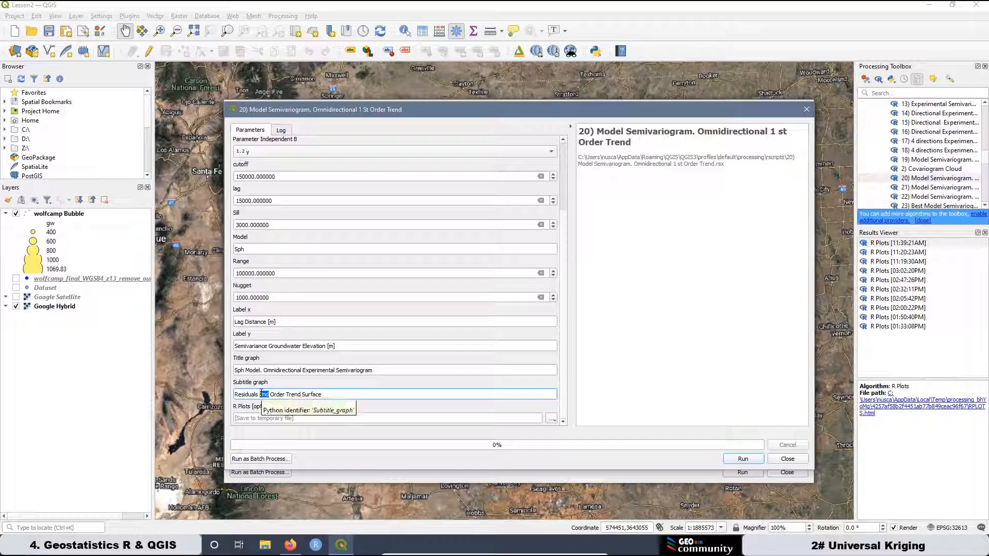
type("1st")
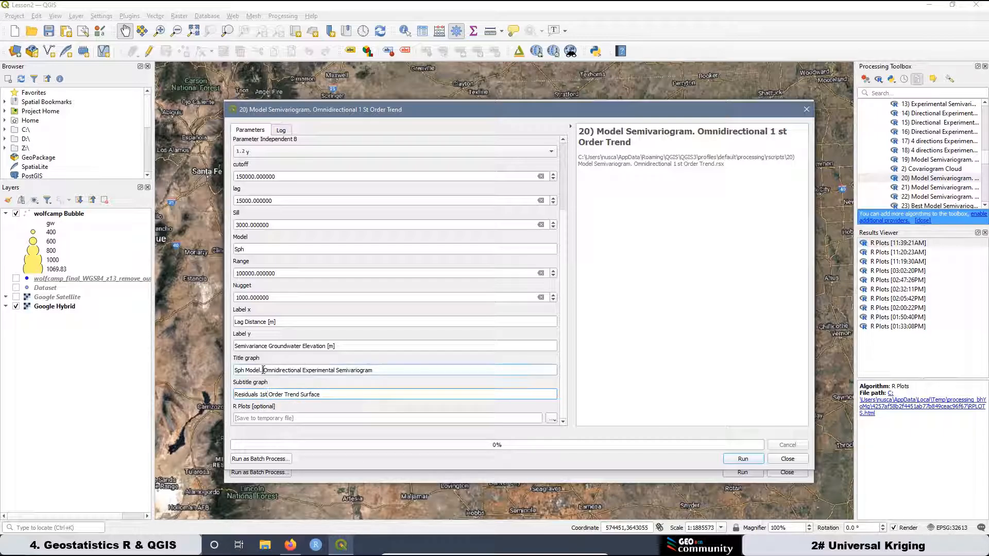
- Move "Sph Model." from the graph title to the start of the subtitle and rerun the model semivariogram tool
left_click_drag(264, 370, 235, 369)
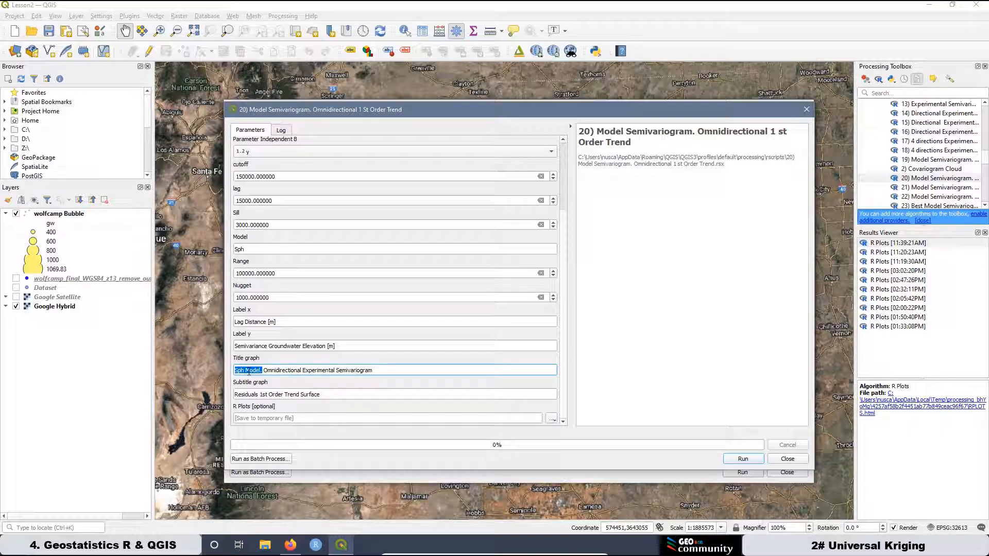
right_click(248, 372)
left_click(281, 404)
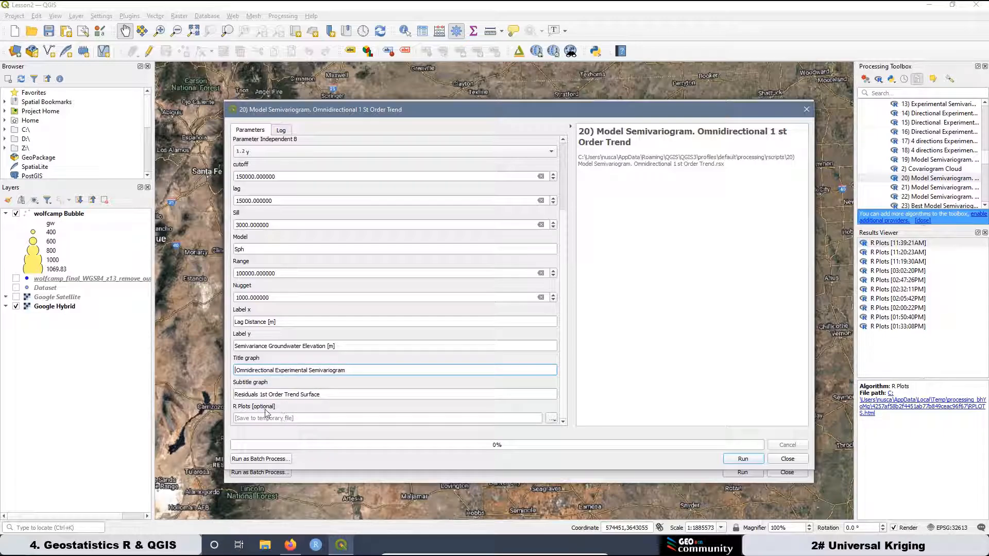
left_click(236, 394)
right_click(236, 395)
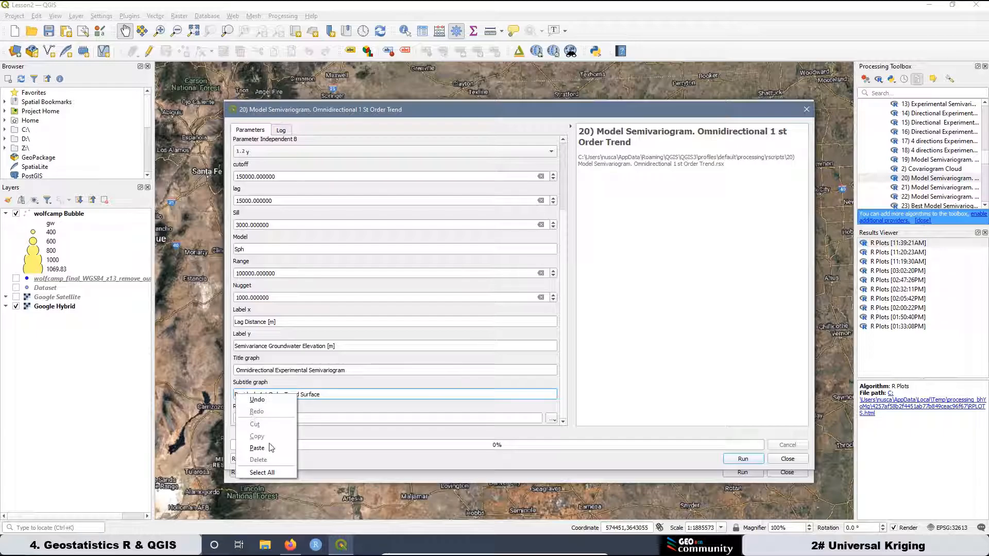
left_click(270, 446)
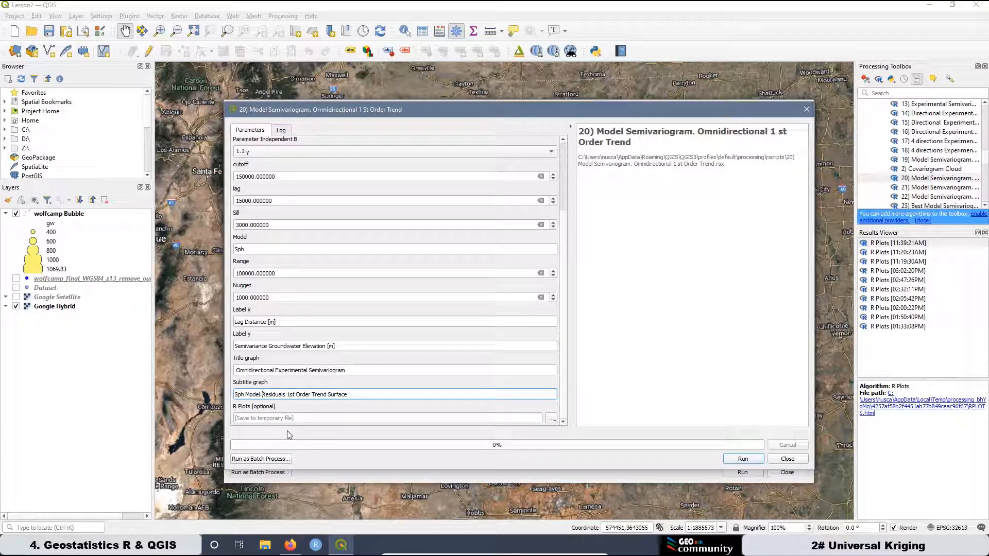
left_click(264, 395)
left_click(748, 463)
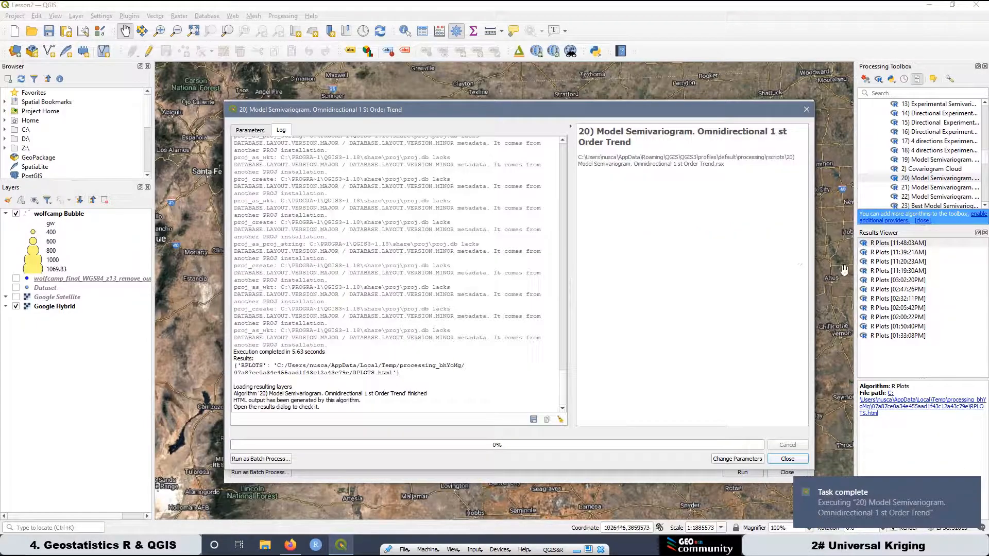
- Open the newest R Plots result, close the previous plot's page, and enlarge the retitled spherical semivariogram
double_click(883, 244)
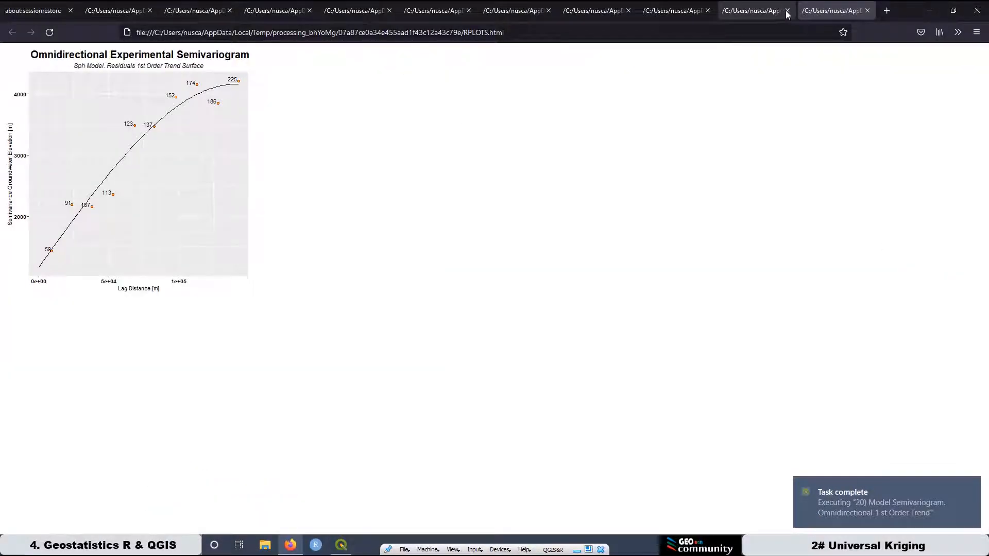
left_click(786, 10)
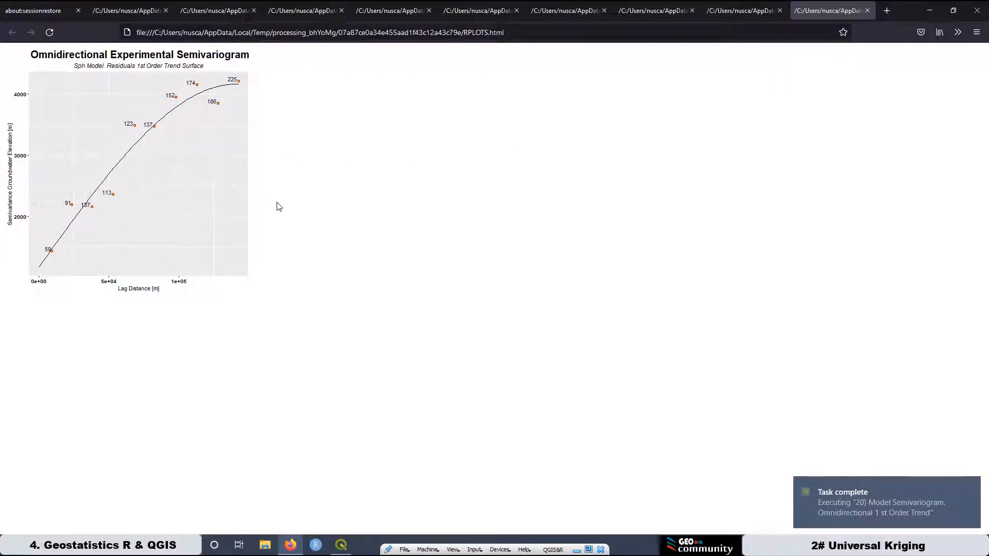
key("ctrl+plus")
key("ctrl+plus")
key("ctrl+plus")
key("ctrl+plus")
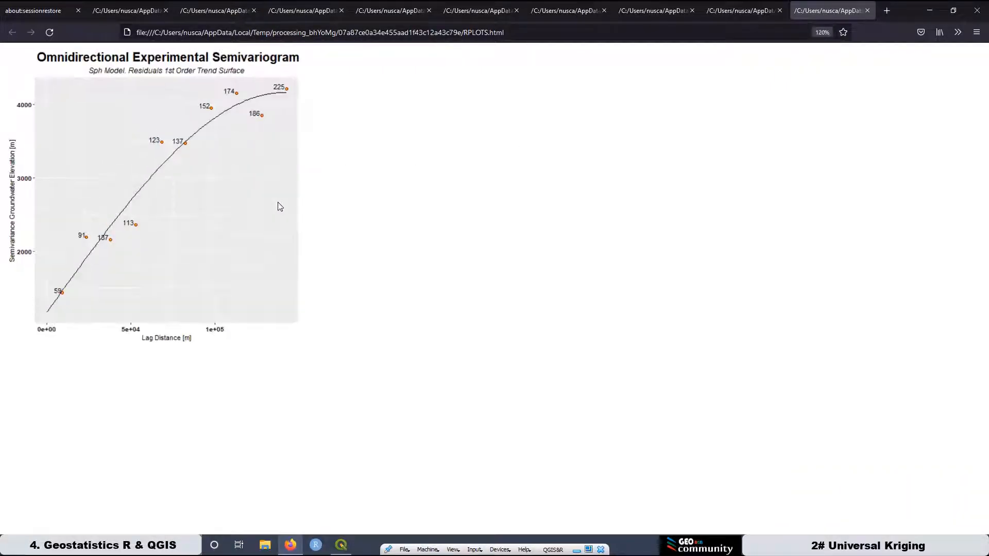
key("ctrl+plus")
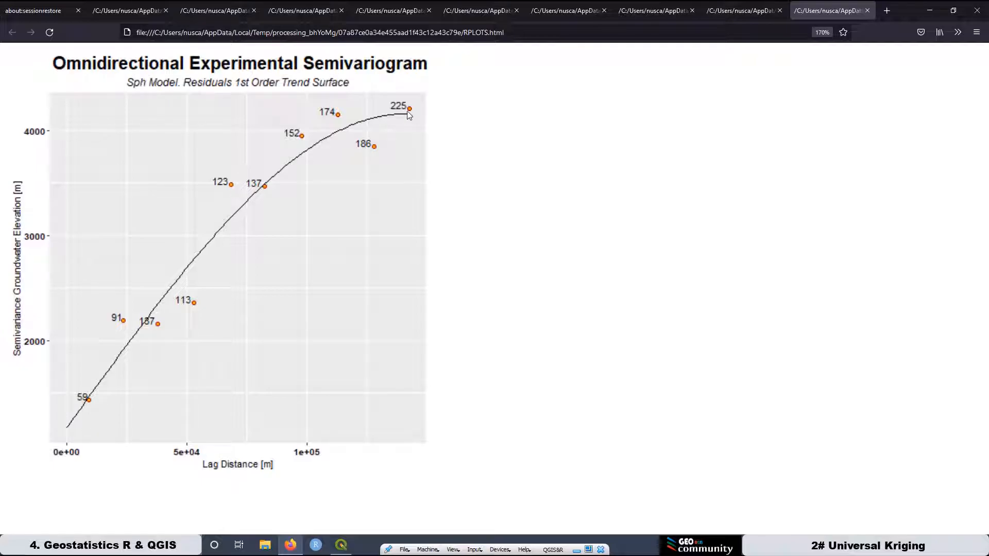
- Open script 28) Model Semivariogram Manually for the 1st order trend surface, view its parameters, and close it without running
left_click(341, 545)
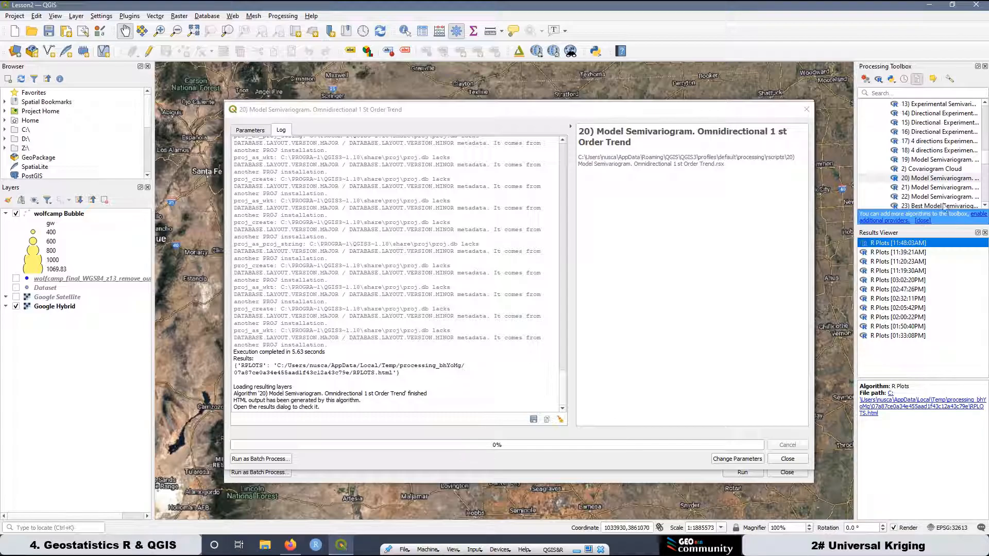
left_click(986, 206)
left_click(987, 205)
left_click(986, 206)
left_click(986, 205)
left_click(986, 205)
left_click(986, 205)
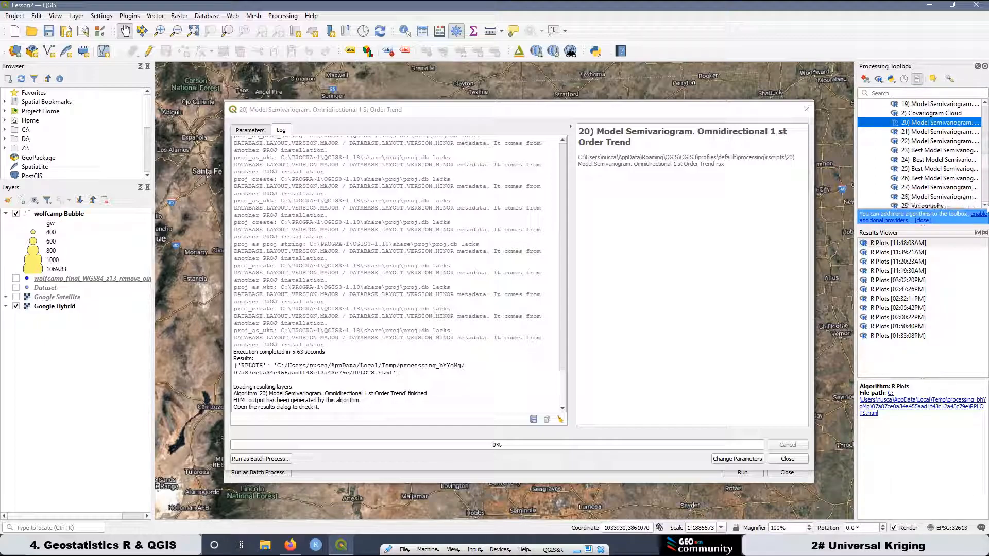
double_click(931, 197)
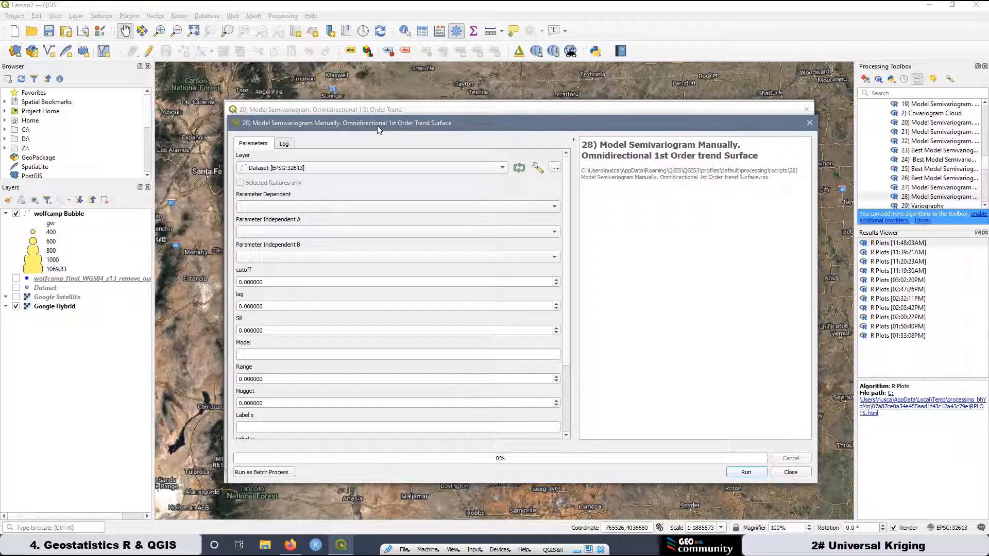
left_click(809, 124)
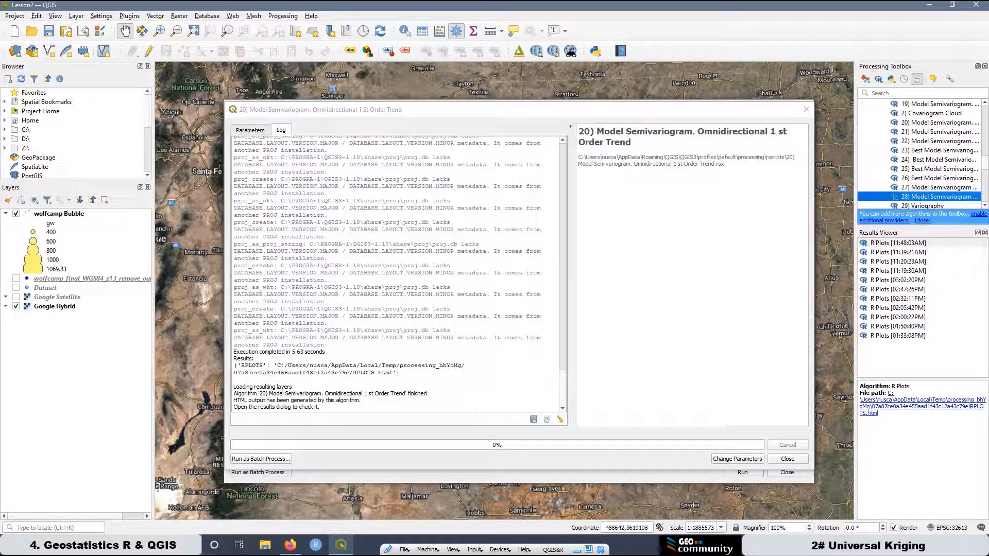
- Set the model to Exp, start the subtitle with "Exp Model." in place of Sph, and rerun the semivariogram tool
left_click(291, 545)
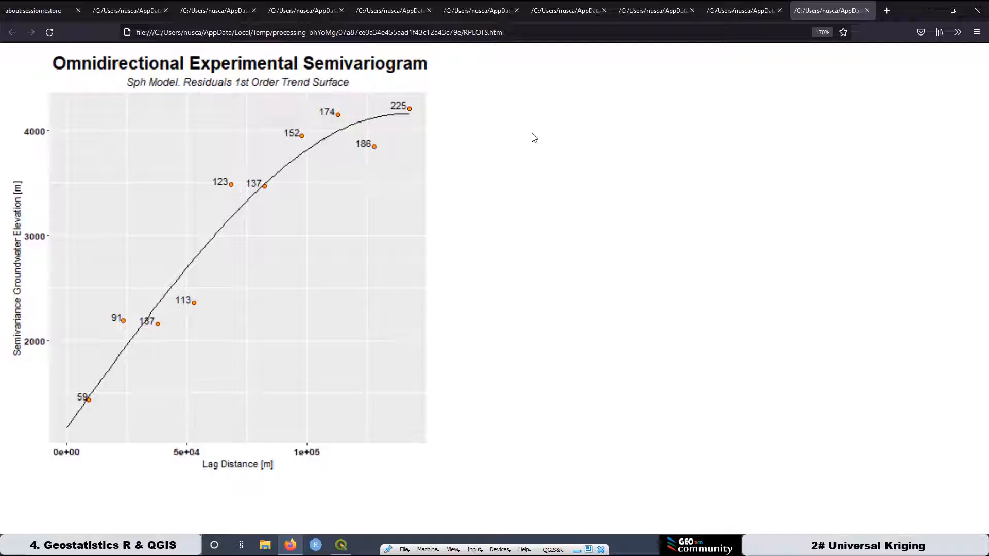
left_click(340, 545)
left_click(251, 130)
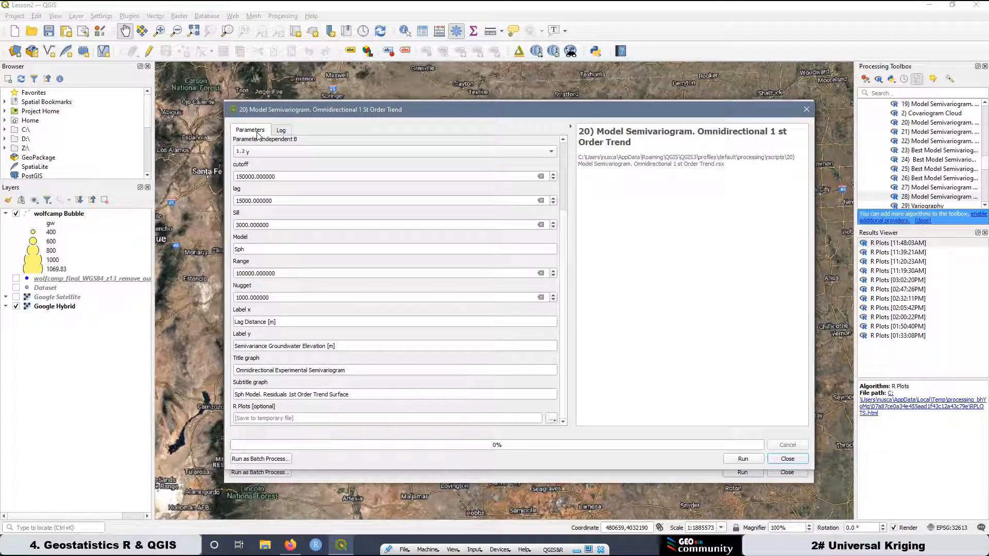
double_click(252, 250)
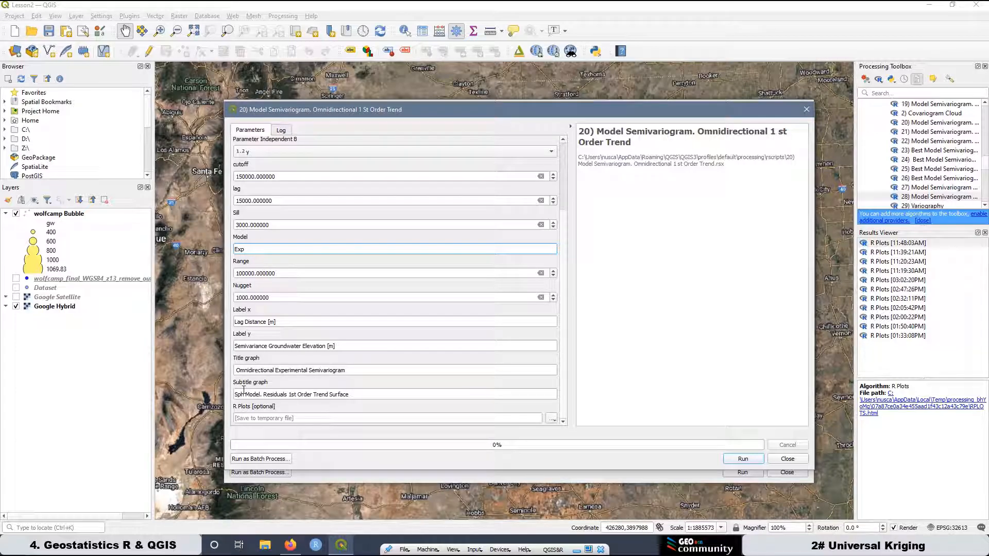
left_click_drag(244, 392, 234, 394)
type("Exp")
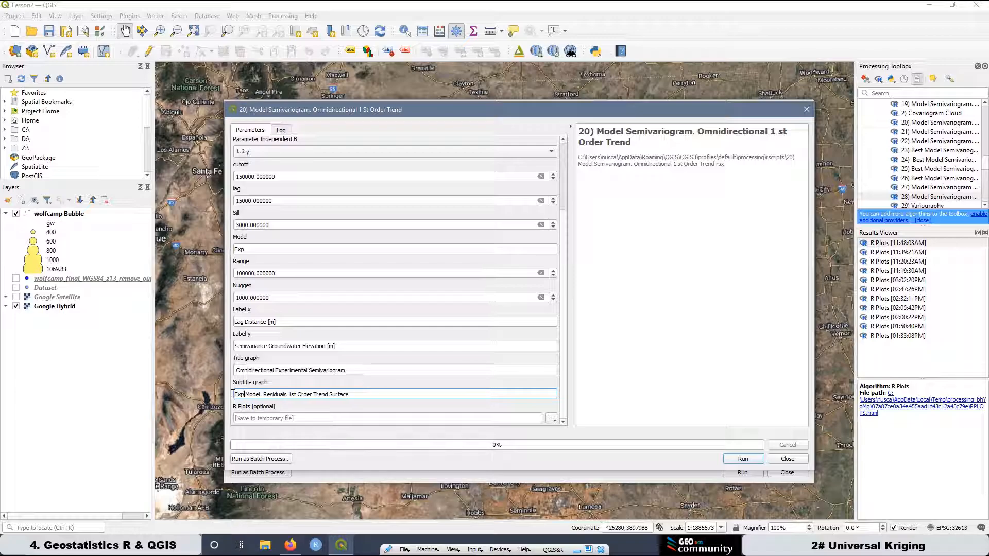
left_click(743, 459)
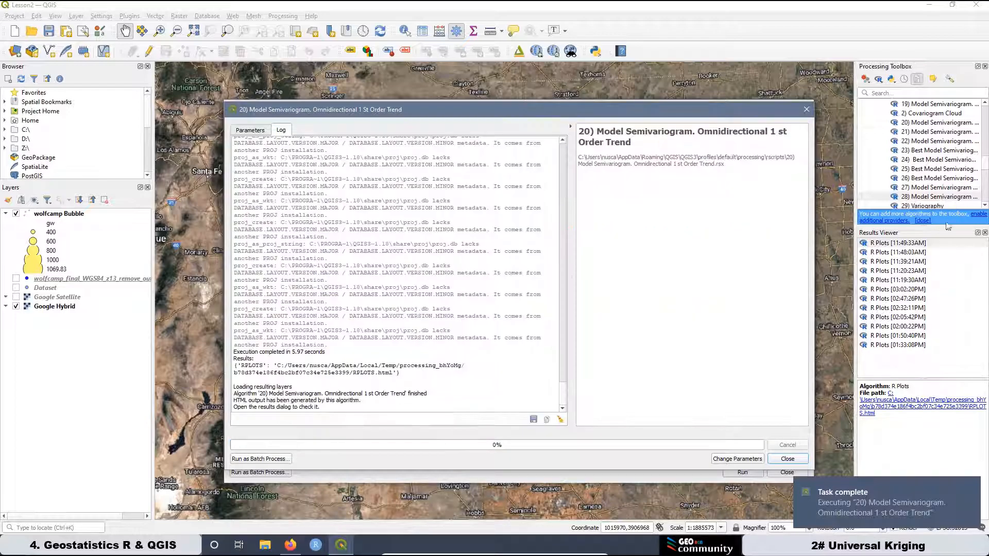
- Open and enlarge the newest R Plots result, and compare the exponential model's curve with the spherical one
double_click(911, 243)
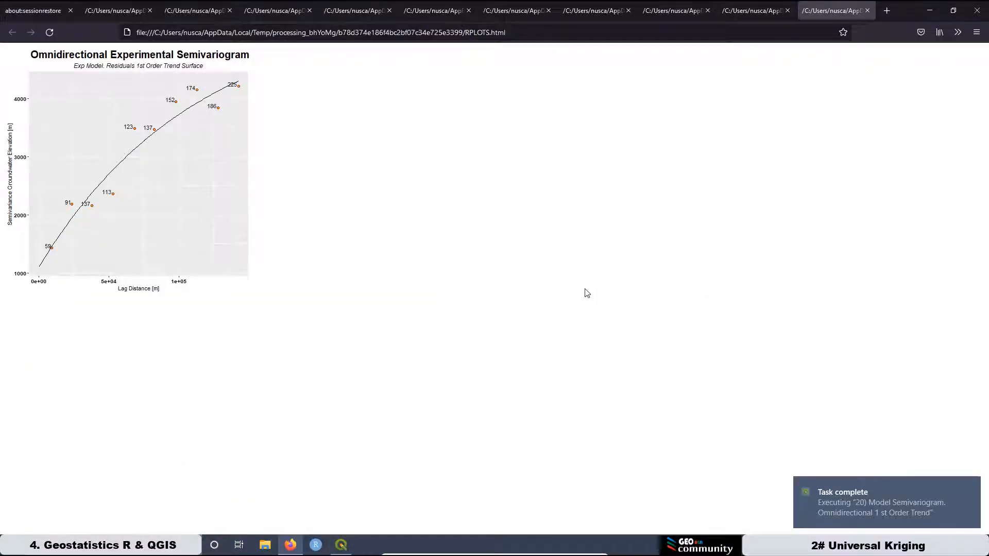
scroll(587, 293, "up", 5, "ctrl")
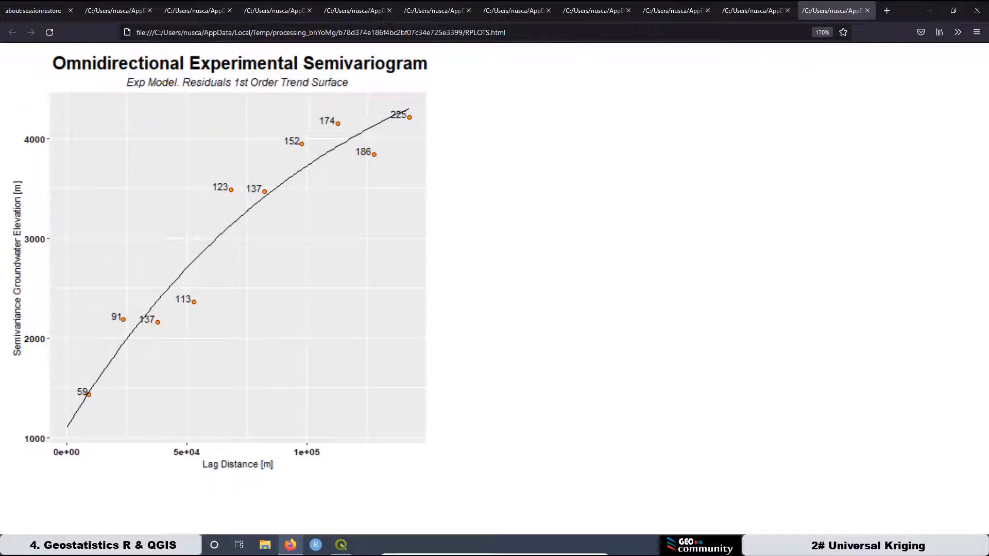
left_click(760, 13)
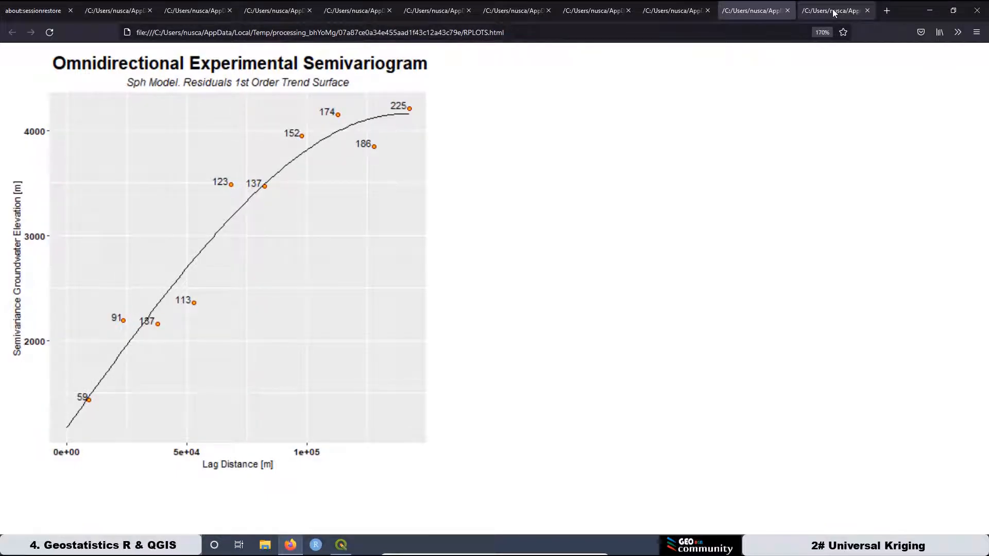
left_click(834, 13)
left_click(753, 13)
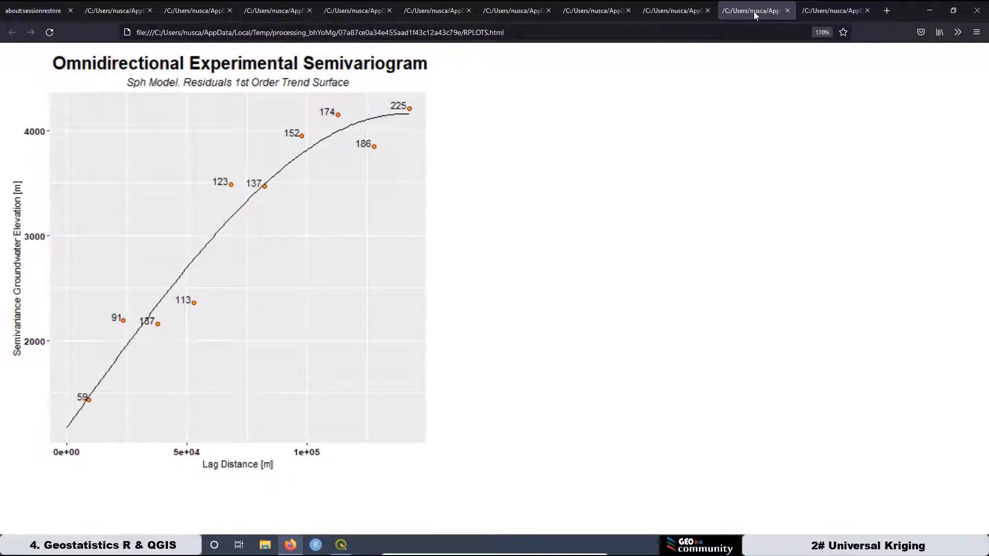
left_click(831, 11)
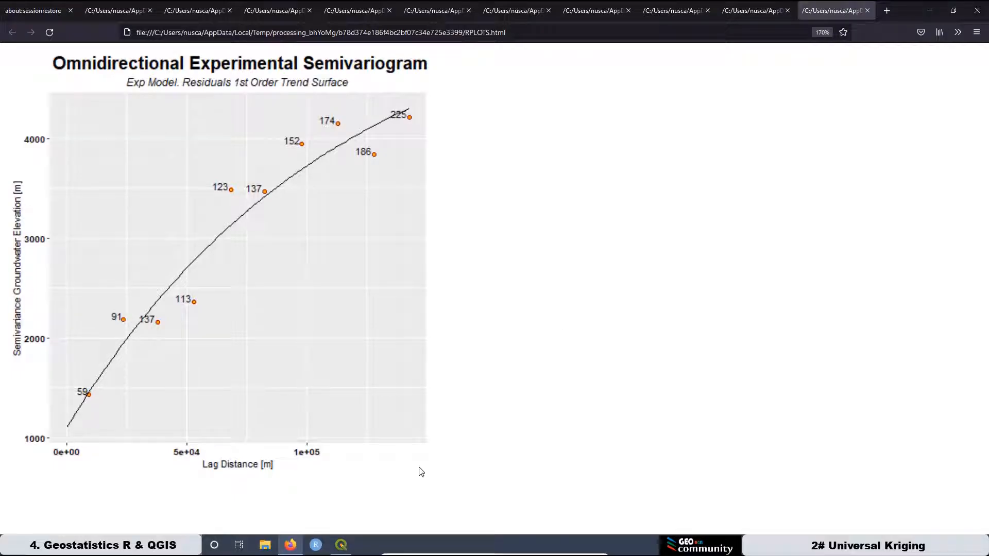
- Examine the exponential model's fitted nugget, partial sill and range in the run log, and return to the tool's parameters
left_click(342, 550)
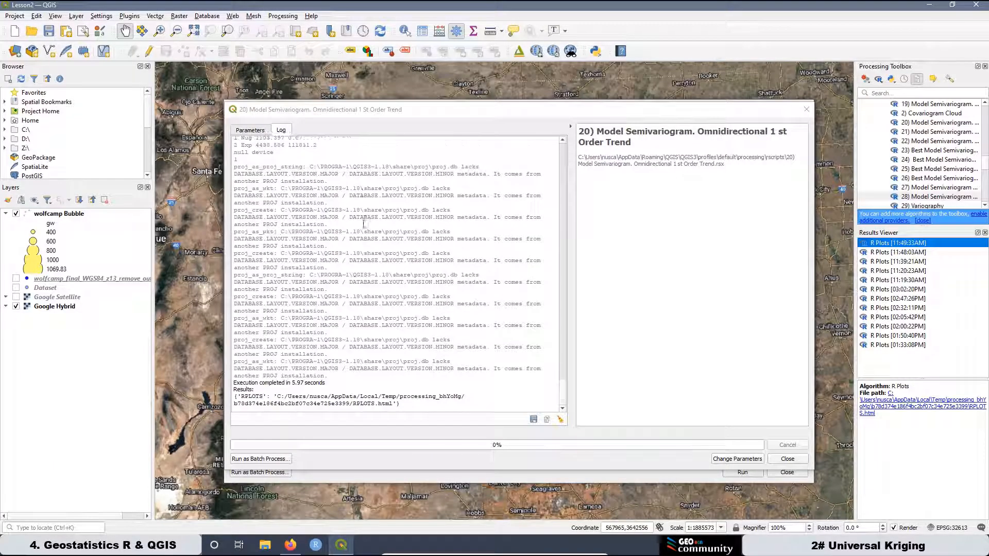
scroll(364, 230, "up", 10)
left_click_drag(325, 210, 225, 191)
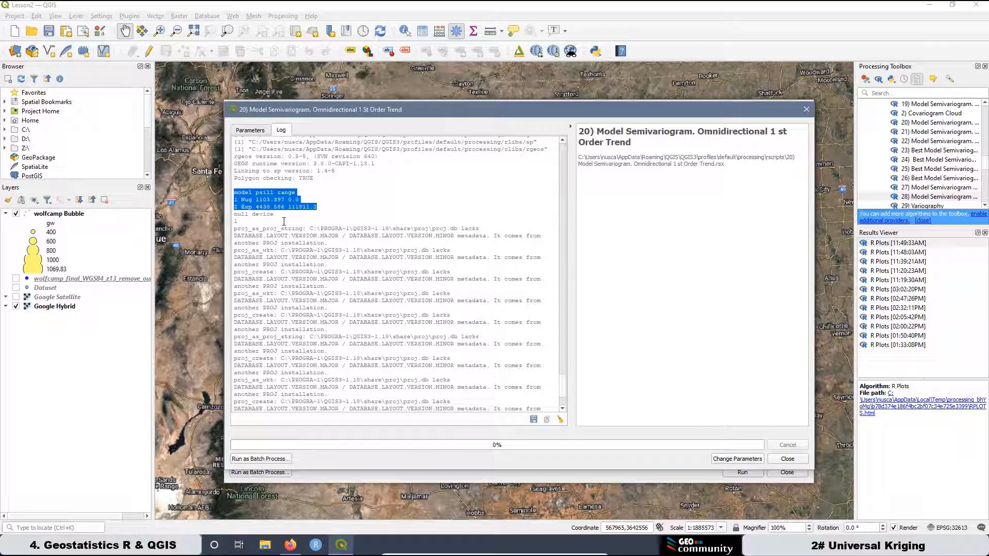
left_click(271, 206)
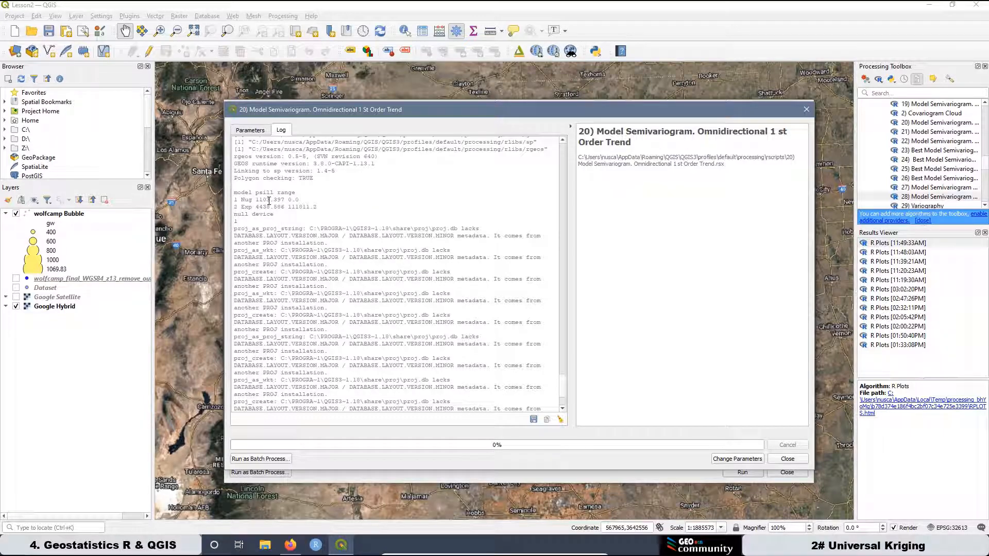
left_click_drag(270, 200, 253, 199)
left_click(273, 207)
left_click_drag(286, 206, 258, 204)
left_click_drag(318, 206, 289, 207)
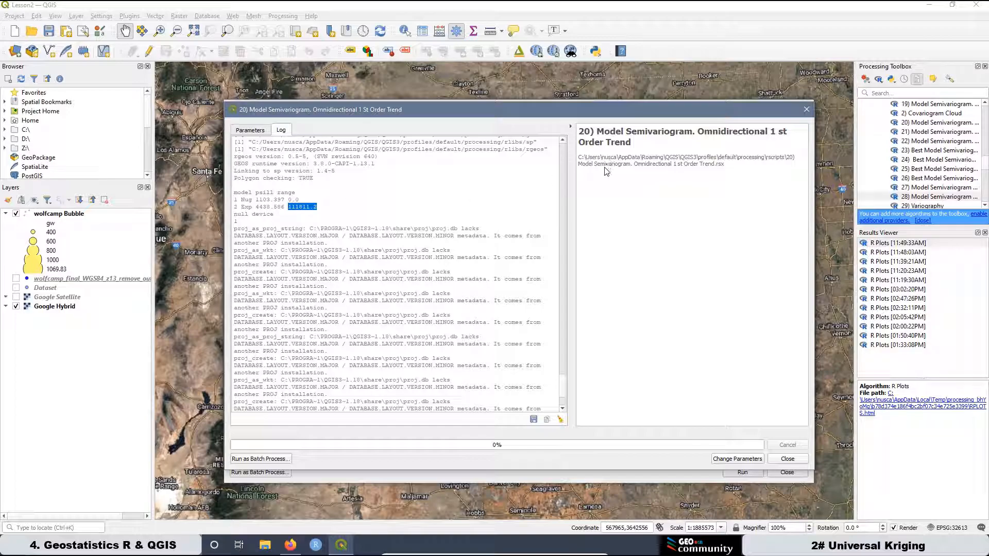
left_click(256, 132)
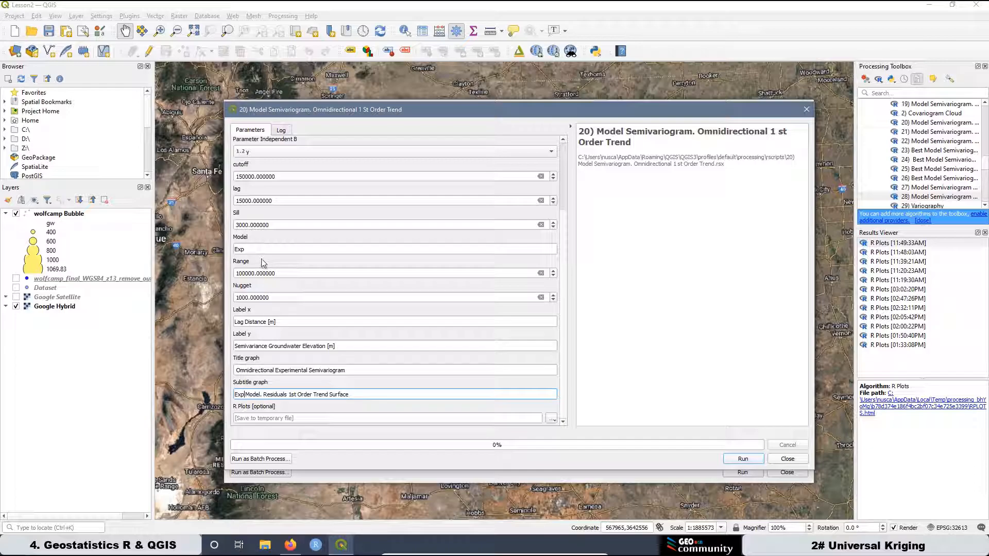
- Set the model to Gau, start the subtitle with "Gau Model." in place of Exp, and rerun the semivariogram tool
left_click_drag(254, 249, 231, 250)
type("Gau")
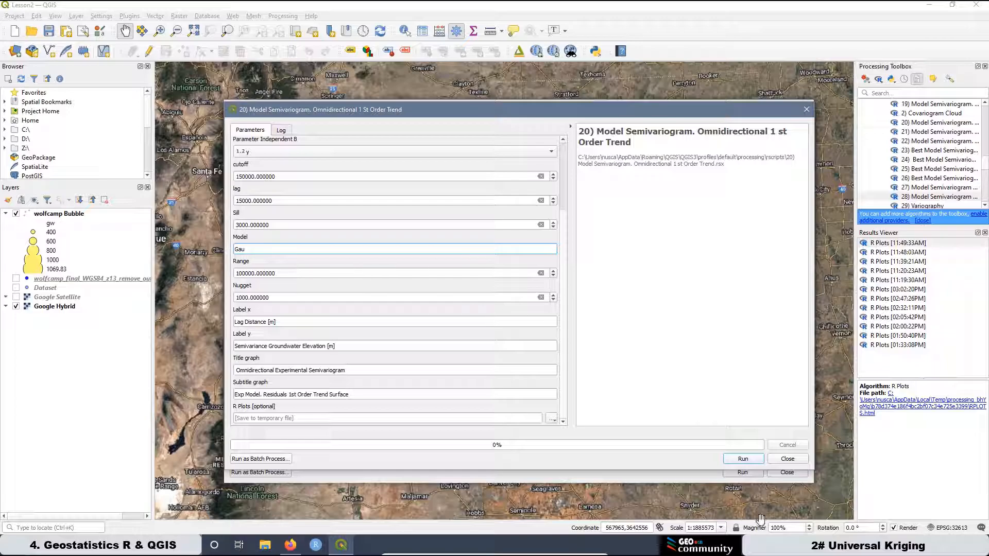
double_click(242, 395)
type("Gau")
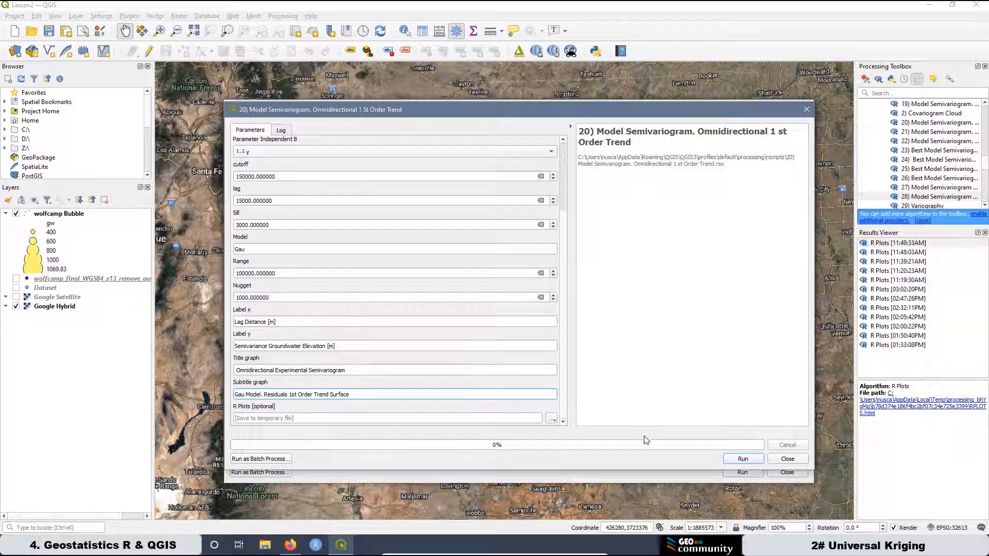
left_click(743, 459)
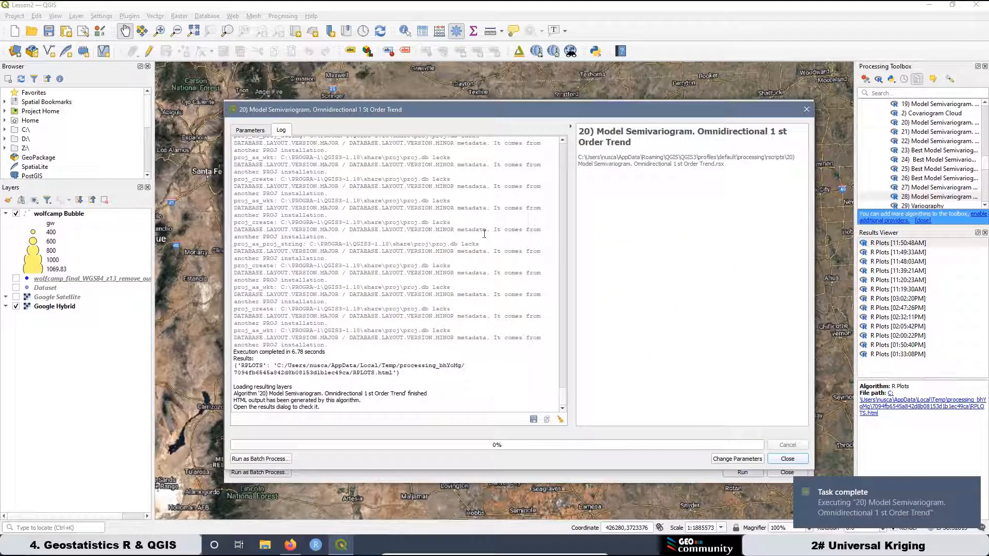
- Examine the Gaussian model's fitted nugget, partial sill and range in the run log, and view its newest R Plots result enlarged
scroll(374, 216, "up", 4)
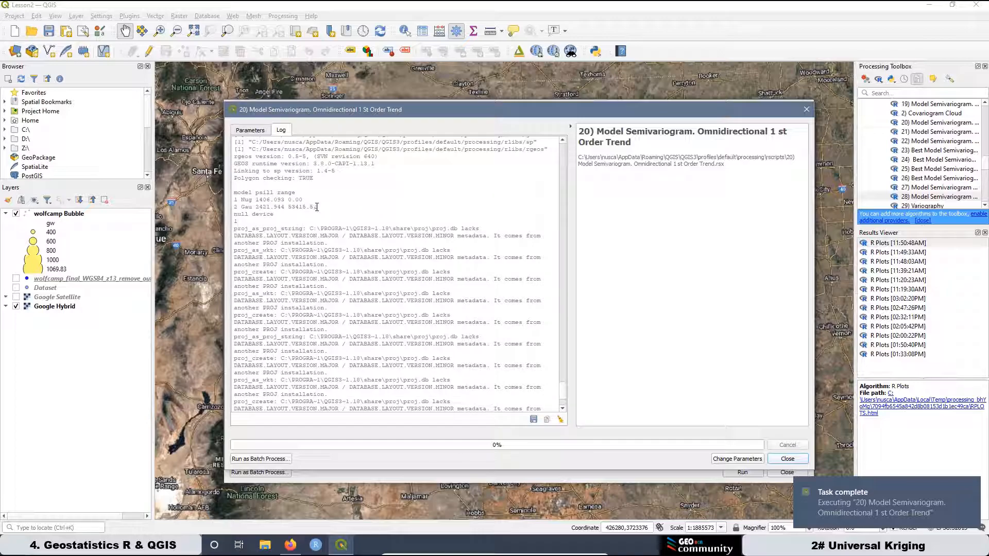
left_click_drag(233, 190, 317, 208)
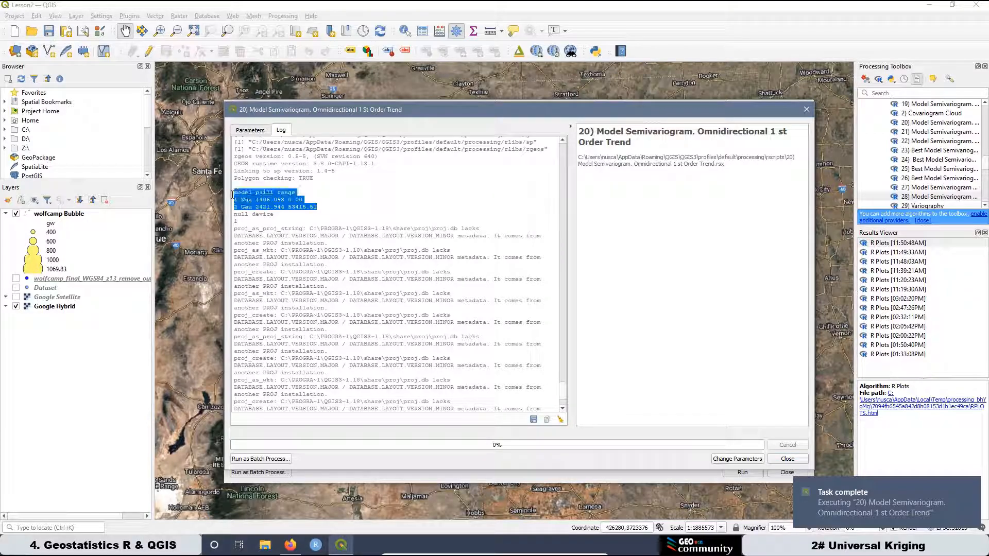
double_click(899, 246)
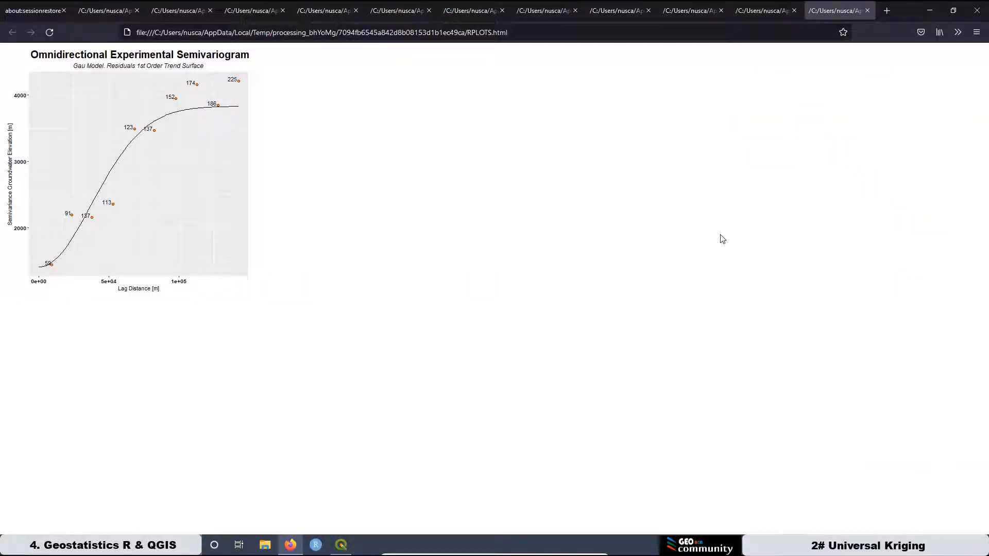
key("ctrl+plus")
key("ctrl+plus")
key("ctrl+plus")
key("ctrl+plus")
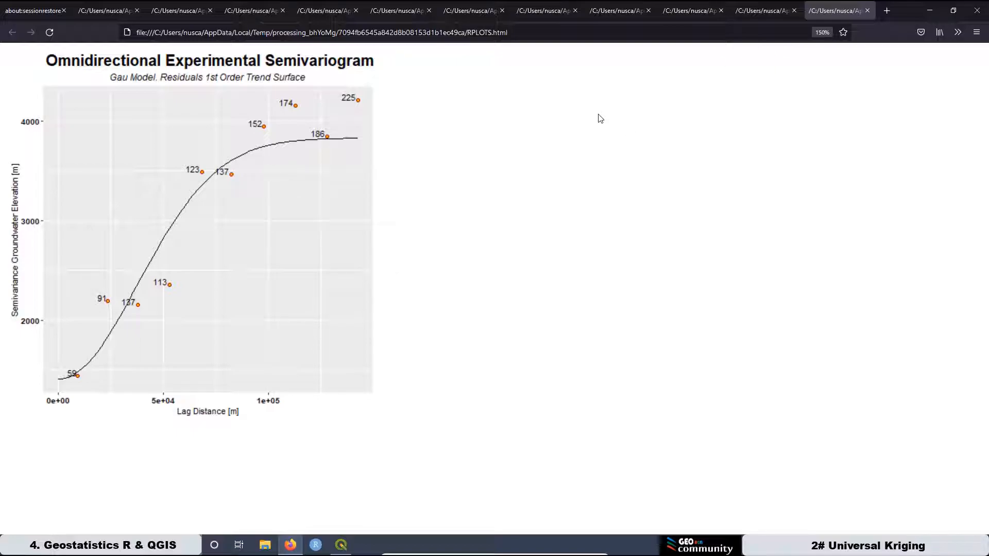
key("ctrl+plus")
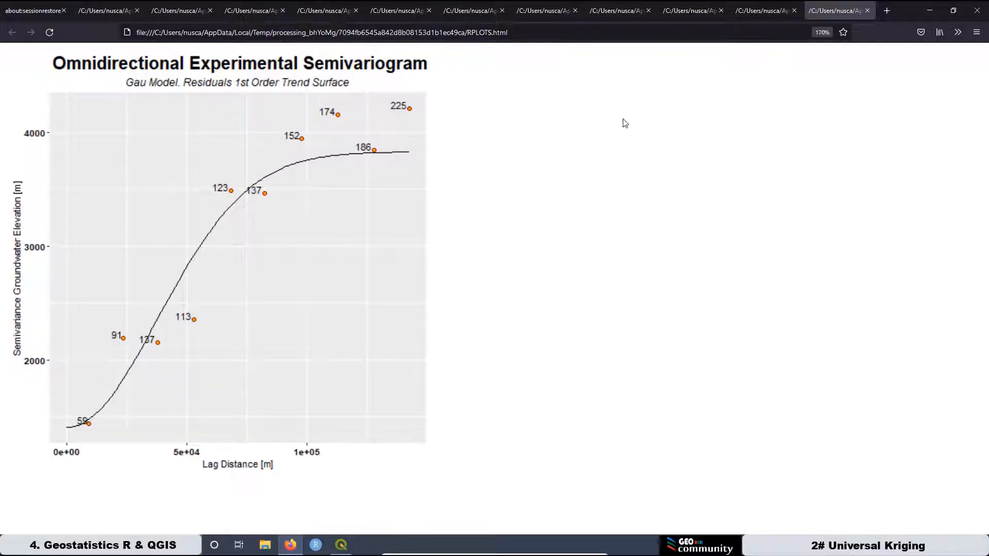
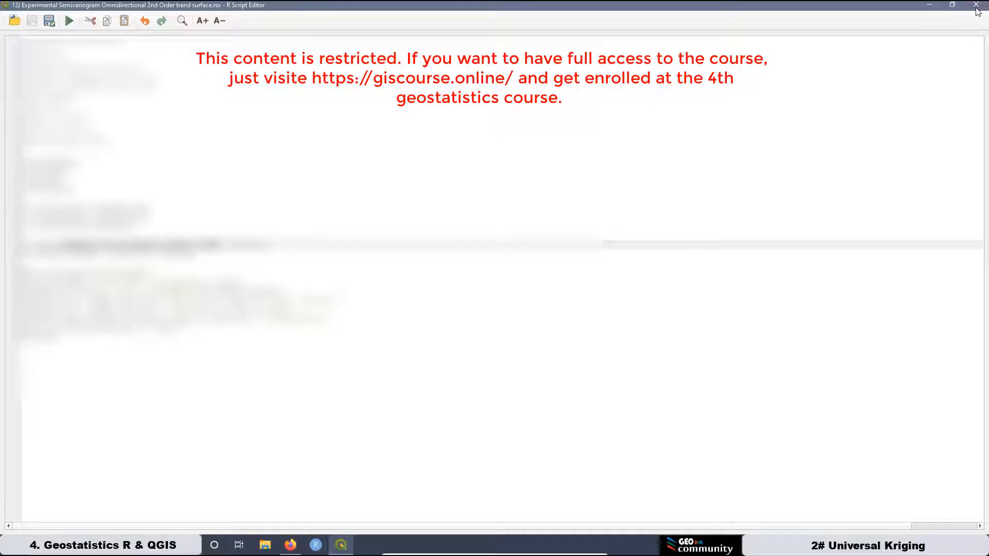
- Close script 13) and edit script 20) Model Semivariogram. Omnidirectional 1 st Order Trend, replacing its first-order trend expression with the copied second-order one
left_click(976, 4)
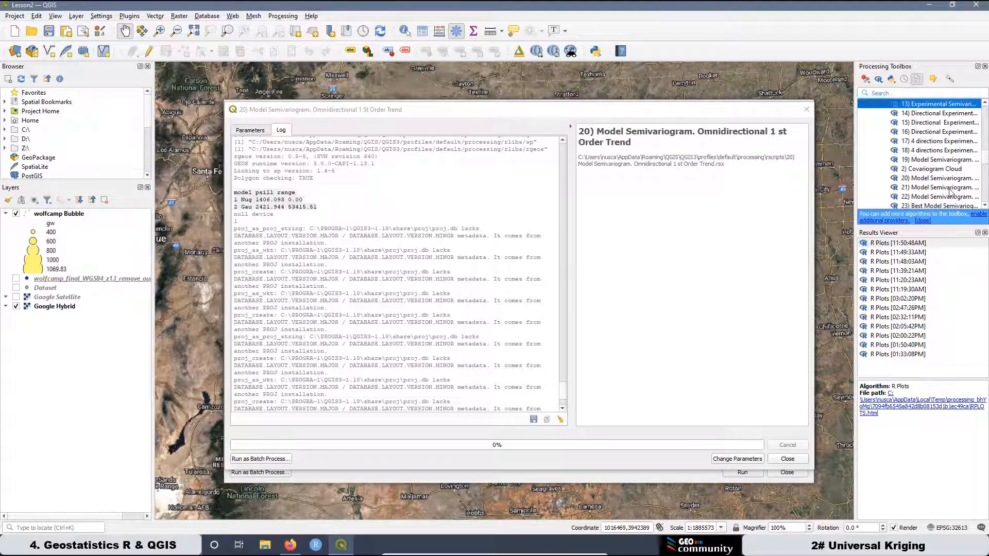
left_click(922, 179)
right_click(922, 178)
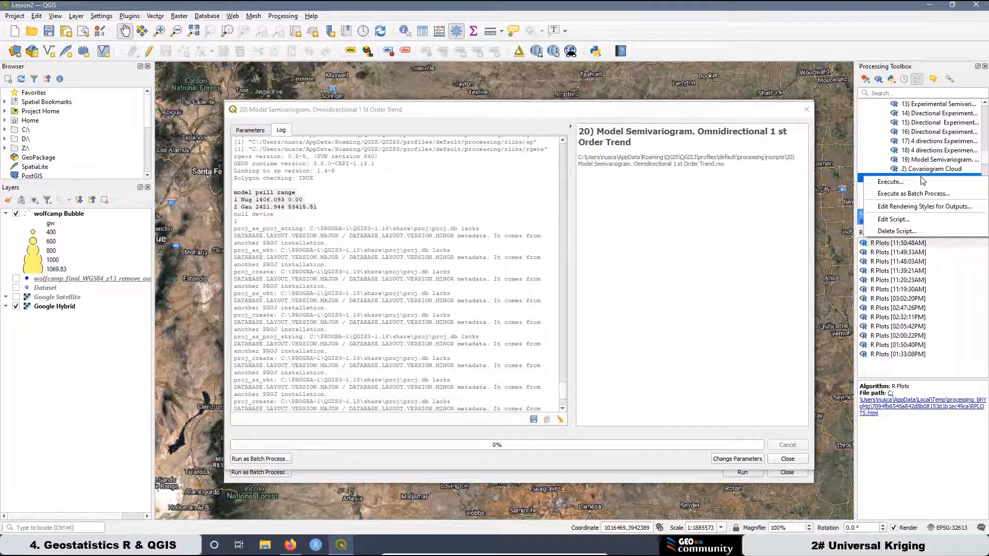
left_click(894, 219)
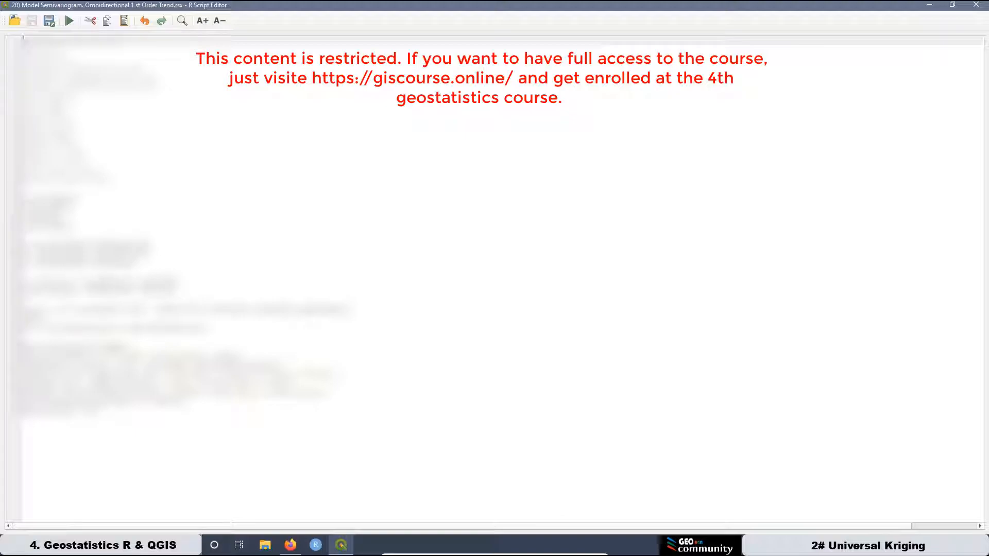
left_click_drag(135, 282, 87, 282)
right_click(98, 282)
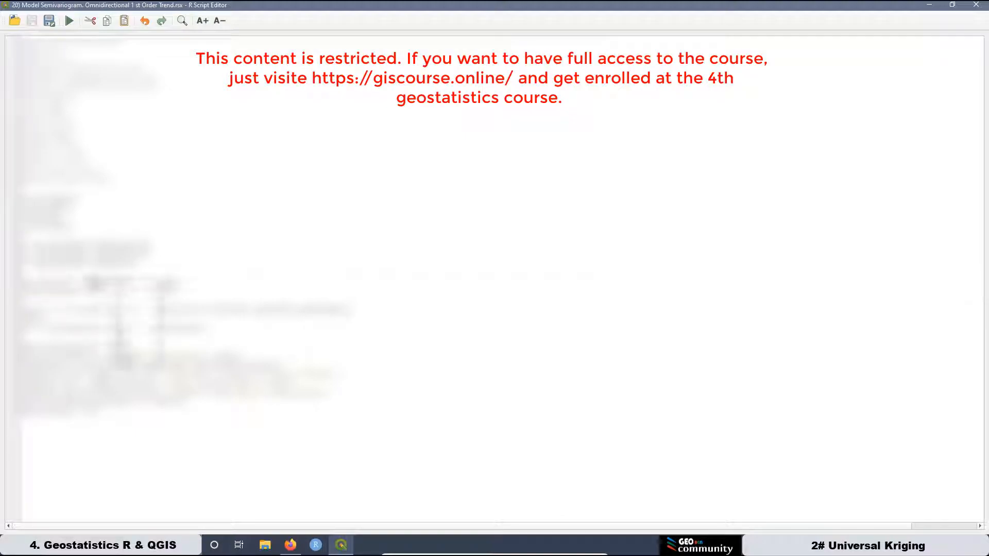
left_click(115, 335)
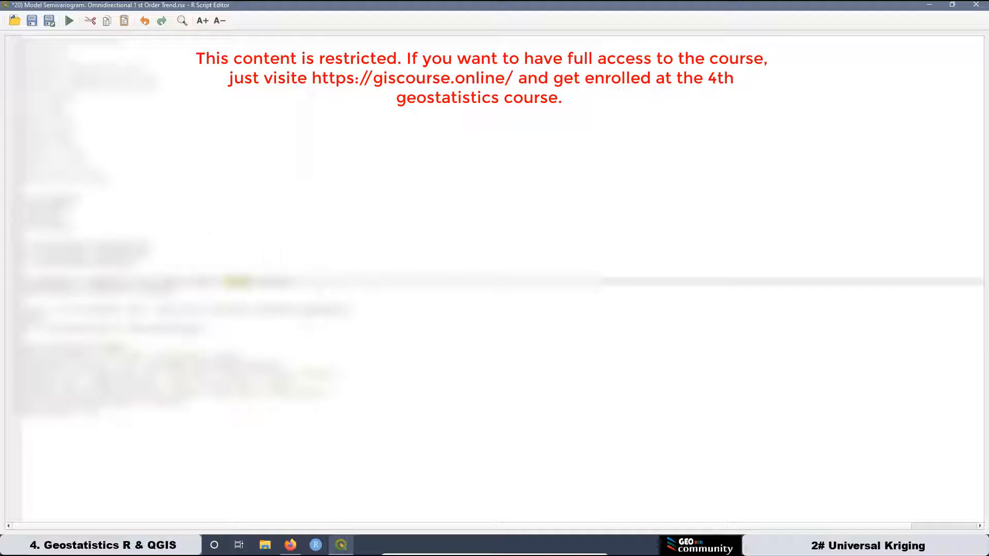
- Start saving the edited script as a new file in the rscripts folder, taking the existing 20) Model Semivariogram script's name as the base
left_click(49, 21)
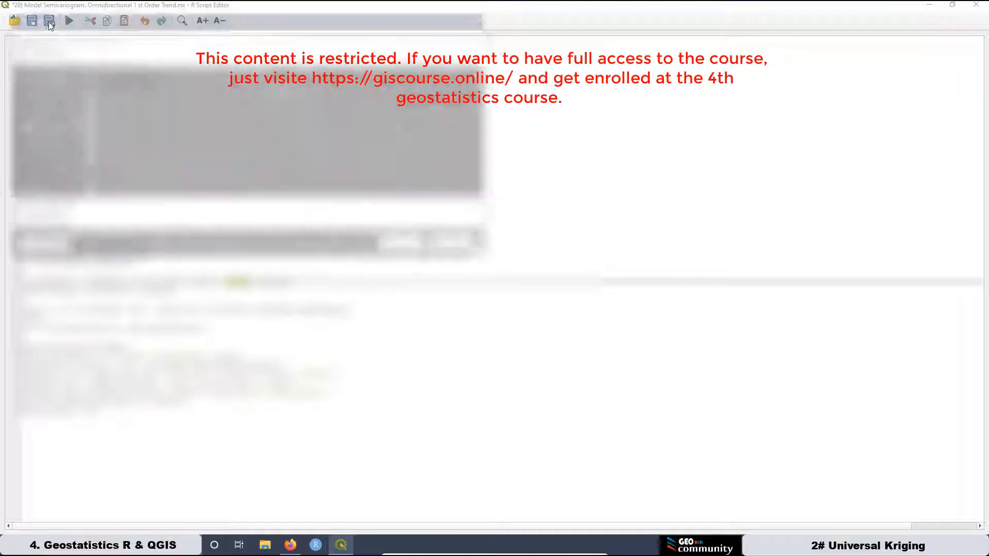
scroll(155, 139, "down", 8)
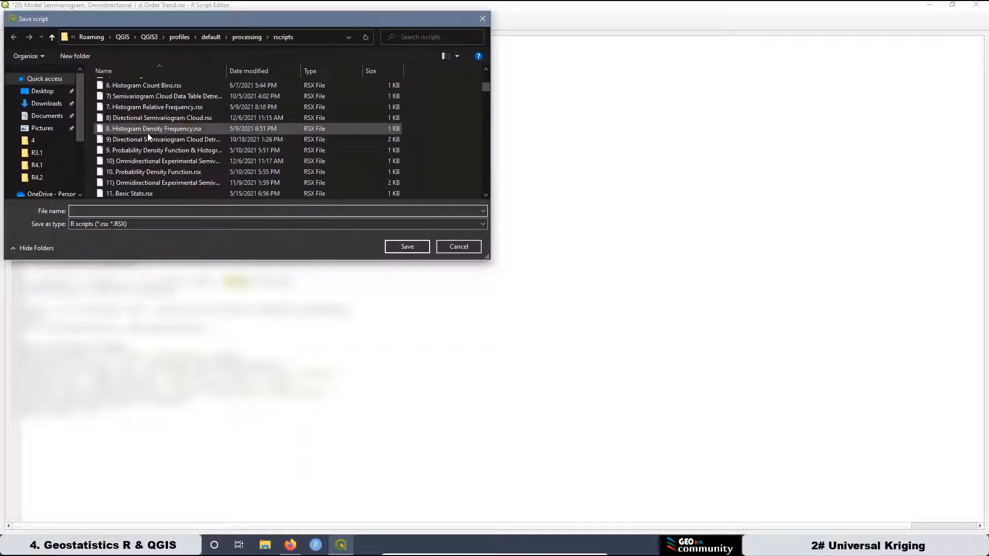
scroll(149, 133, "down", 4)
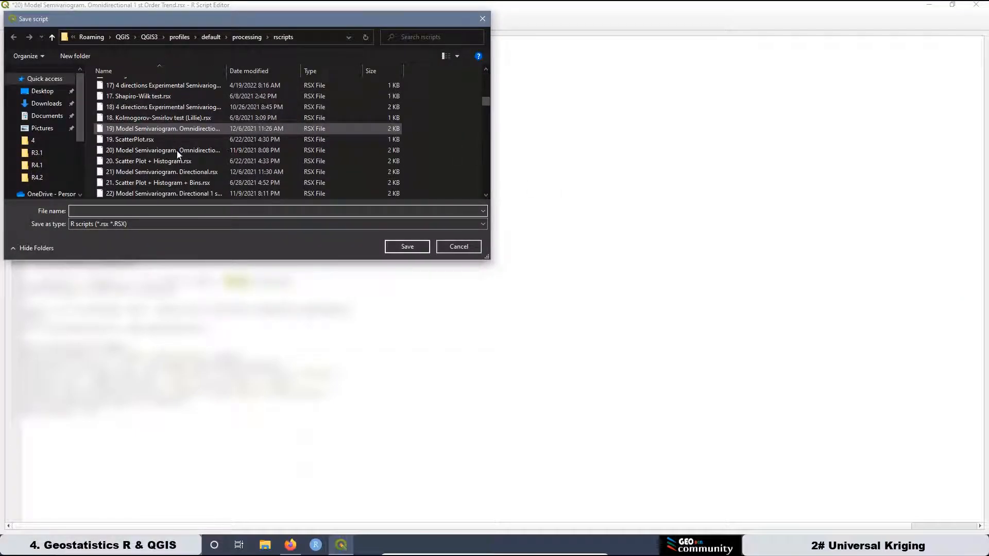
scroll(148, 151, "down", 6)
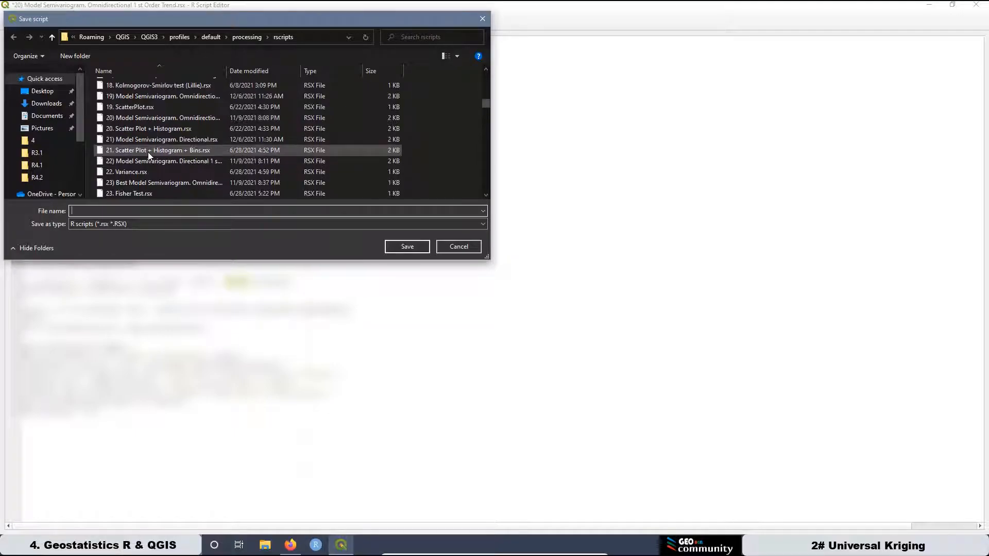
scroll(147, 148, "down", 7)
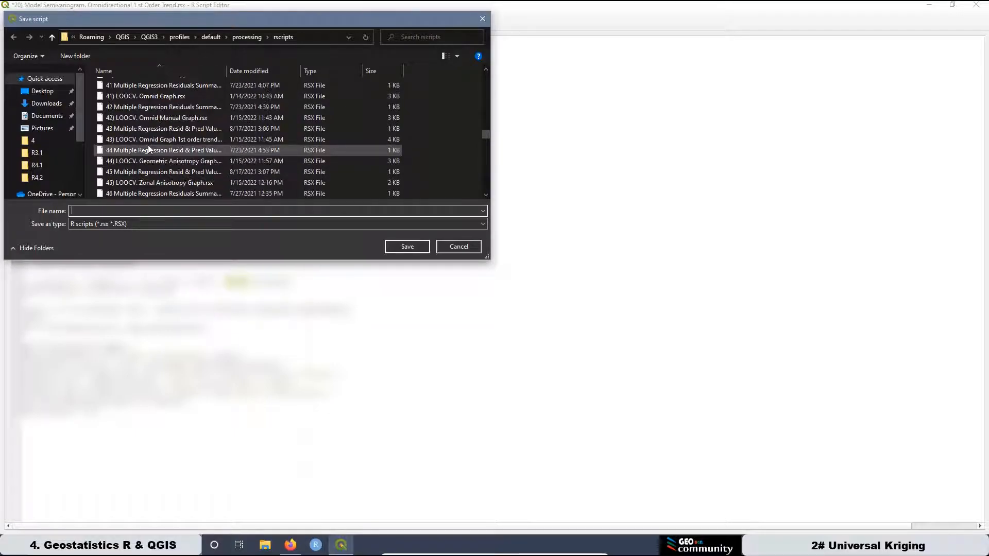
scroll(148, 144, "down", 4)
scroll(147, 145, "up", 6)
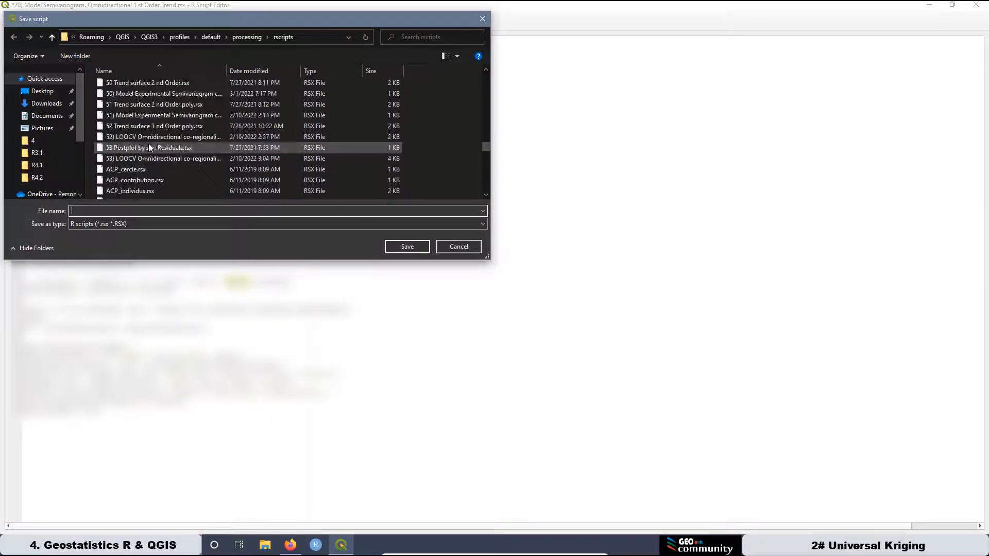
scroll(150, 144, "up", 6)
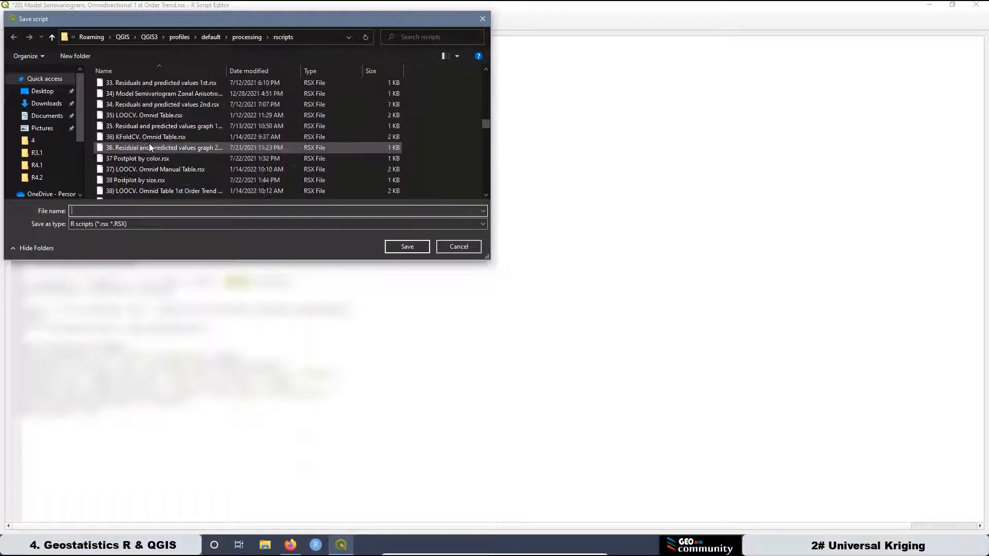
scroll(149, 147, "up", 2)
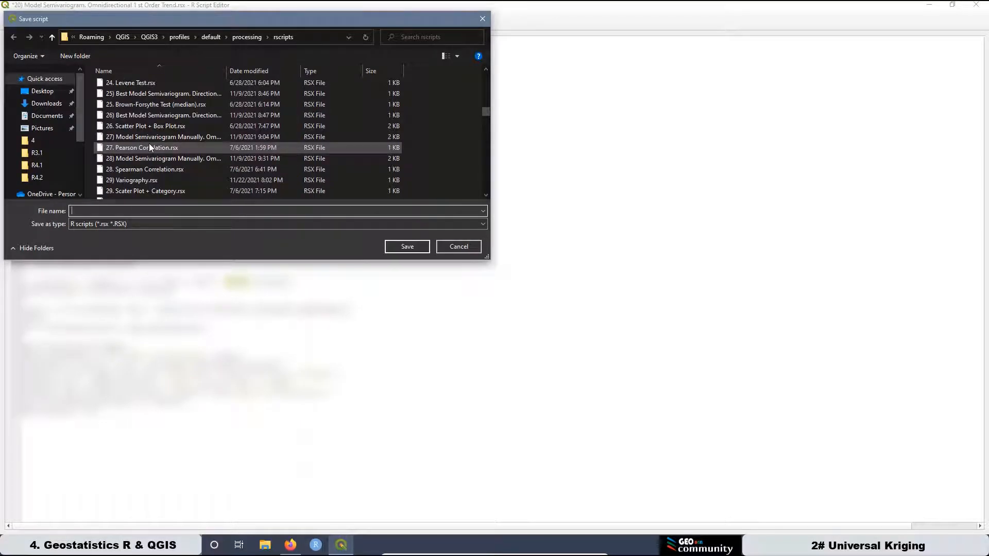
scroll(149, 147, "up", 2)
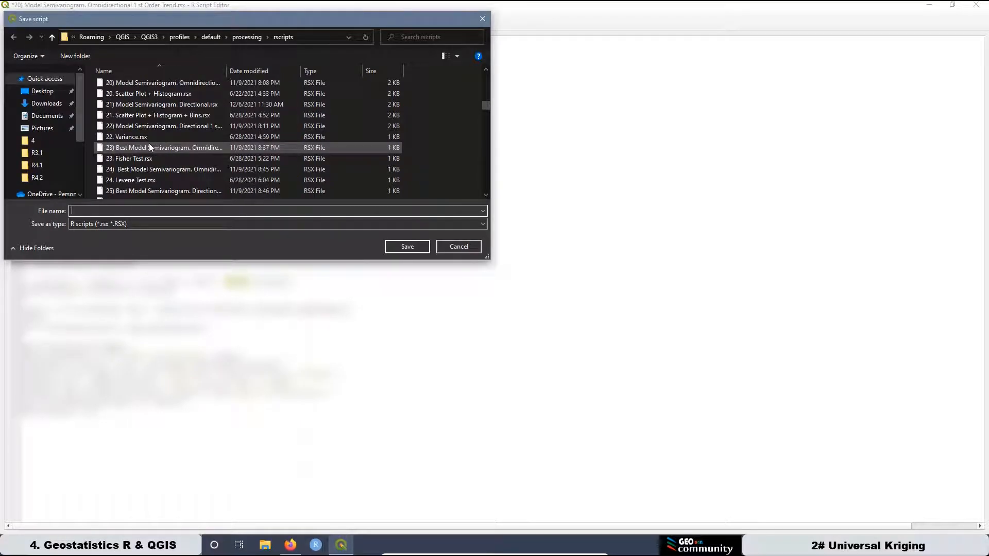
left_click(181, 85)
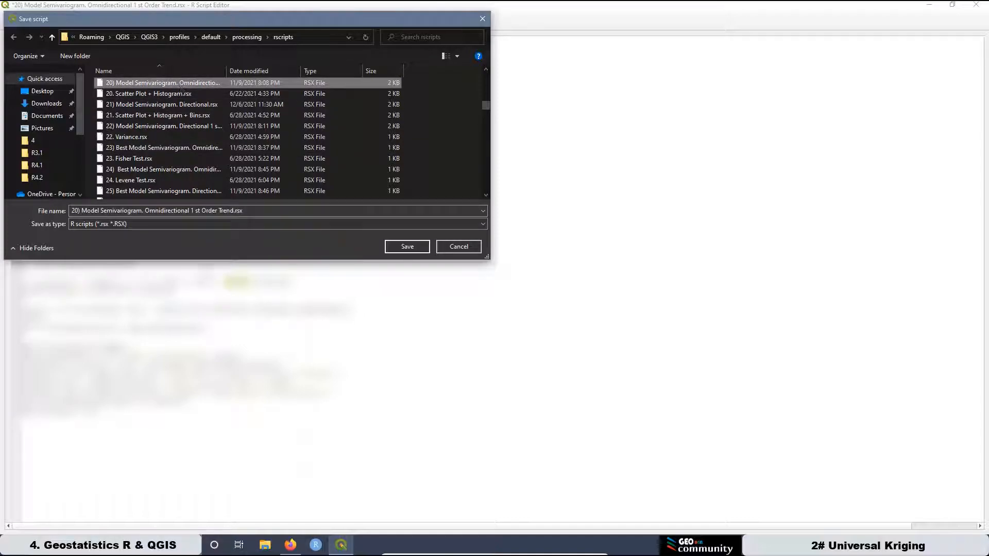
- Change the file name to "20B) Model Semivariogram. Omnidirectional 2nd Order Trend.rsx", save the script, and close the script editor
left_click(201, 210)
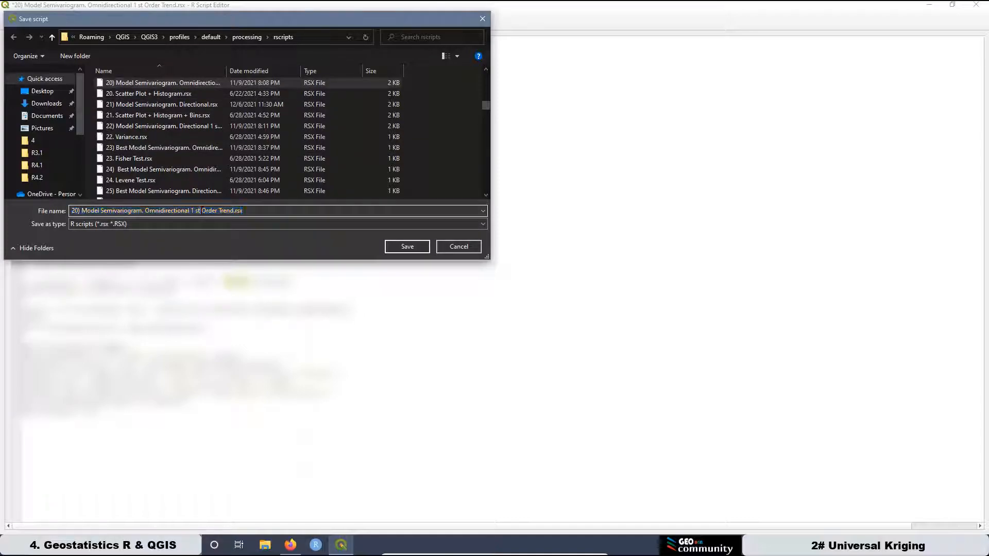
double_click(198, 210)
left_click_drag(193, 211, 190, 210)
type("2nd")
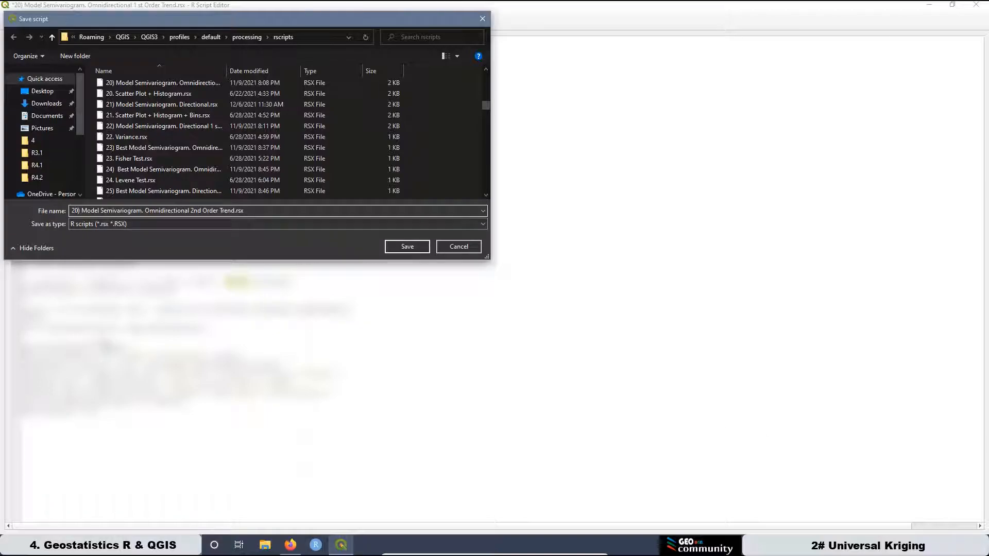
type("B")
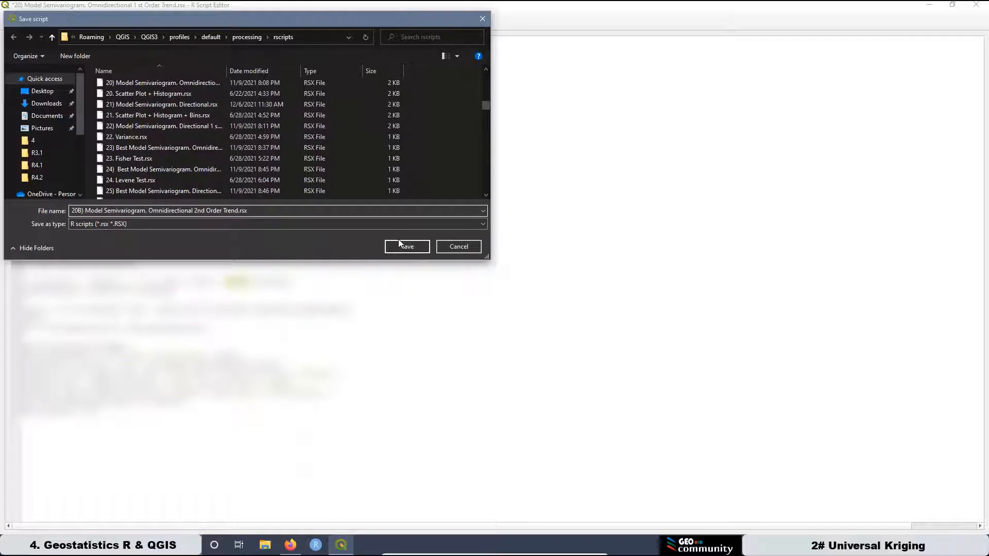
left_click(412, 249)
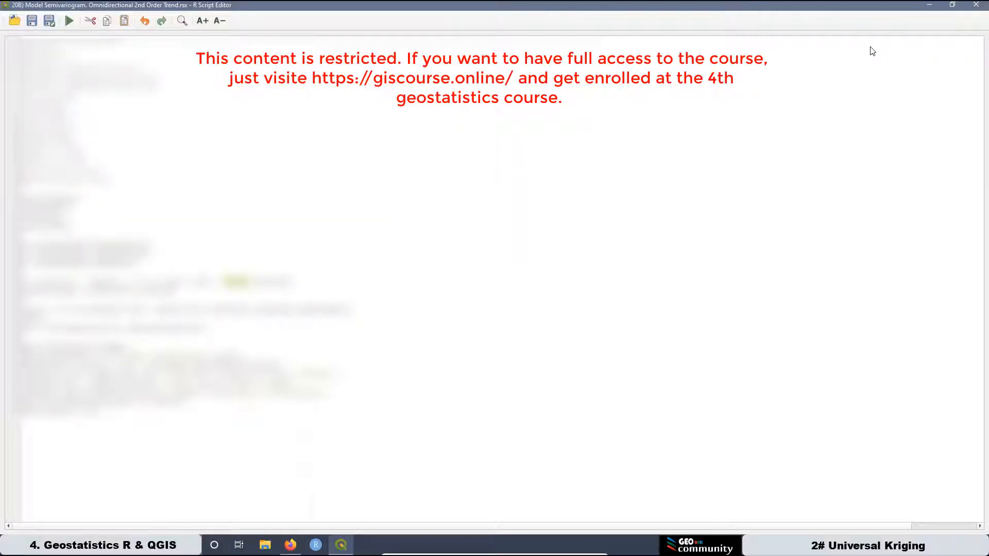
left_click(977, 5)
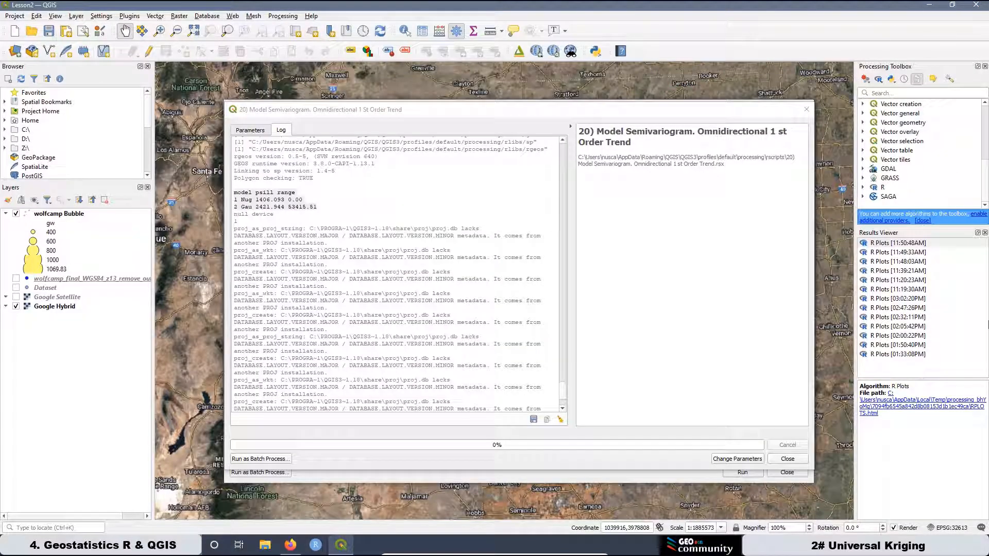
- Open the 20B) Model Semivariogram. Omnidirectional 2nd Order Trend tool from the R Structural_Analysis scripts, and align its dialog over the 1st order one
left_click(863, 188)
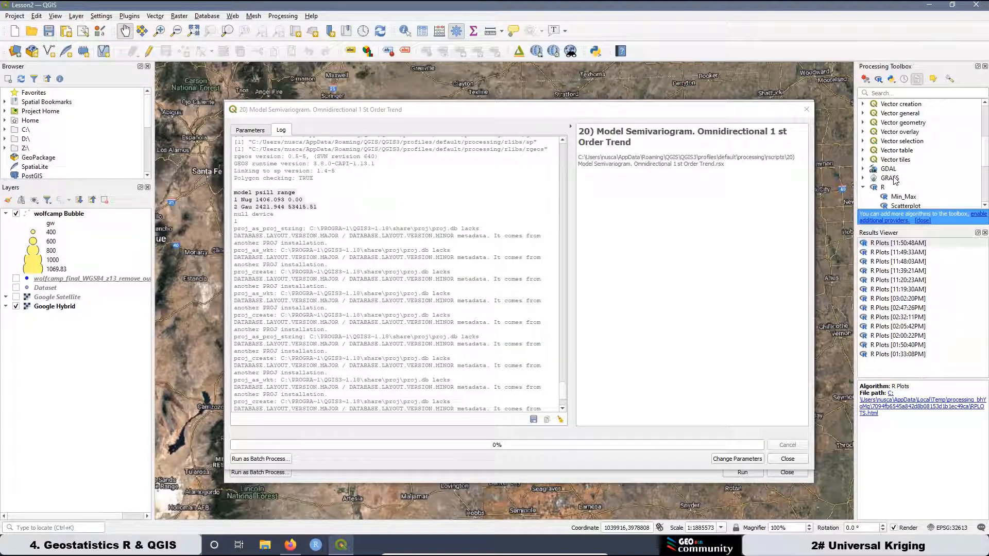
scroll(907, 185, "down", 5)
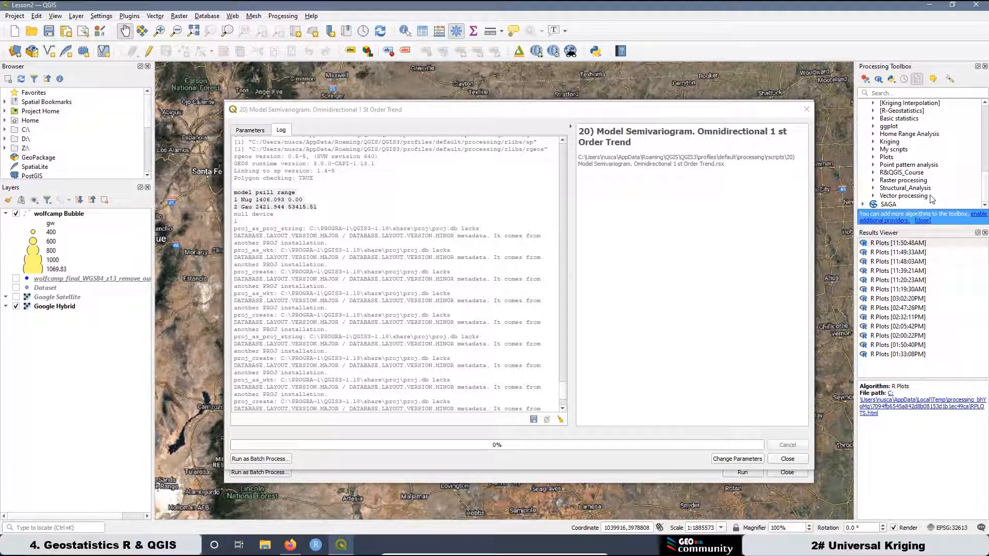
left_click(873, 188)
scroll(927, 178, "down", 3)
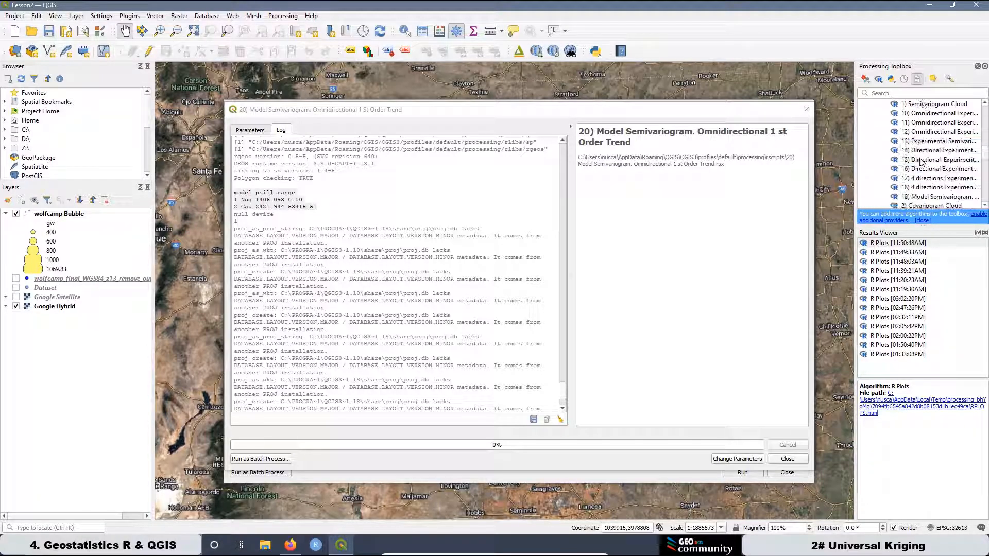
scroll(921, 161, "down", 2)
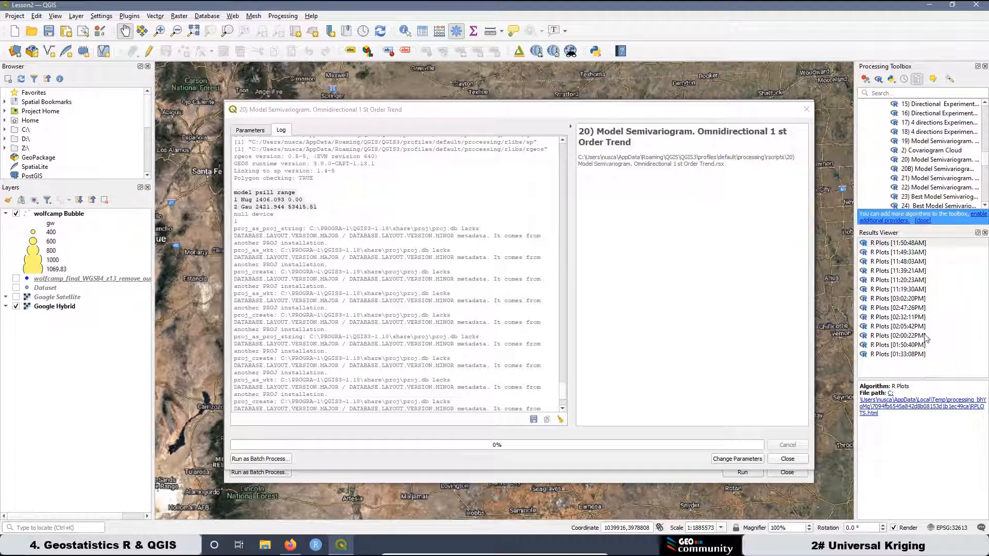
double_click(925, 169)
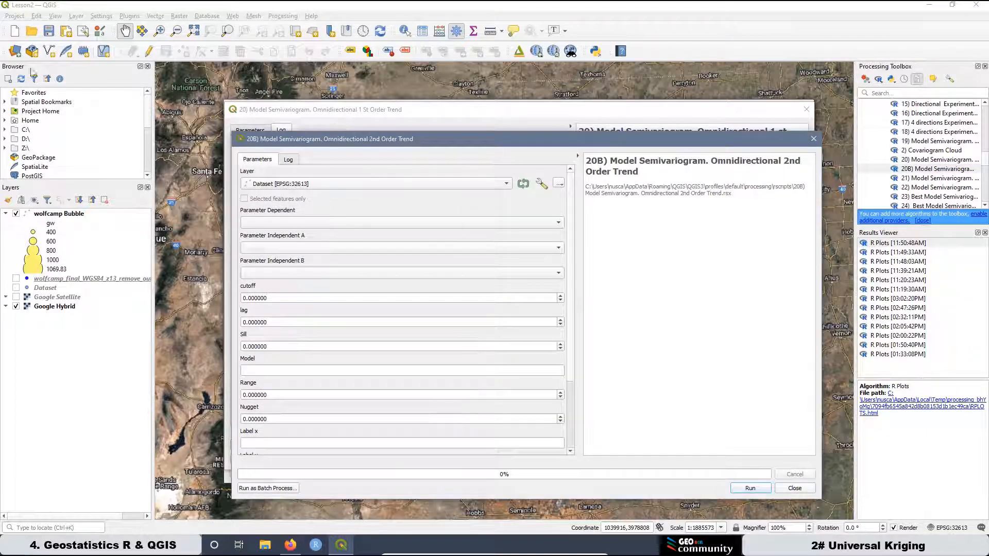
left_click_drag(317, 137, 310, 108)
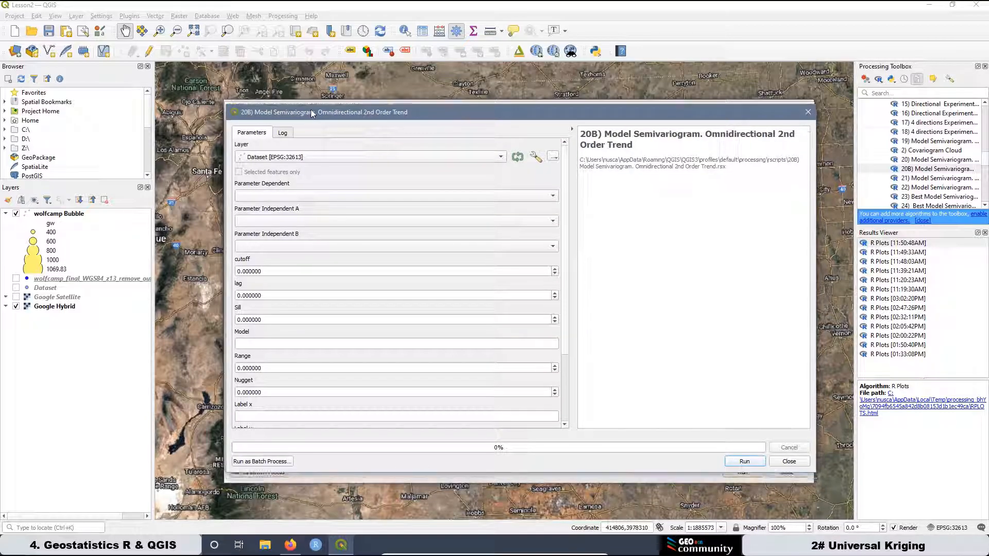
- Set the layer to wolfcamp_final_WGS84_z13_remove_outlier copy, with gw as dependent and x and y as independent parameters
left_click(284, 155)
left_click(327, 177)
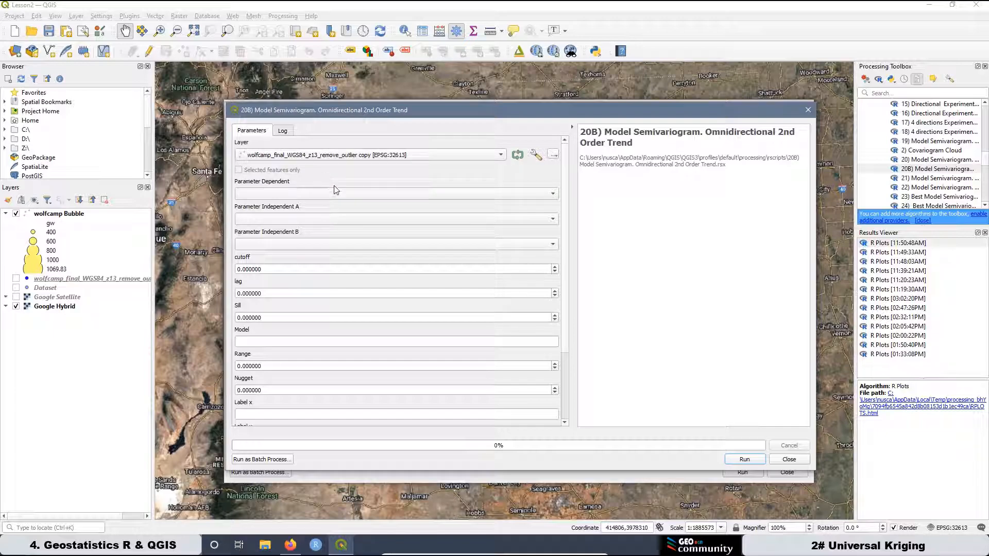
left_click(307, 198)
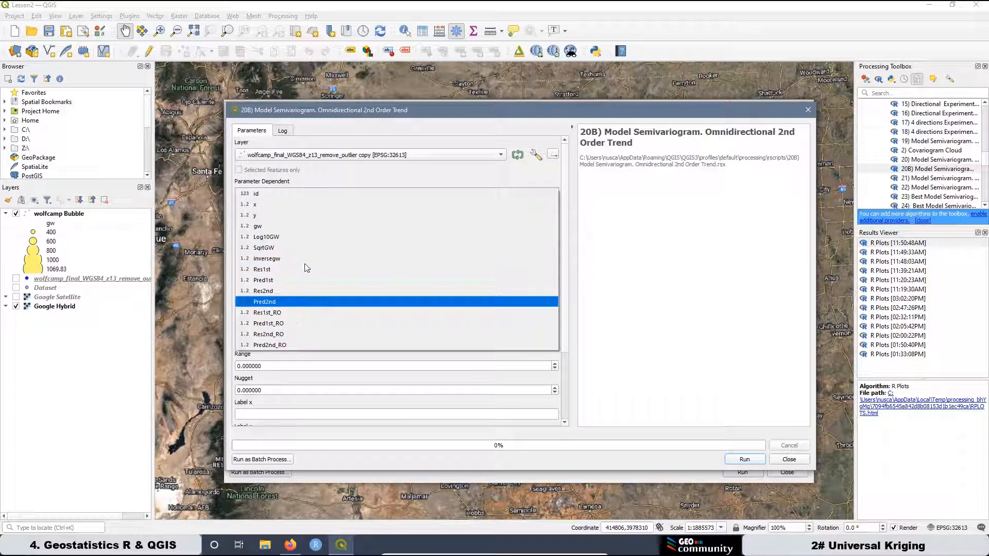
left_click(268, 228)
left_click(255, 220)
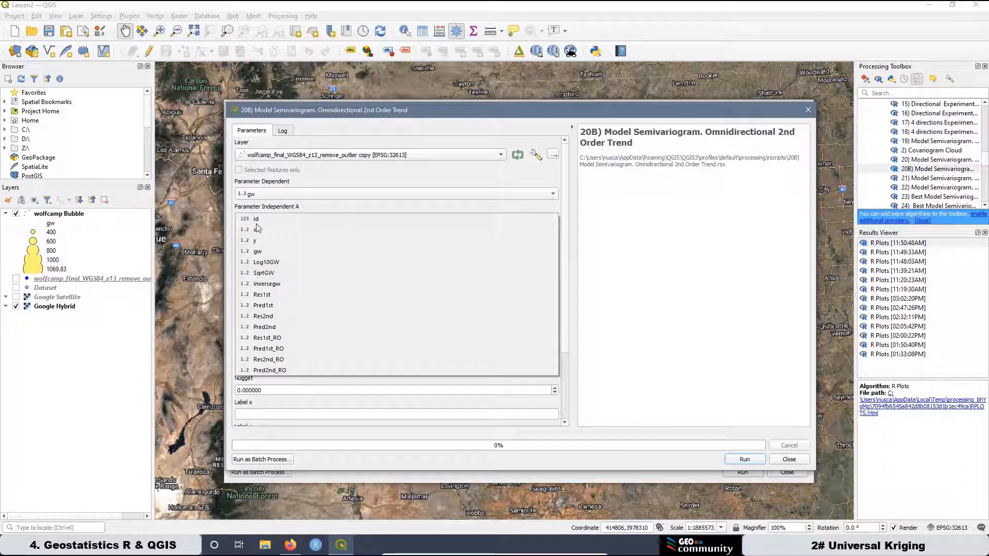
left_click(262, 230)
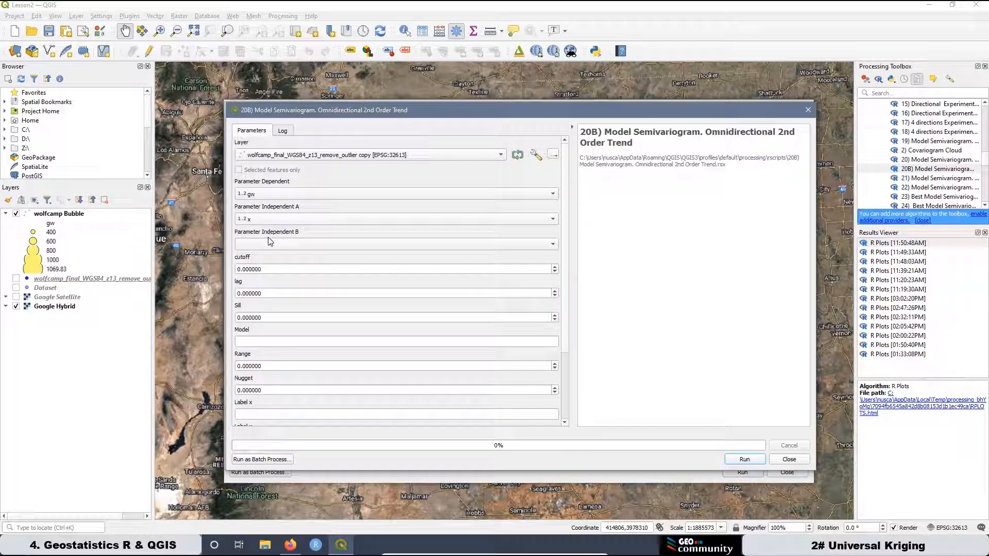
left_click(265, 244)
left_click(255, 266)
- Using the 1st order tool's parameters as reference, enter cutoff 150000, lag 15000, sill 3000, model Sph, range 100000 and nugget 1000
left_click_drag(344, 113, 505, 114)
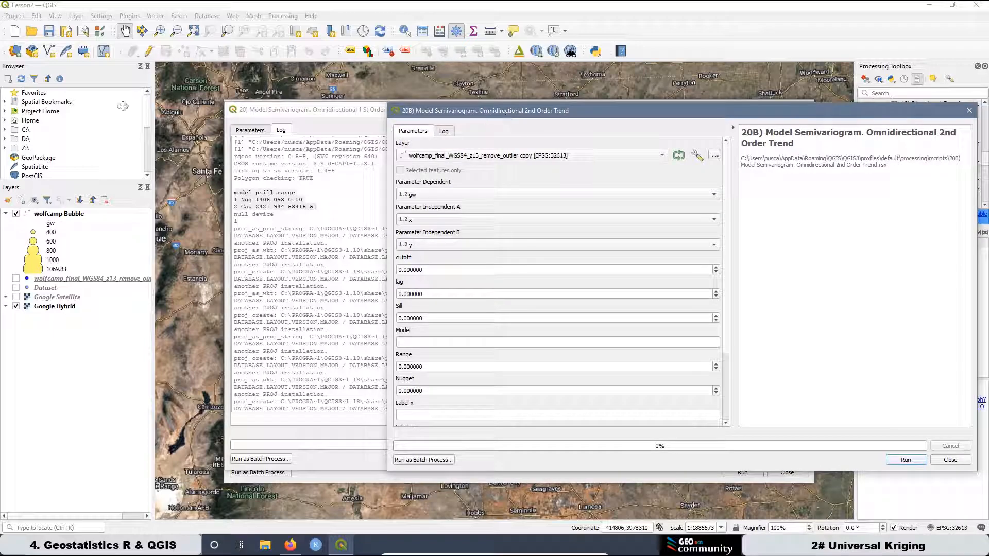
left_click(242, 134)
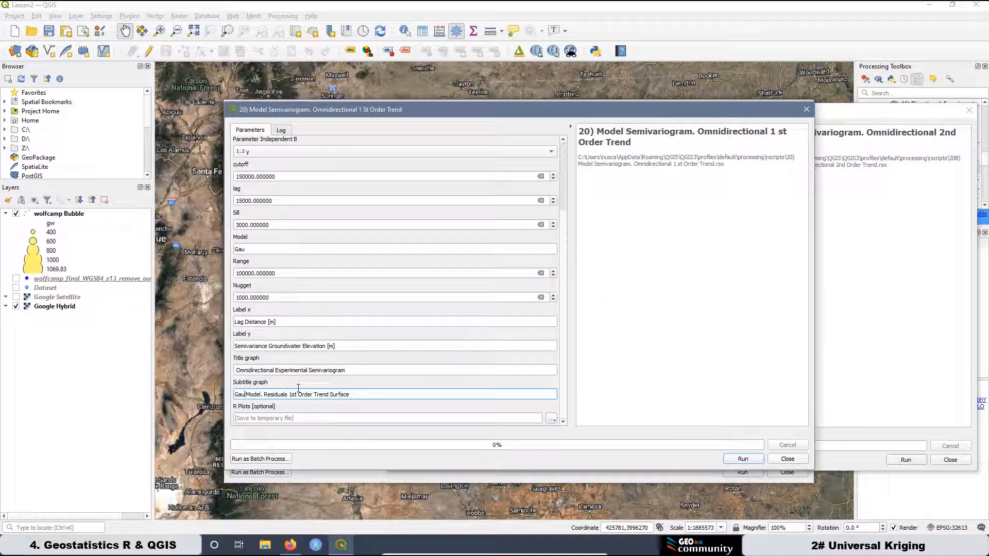
left_click(854, 336)
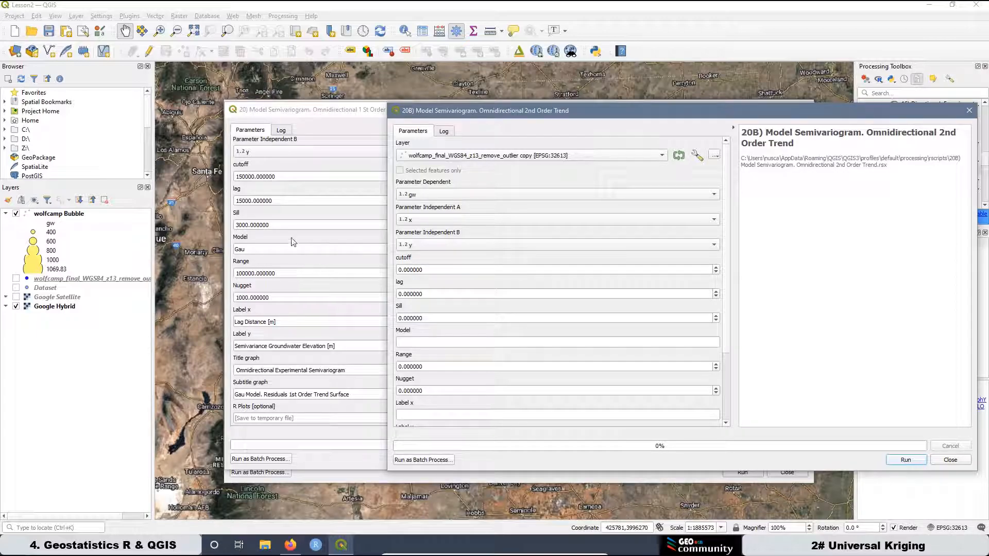
type("150000")
double_click(253, 201)
left_click(854, 268)
left_click(432, 342)
type("Gau1000")
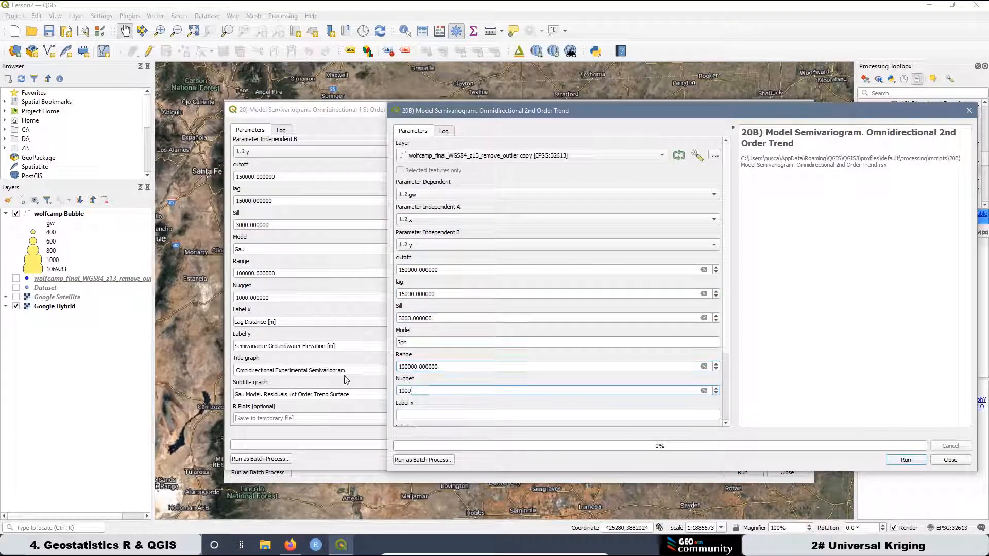
- Copy the axis labels and graph title from the 1st order tool, and set the subtitle to "Sph Model. Residuals 2nd Order Trend Surface"
triple_click(257, 347)
right_click(257, 347)
left_click(289, 391)
left_click_drag(347, 370, 235, 370)
right_click(420, 394)
left_click(449, 450)
type("2nd Order Trend Surface")
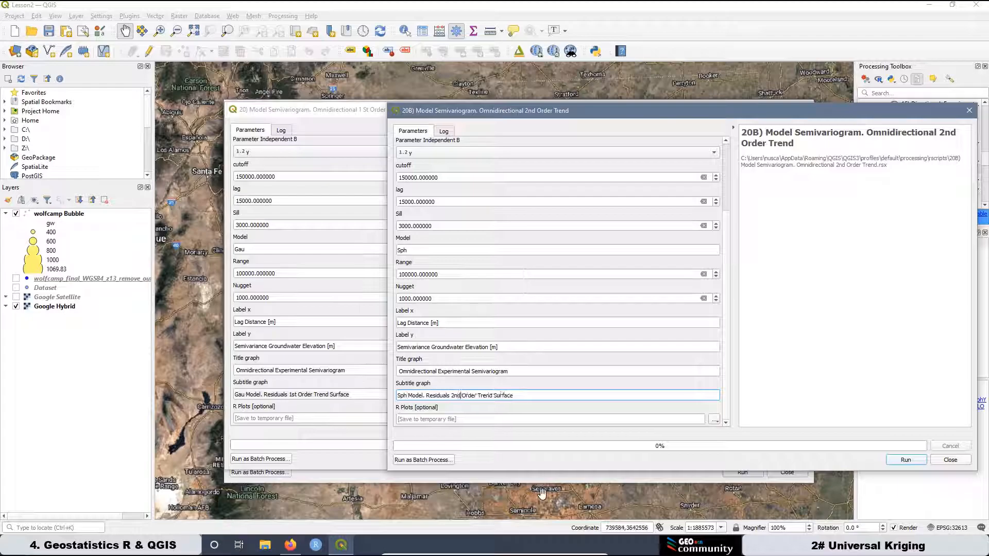
- Review all entered parameters of the 2nd order trend tool and run the spherical semivariogram model
left_click_drag(639, 110, 478, 108)
left_click_drag(565, 249, 568, 163)
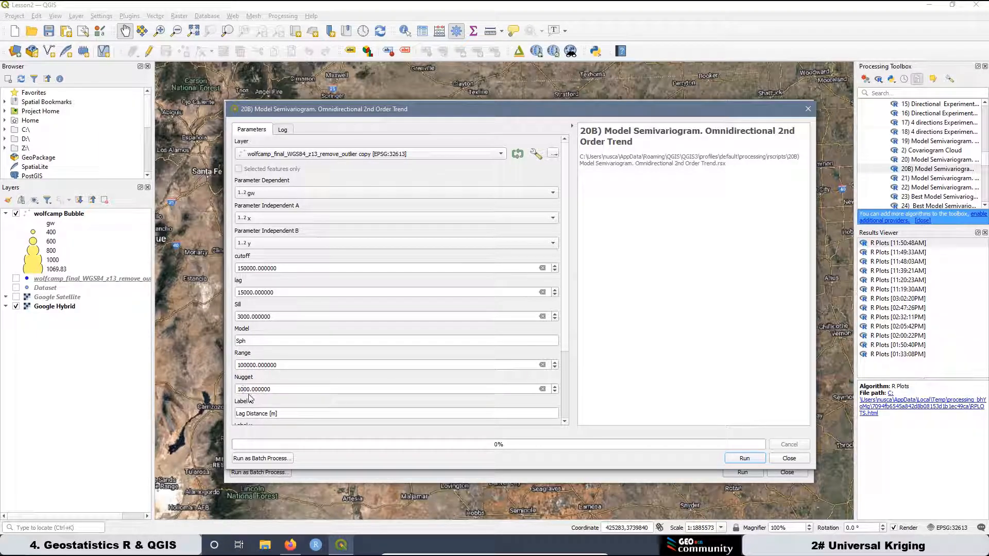
left_click(565, 422)
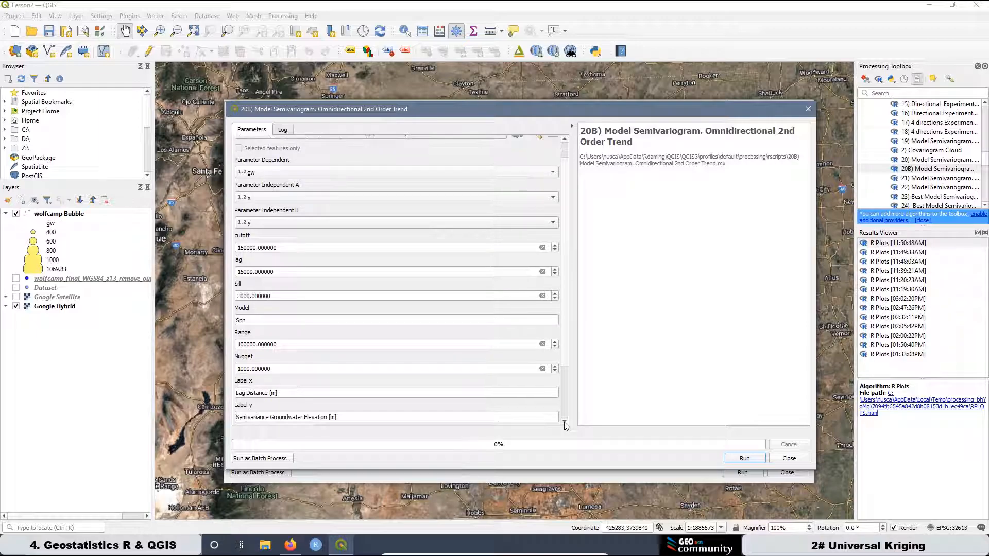
left_click(565, 422)
left_click(565, 421)
left_click(565, 422)
left_click(565, 422)
left_click(565, 422)
left_click(565, 422)
left_click(565, 421)
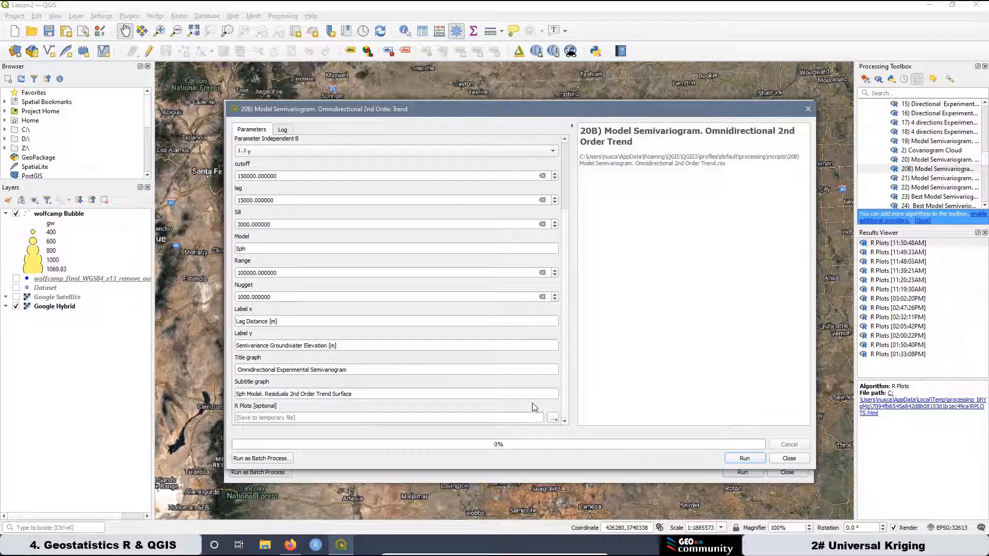
left_click(741, 459)
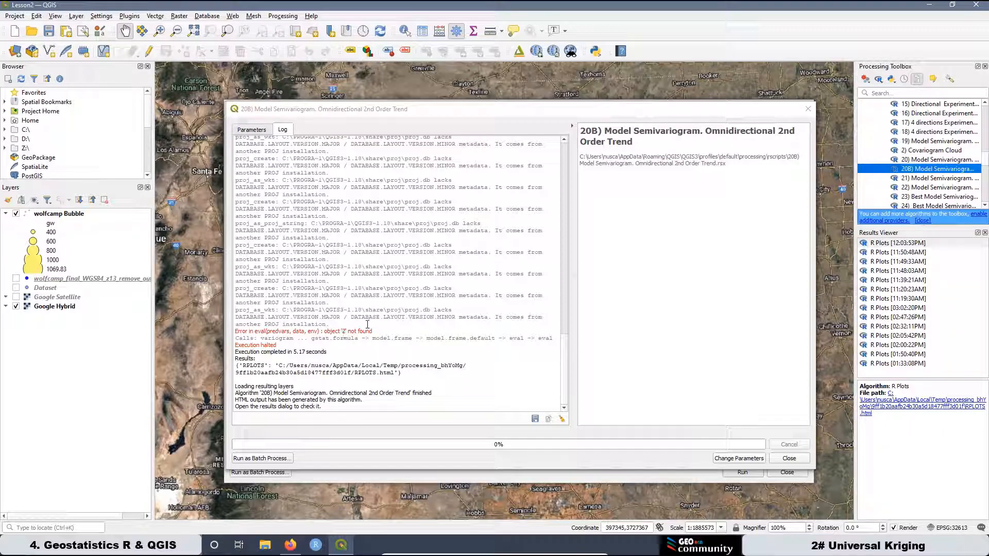
- Edit the 20B) Model Semivariogram script to correct its second-order trend expression, save it, and close the script editor
right_click(931, 169)
left_click(896, 211)
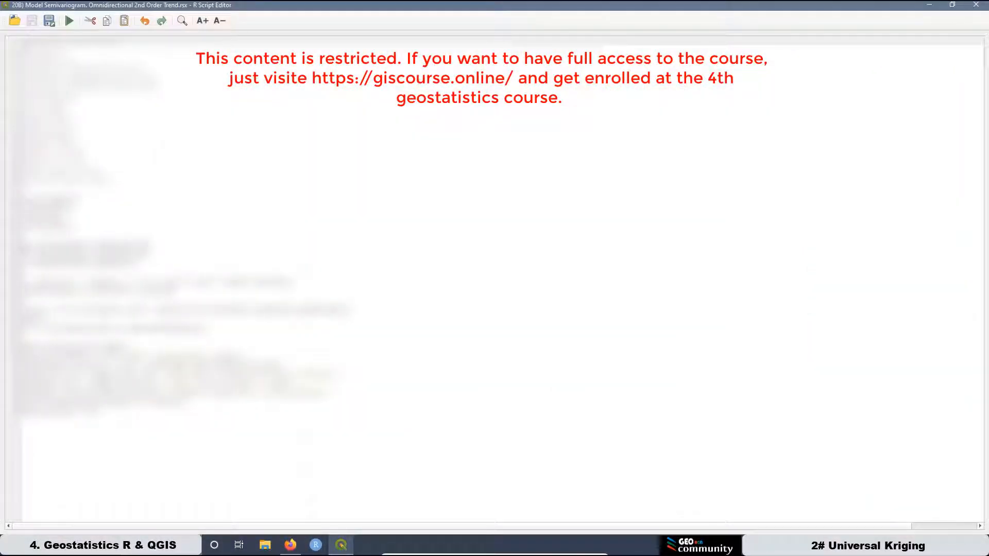
left_click_drag(295, 281, 1, 282)
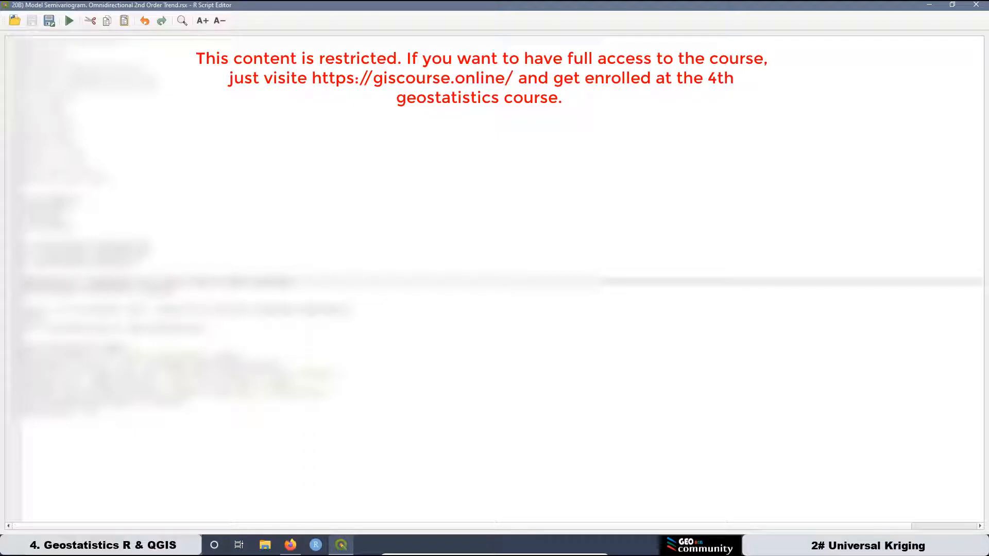
key("ctrl+v")
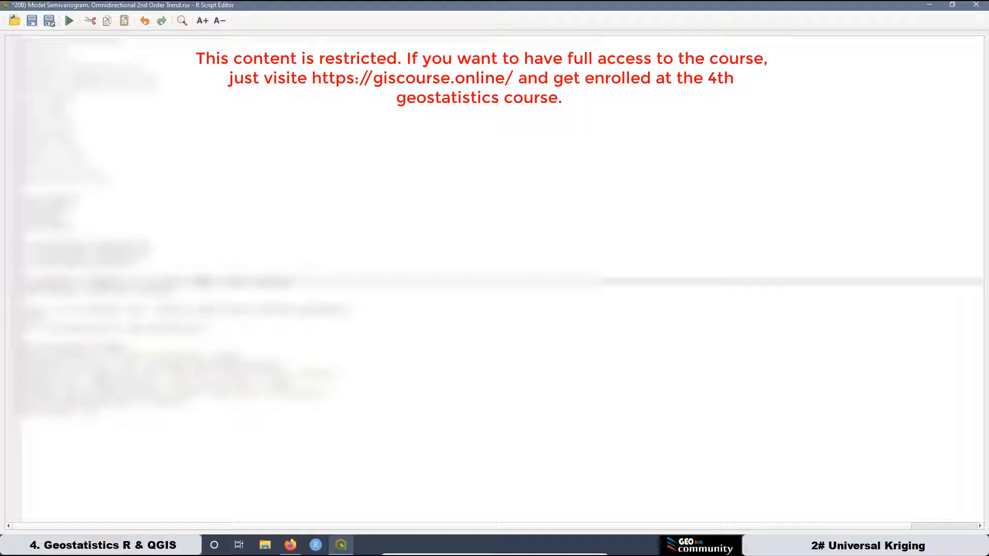
left_click(205, 281)
key("BackSpace")
left_click(238, 281)
left_click(32, 21)
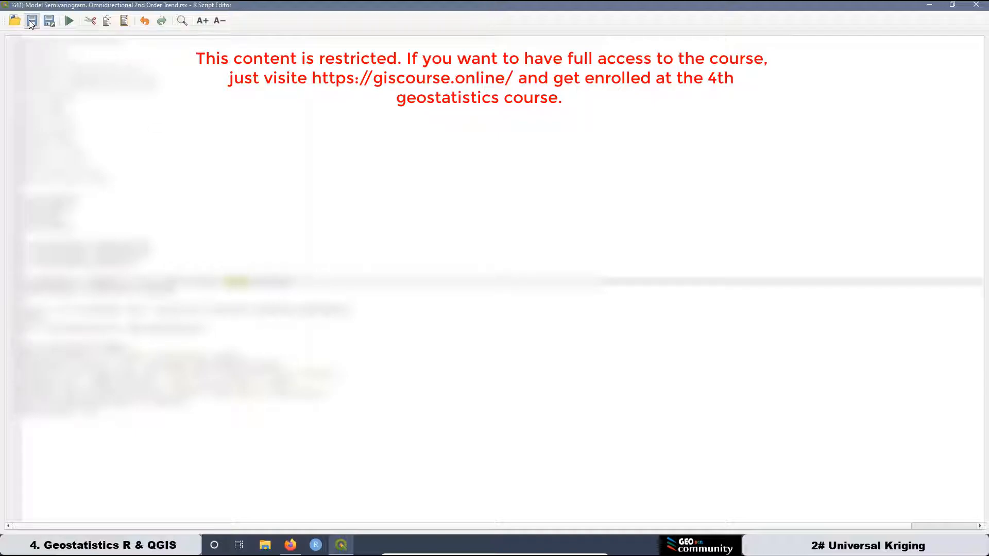
left_click(976, 5)
- Rerun the 2nd order trend tool with the same spherical parameters and open the newest R plot in the browser
left_click(257, 130)
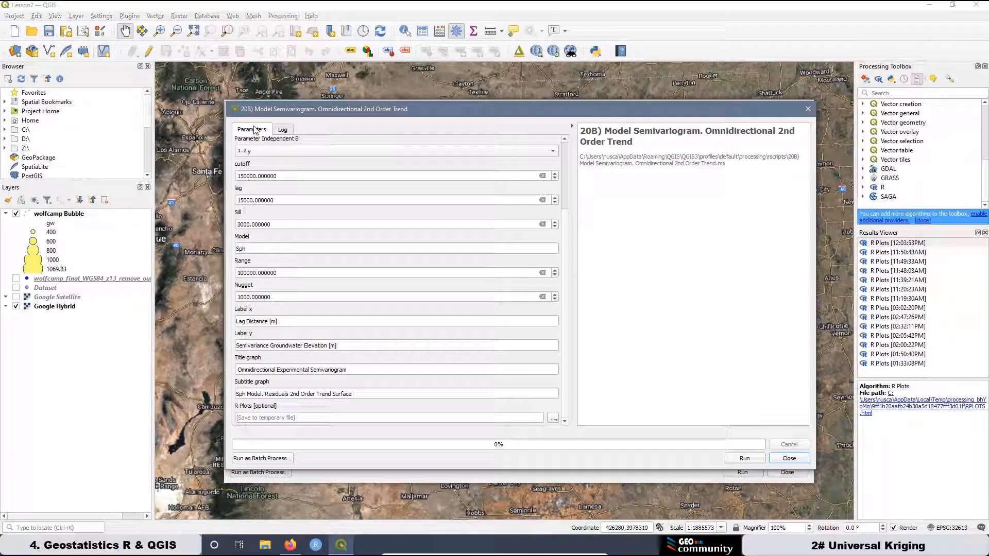
left_click(740, 460)
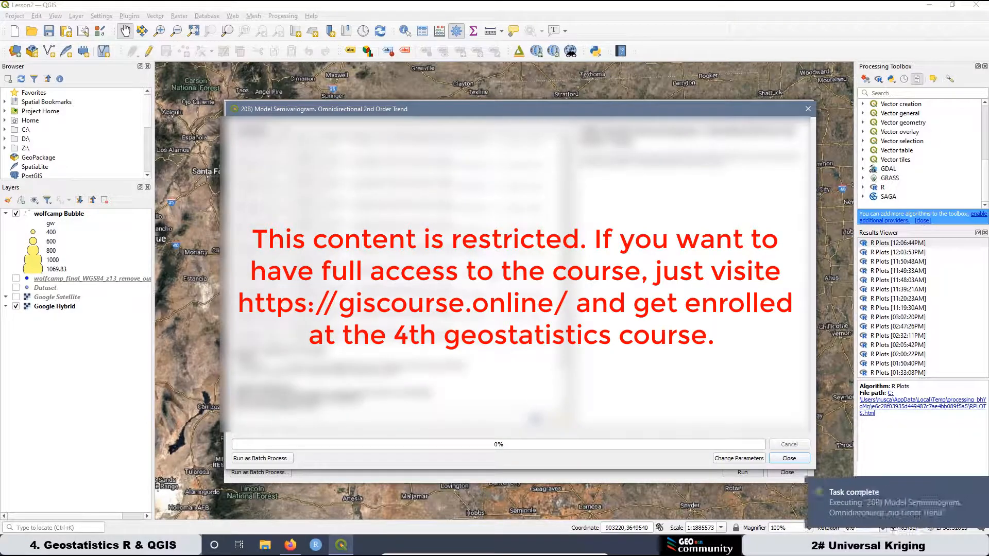
double_click(892, 244)
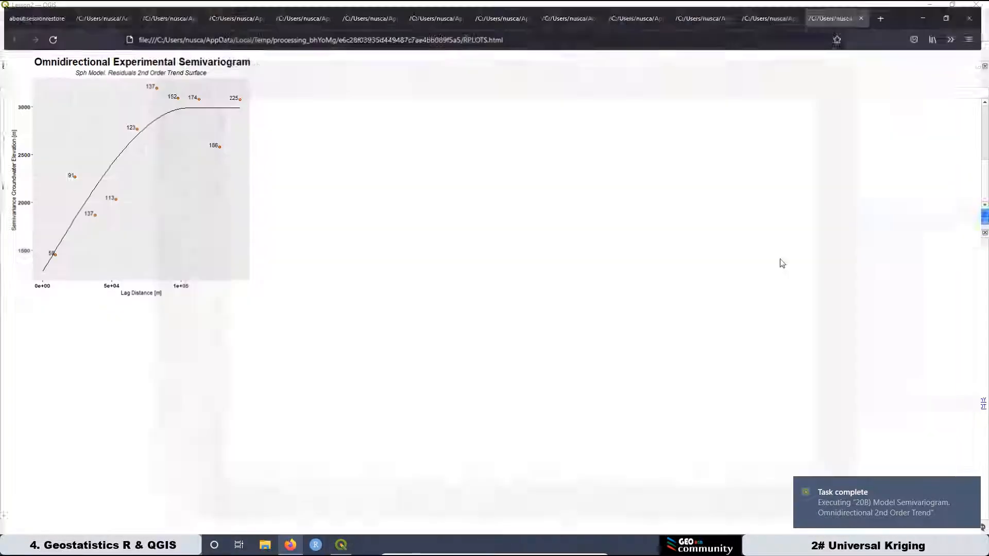
- Compare the spherical model plot of the 2nd order trend residuals with the one of the 1st order residuals
key("ctrl+plus")
key("ctrl+plus")
key("ctrl+plus")
key("ctrl+plus")
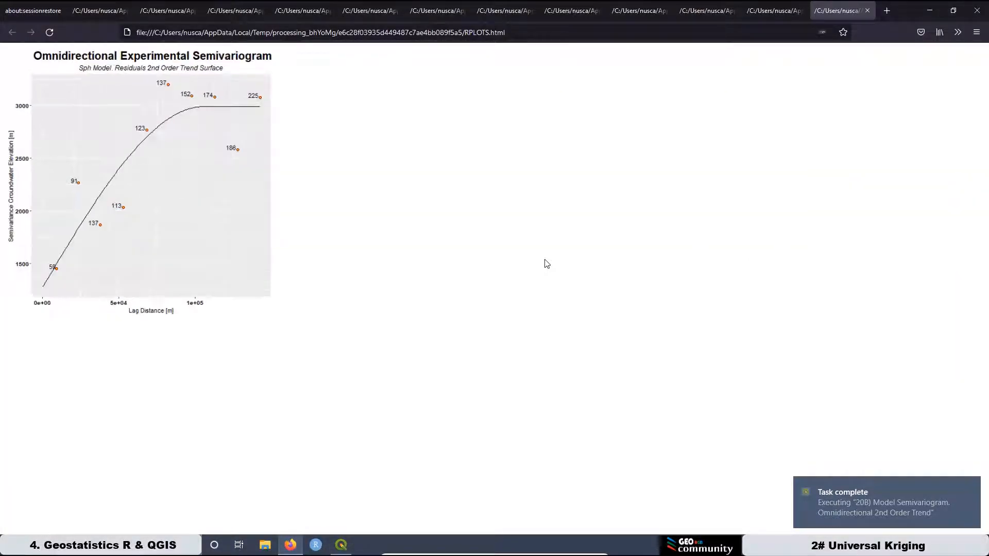
key("ctrl+plus")
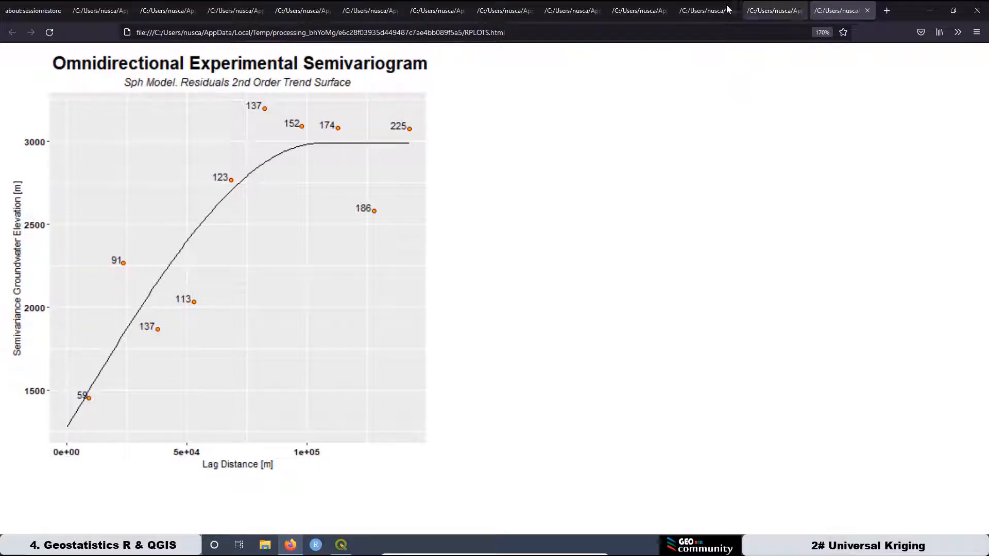
left_click(643, 9)
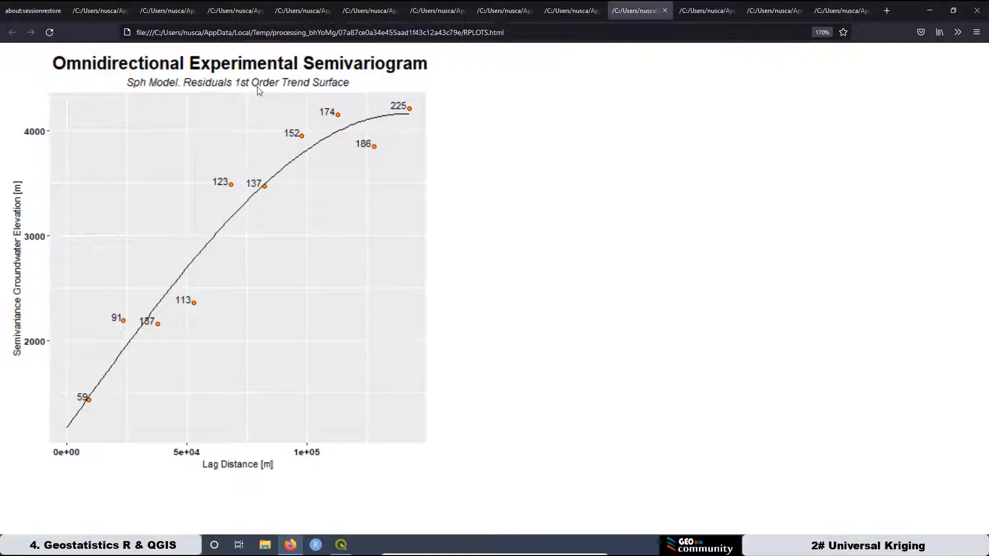
left_click(839, 12)
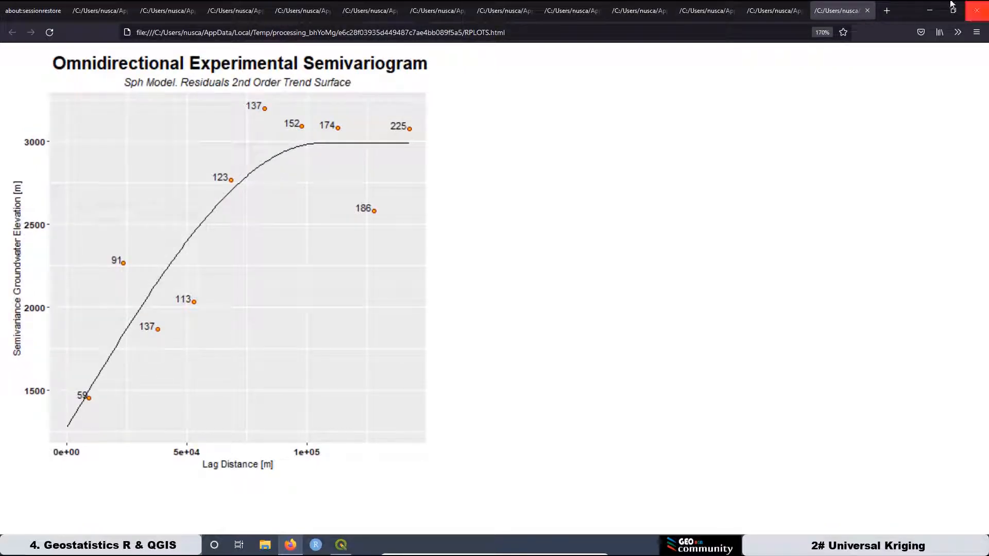
- Return to QGIS and highlight the fitted spherical model's nugget, partial sill and range in the tool's log
left_click(931, 10)
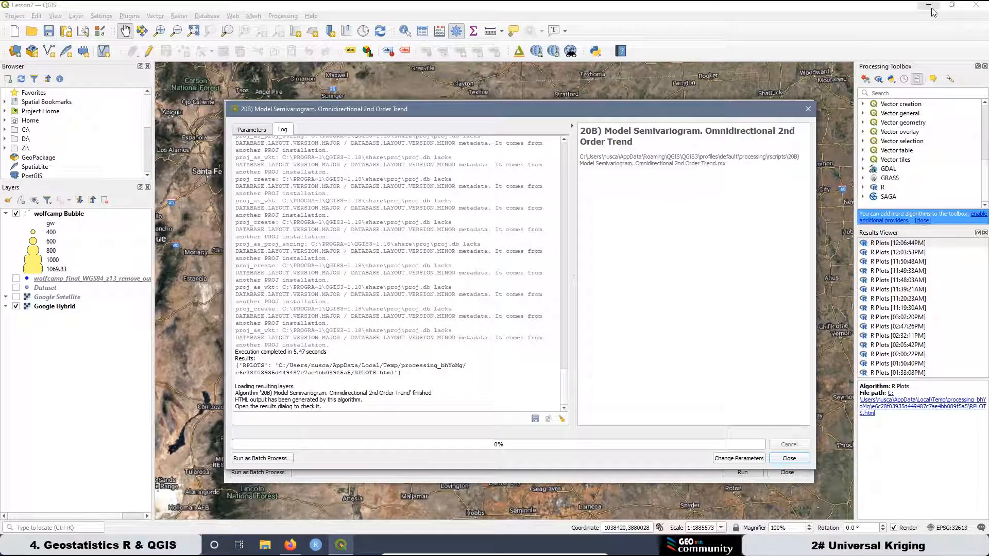
scroll(405, 245, "up", 2)
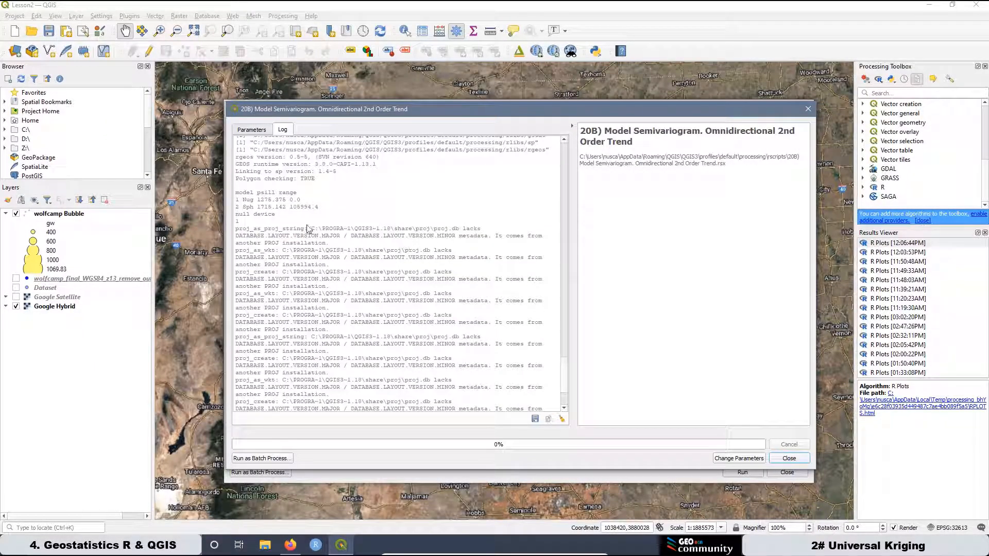
left_click_drag(320, 207, 228, 196)
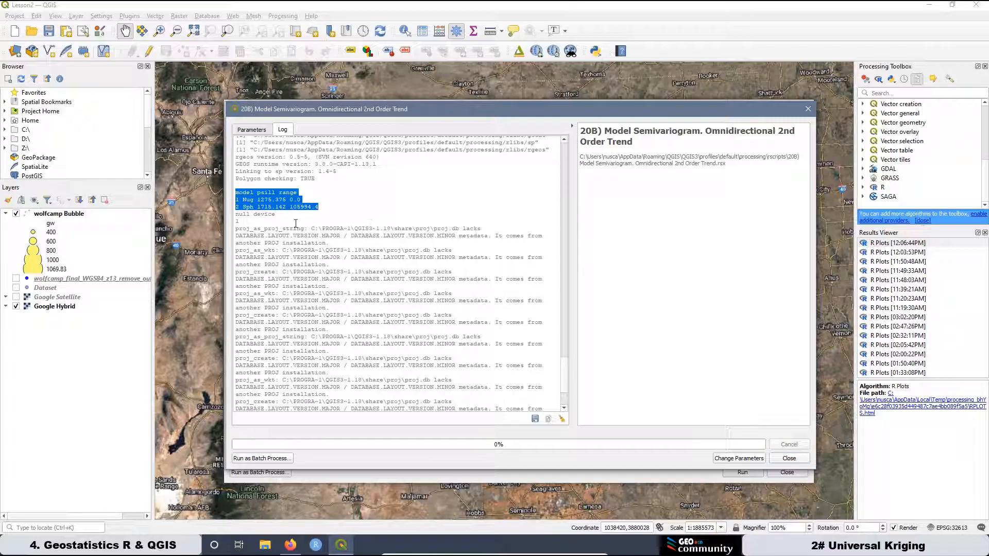